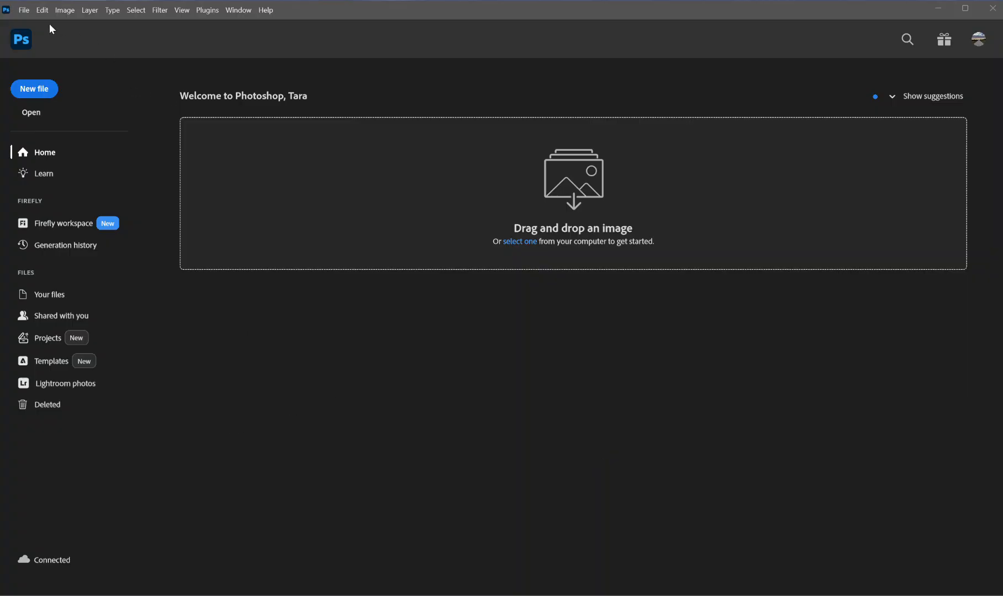
- Open the RedEye_Start JPG from the Lesson05 folder inside Photoshop CIB 2026 Lesson Files
click(29, 14)
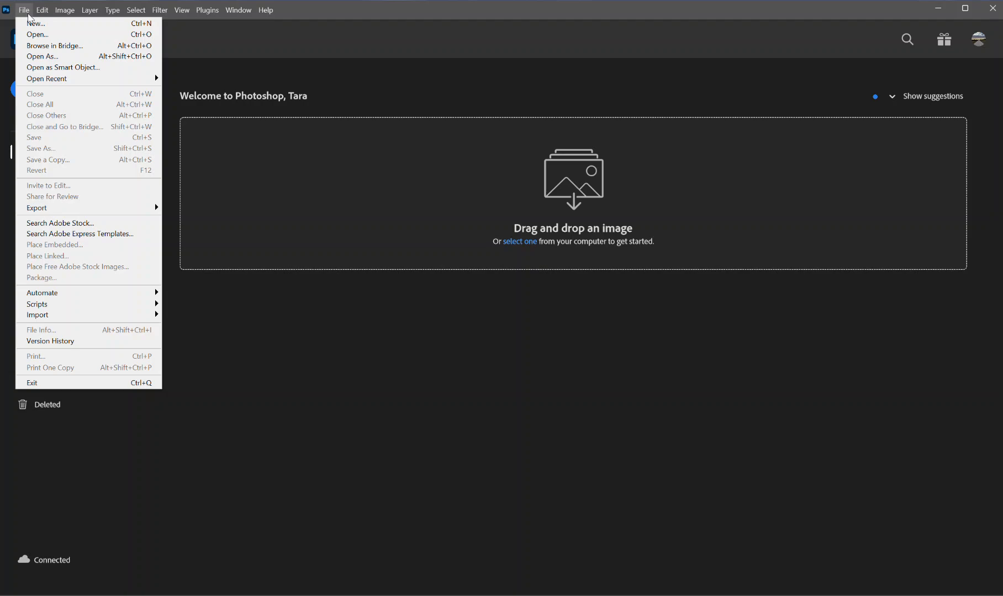
click(40, 35)
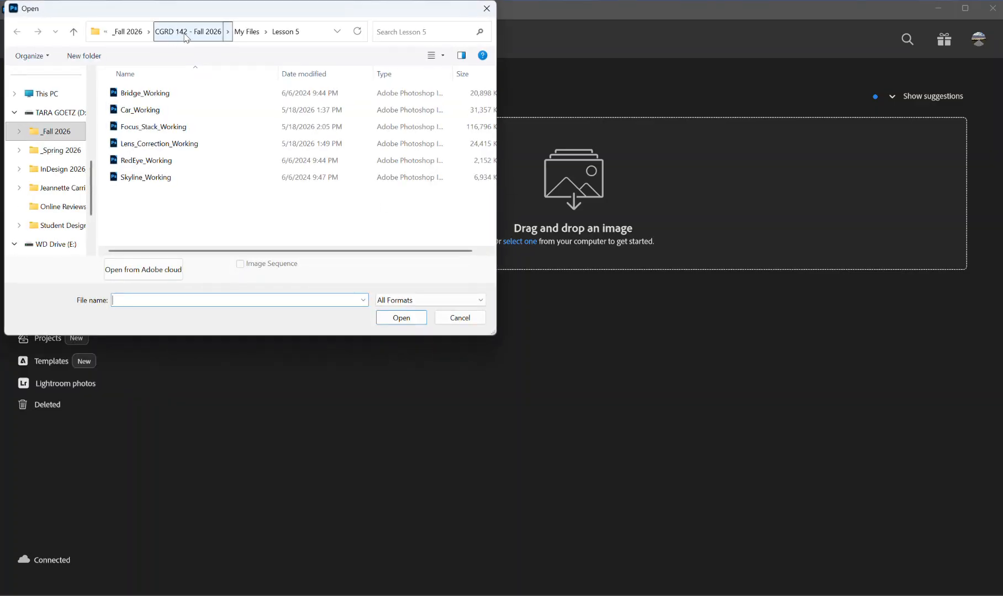
click(248, 31)
click(190, 31)
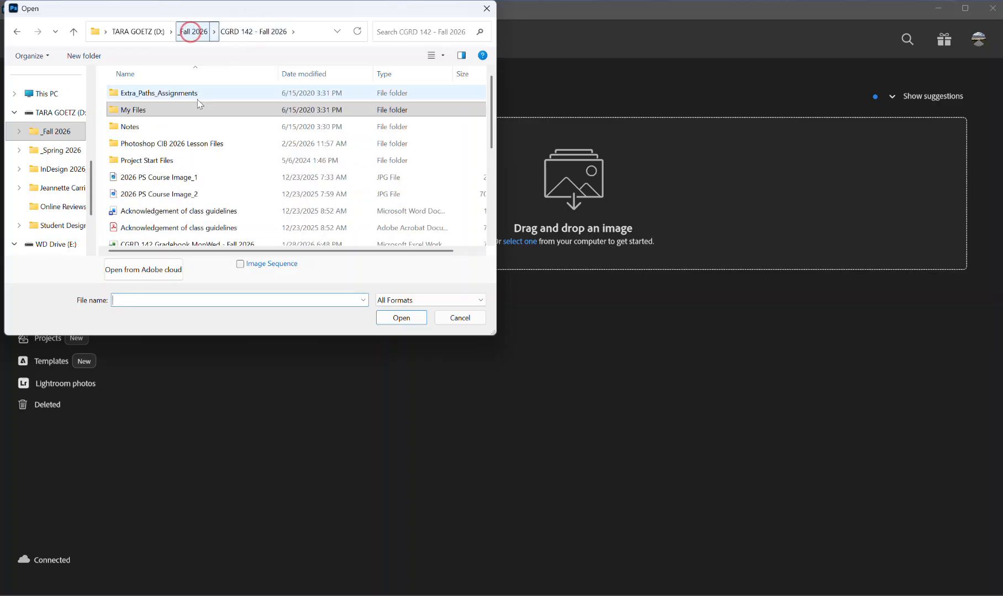
double_click(192, 145)
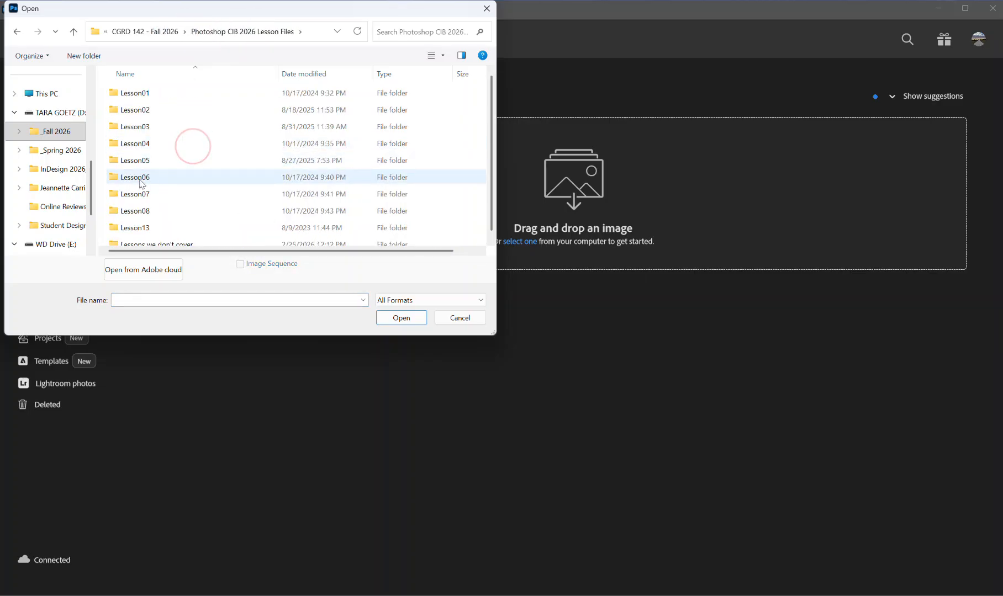
double_click(139, 160)
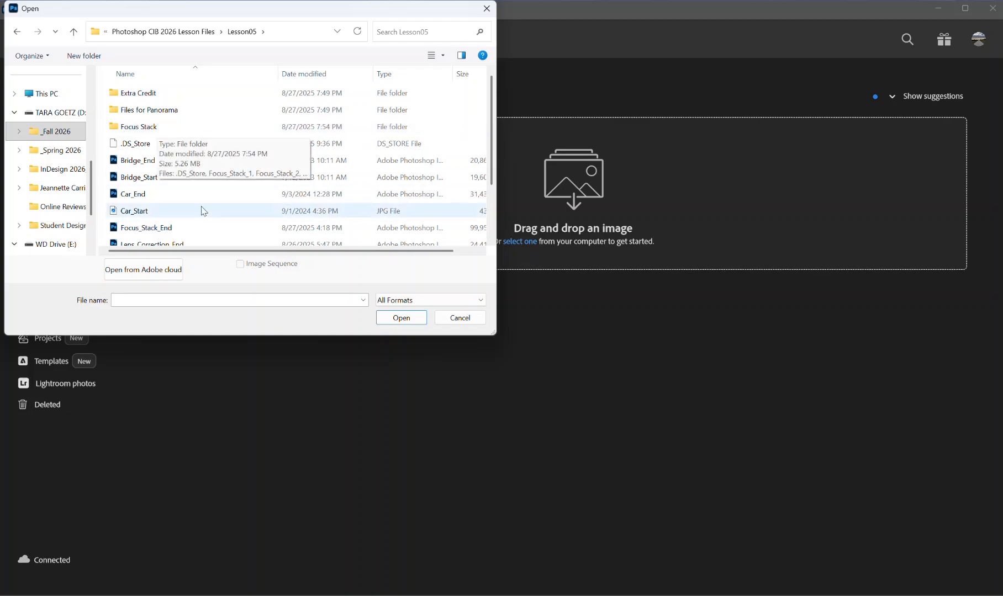
scroll(212, 221, down, 1)
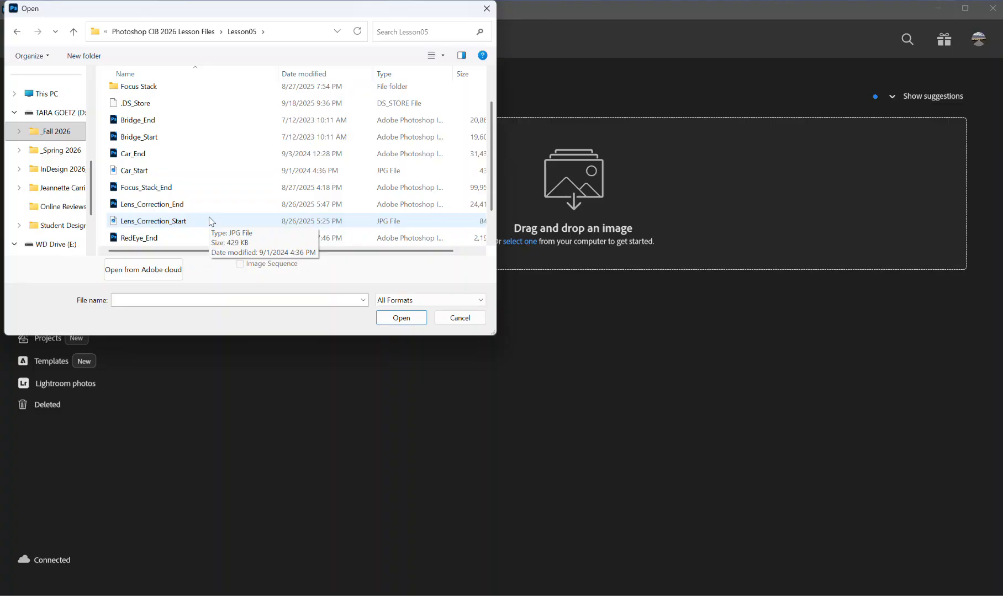
scroll(211, 221, down, 1)
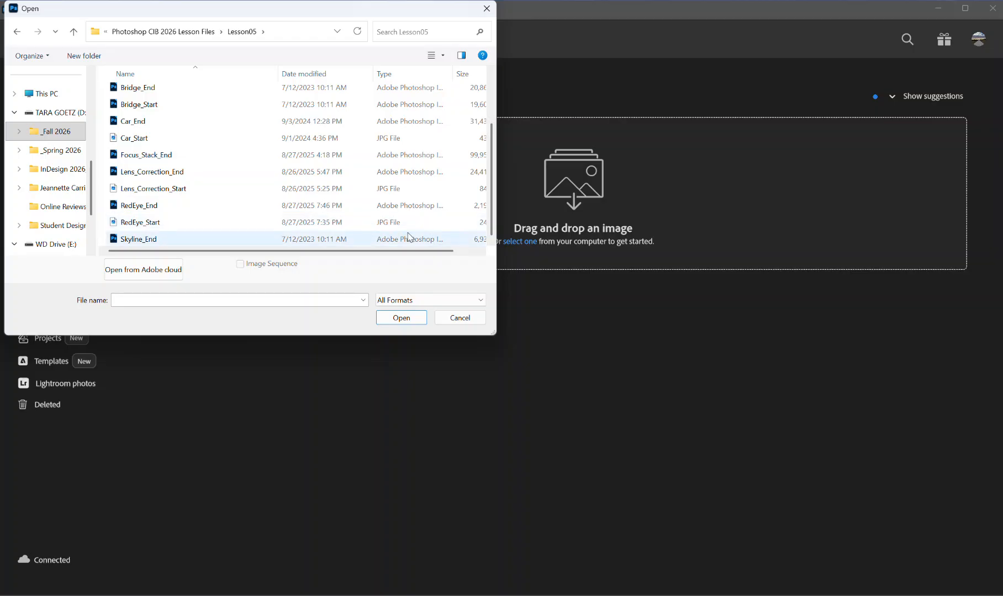
click(403, 321)
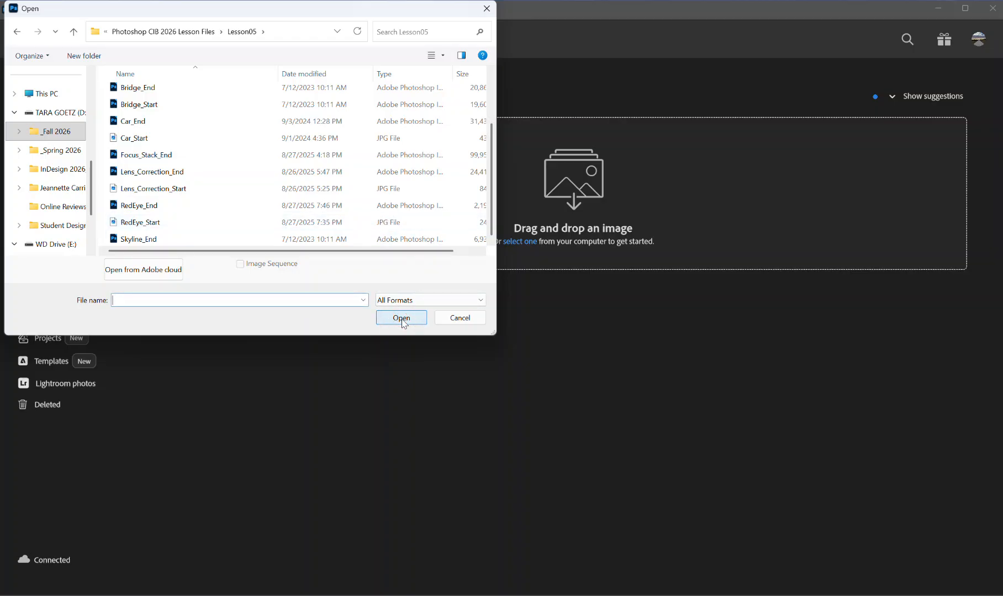
click(145, 222)
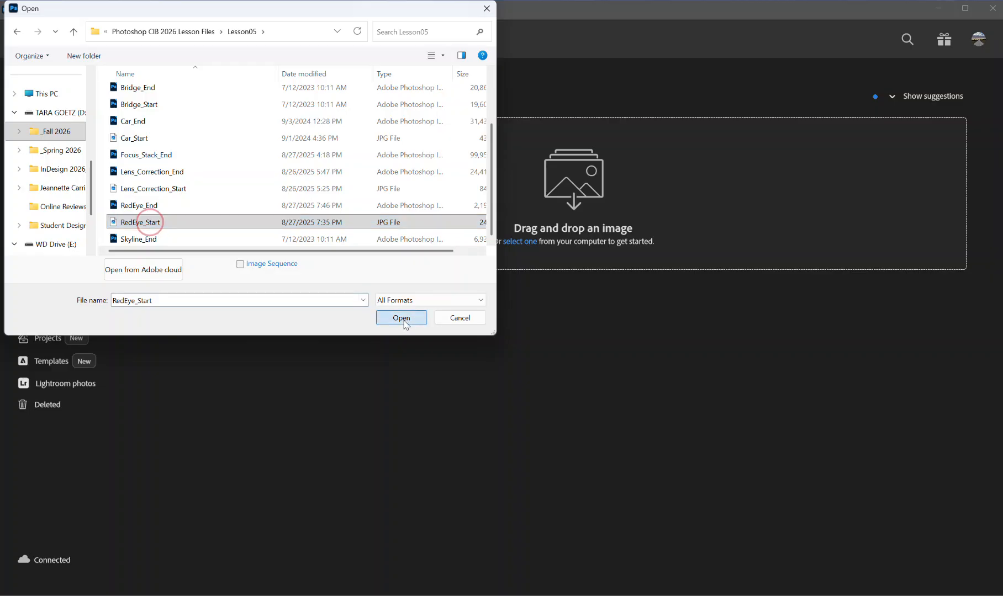
click(404, 320)
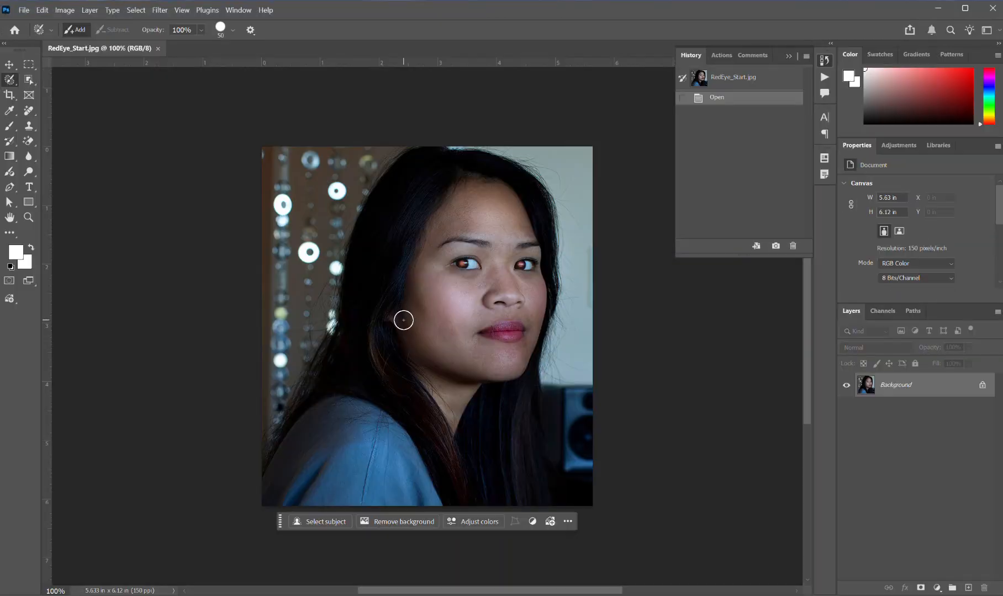
- Start saving the image under the name RedEye_Working in Photoshop (PSD) format
click(23, 10)
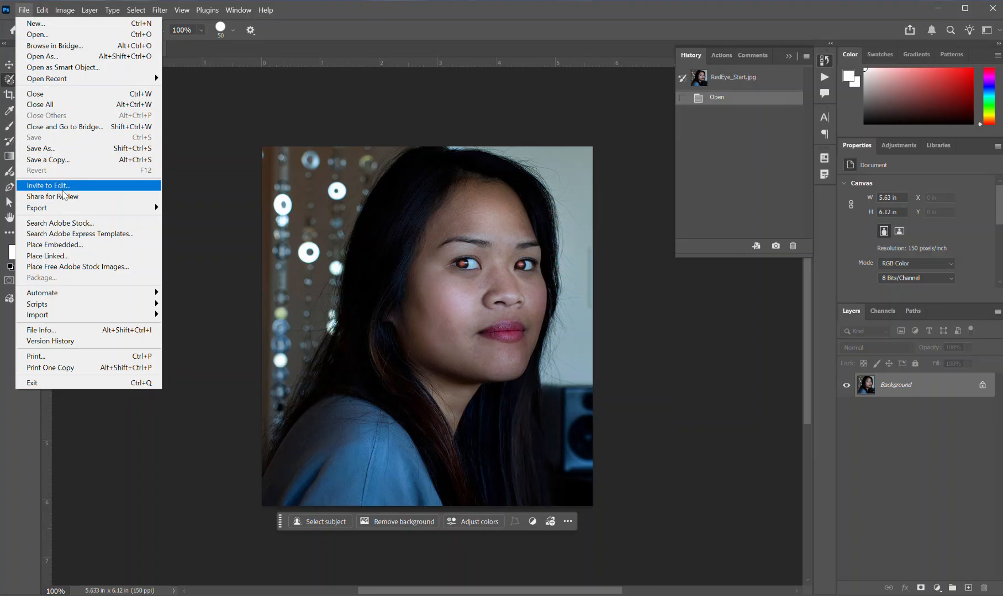
click(65, 149)
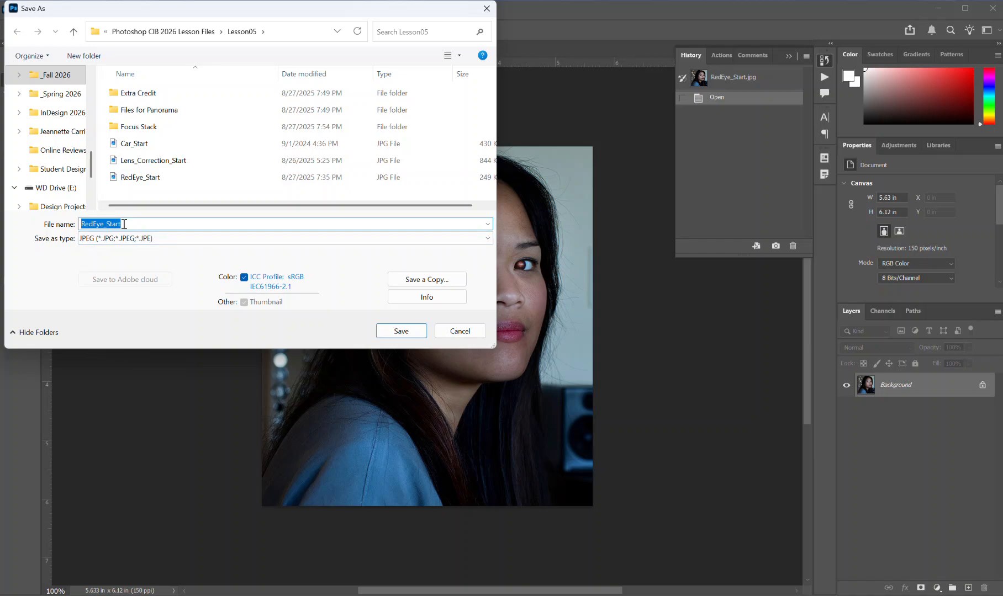
click(107, 223)
drag(107, 223, 128, 223)
text(Working)
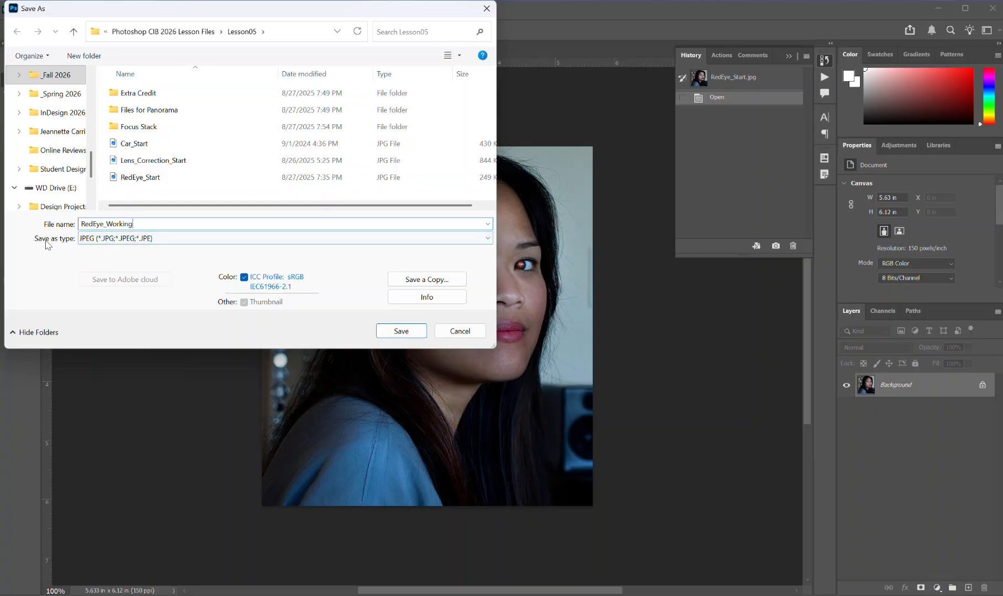
click(486, 237)
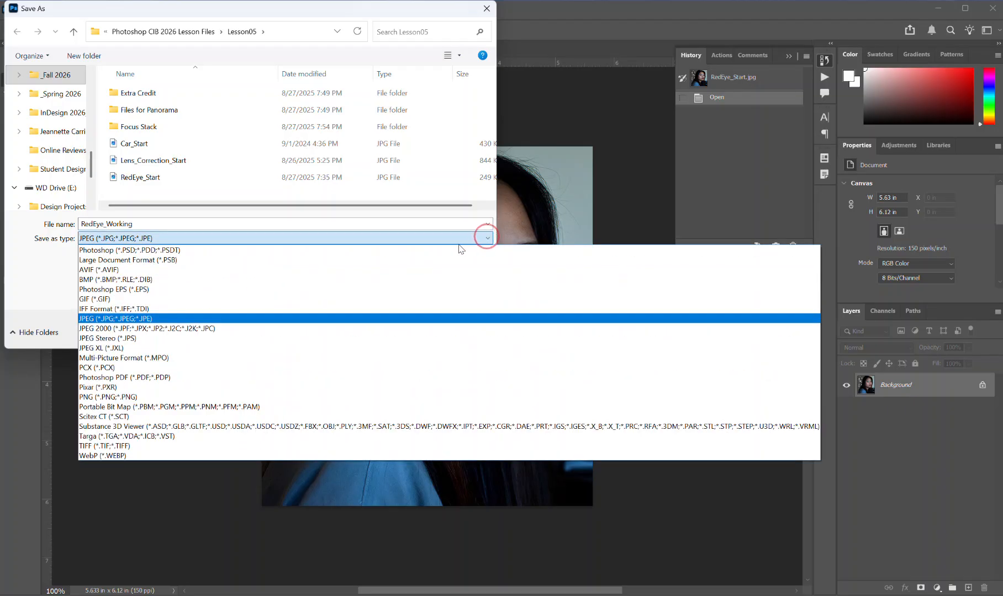
click(150, 252)
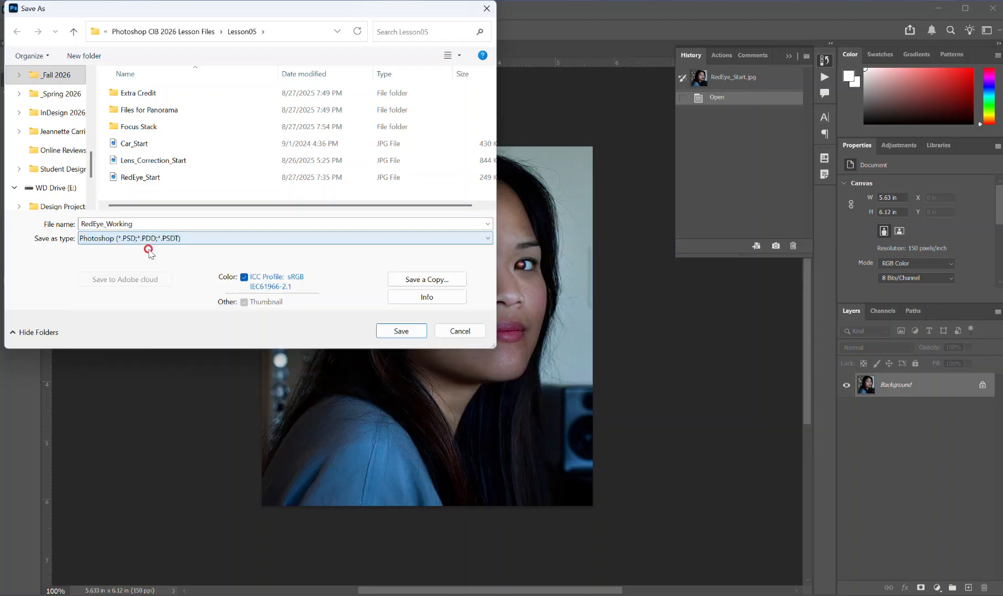
- Choose the Desktop as the destination folder and save the RedEye_Working file there
click(104, 37)
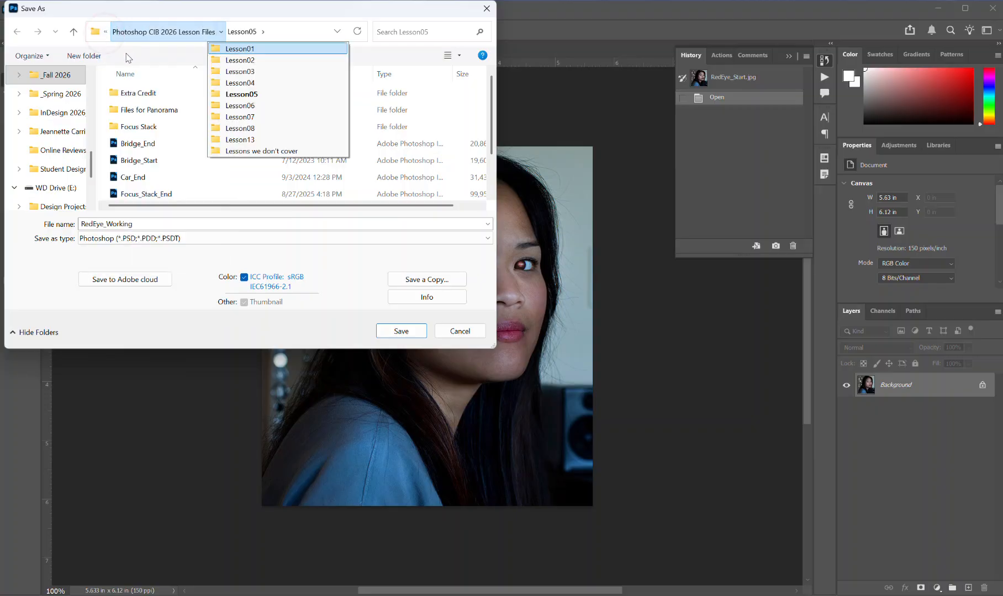
click(113, 33)
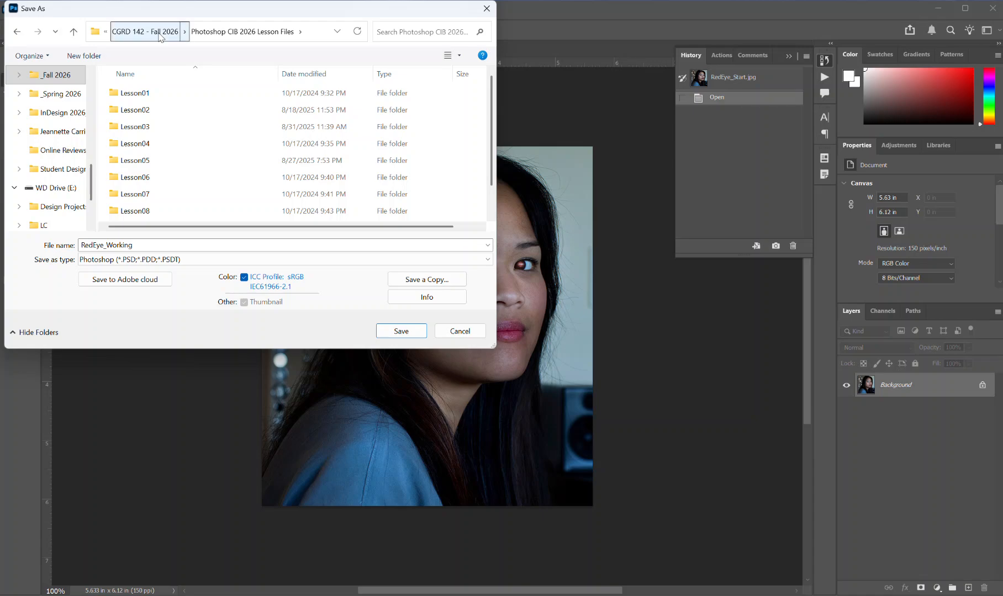
click(159, 33)
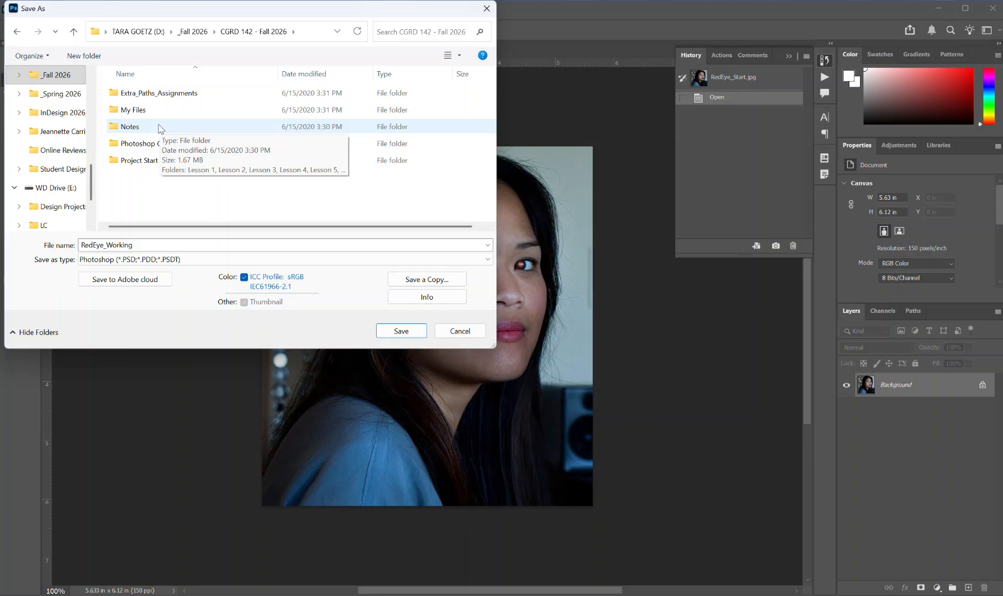
scroll(55, 111, up, 10)
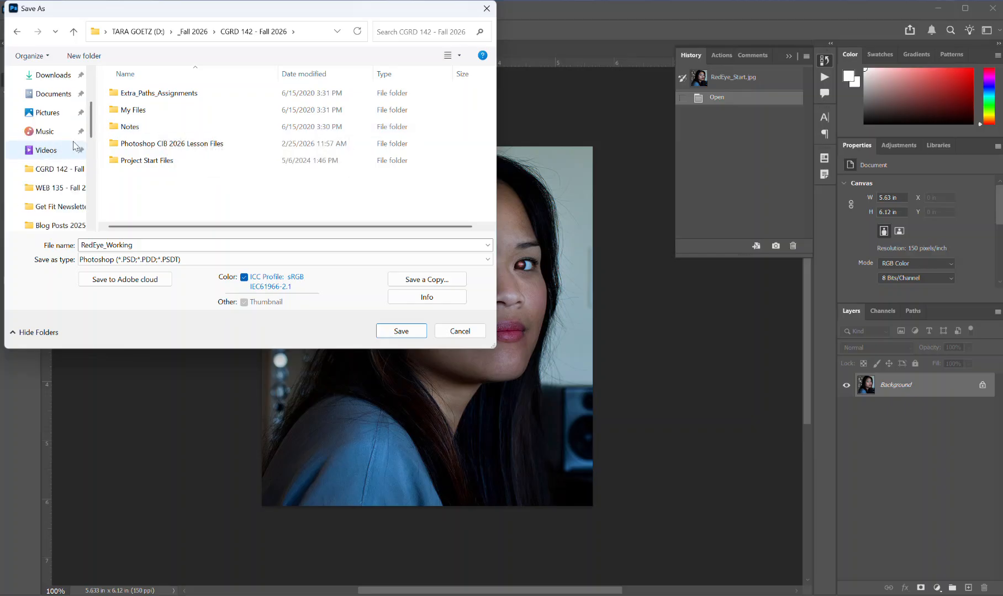
click(53, 113)
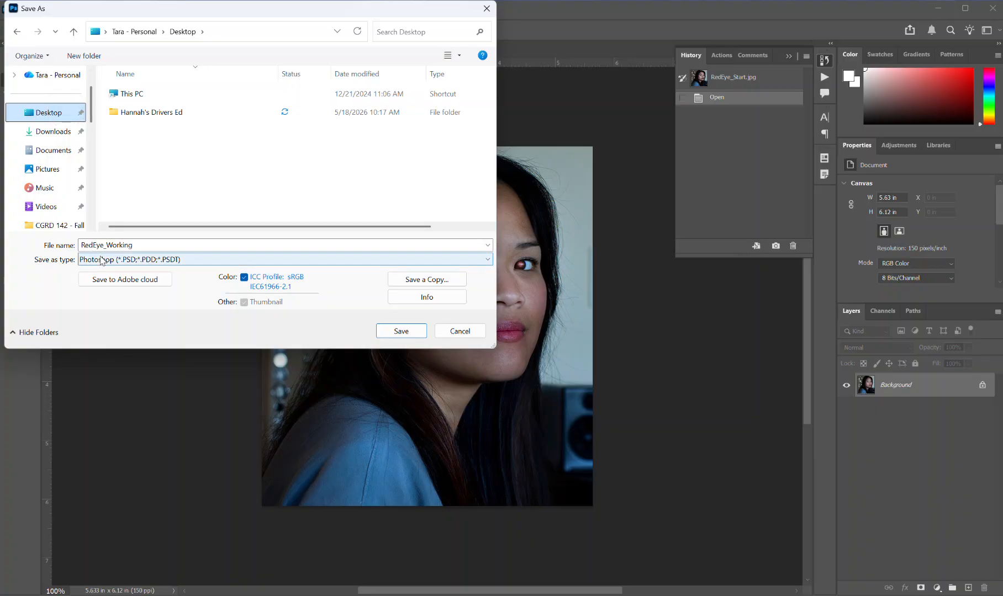
click(402, 331)
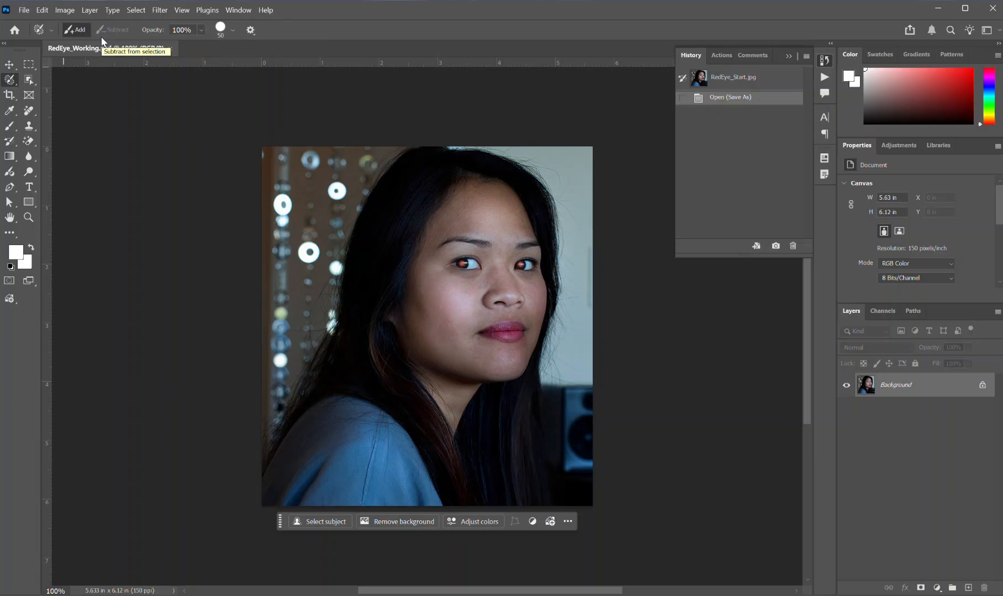
- Remove the red from both of the woman's pupils using the Red Eye Tool with Pupil Size 23% and Darken Amount 62%
click(30, 218)
click(482, 261)
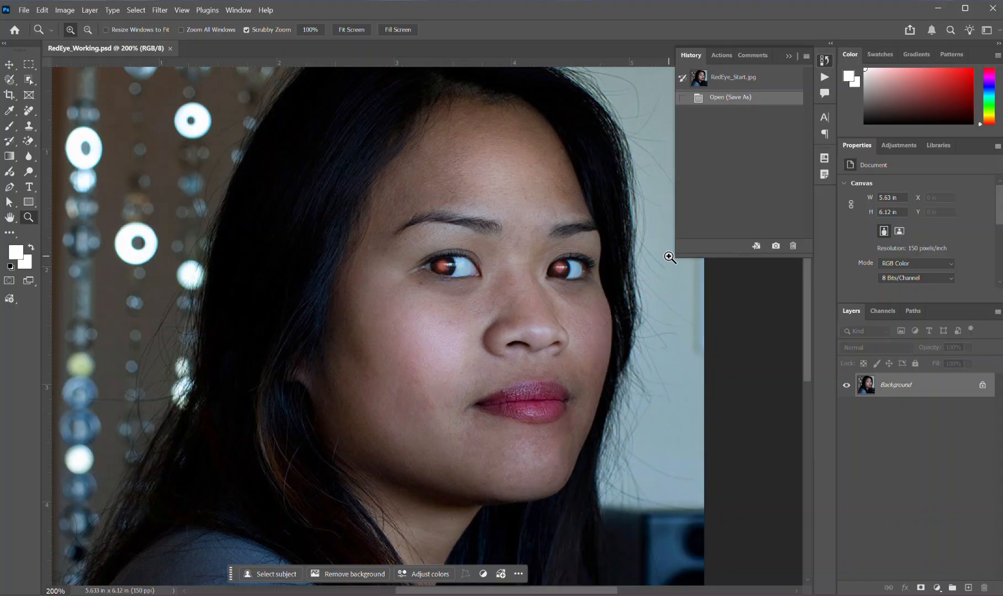
key(j)
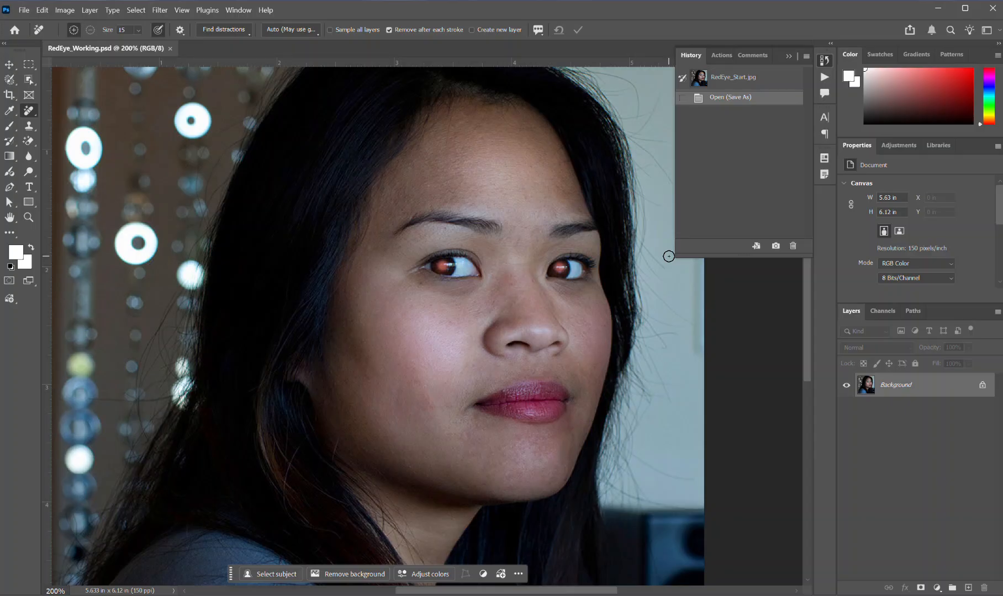
right_click(30, 110)
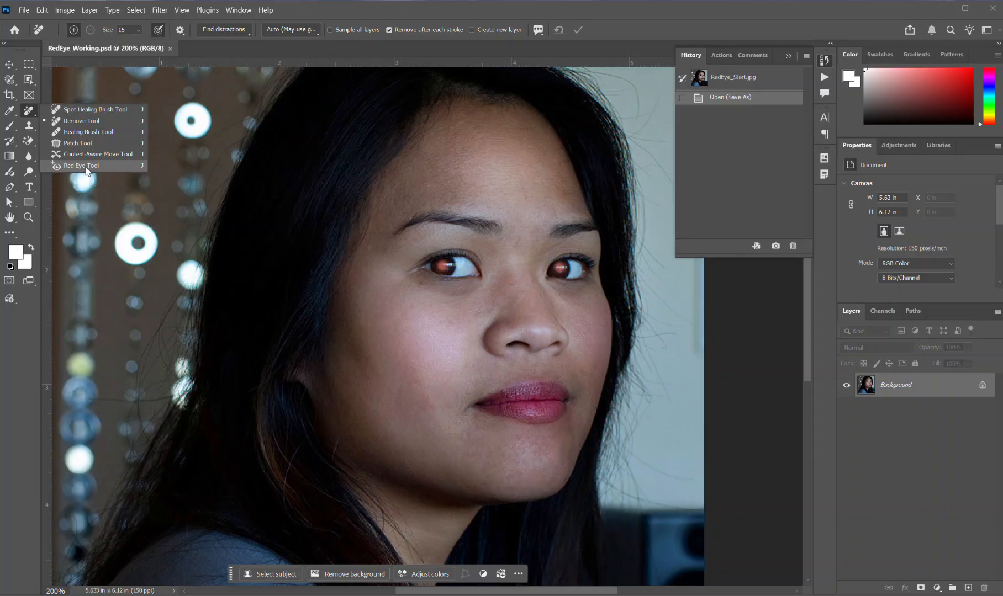
click(77, 167)
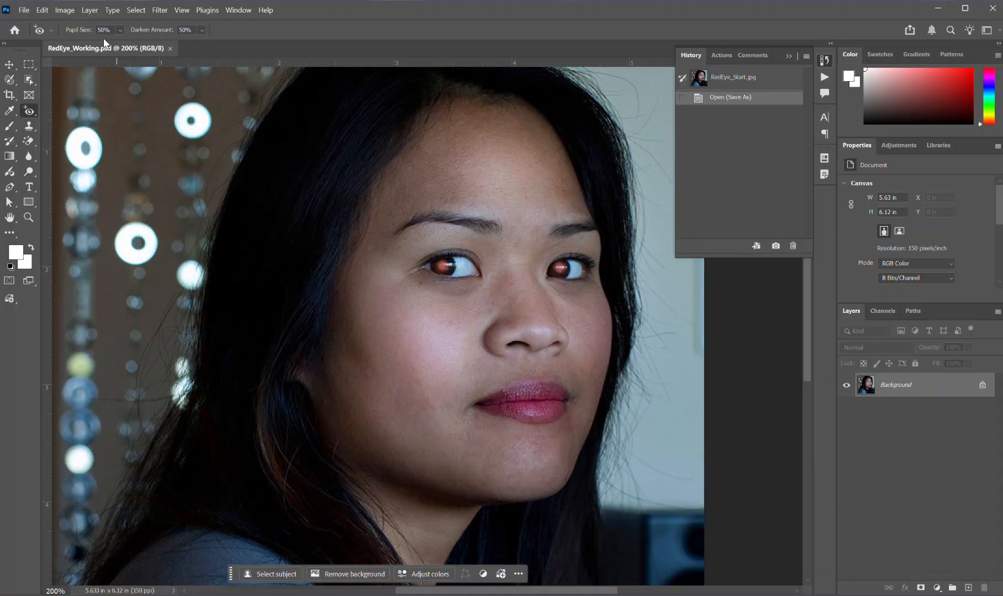
click(119, 30)
drag(135, 47, 131, 47)
drag(119, 46, 118, 47)
click(184, 30)
click(179, 29)
text(62)
click(443, 268)
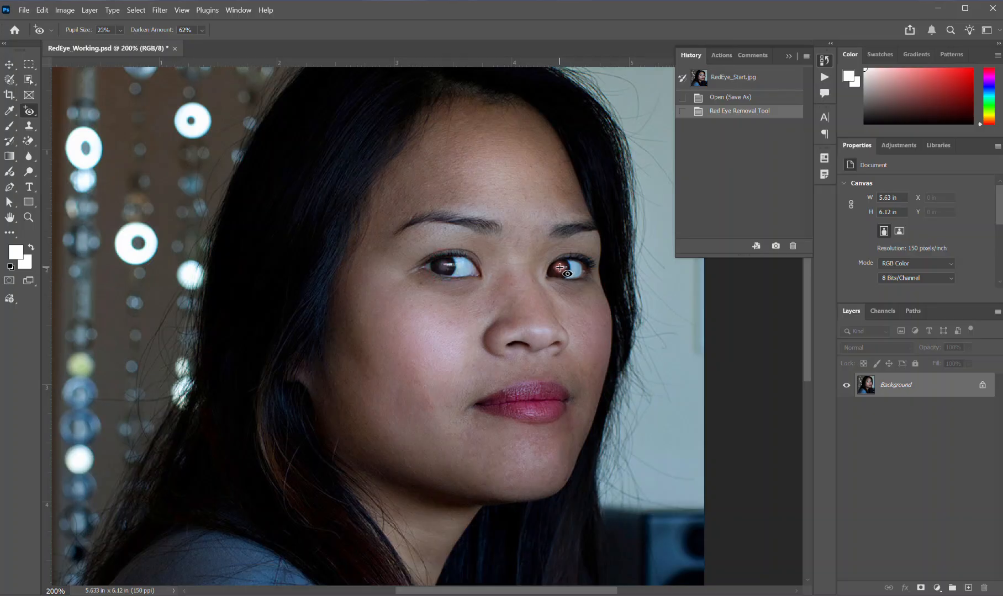
click(560, 268)
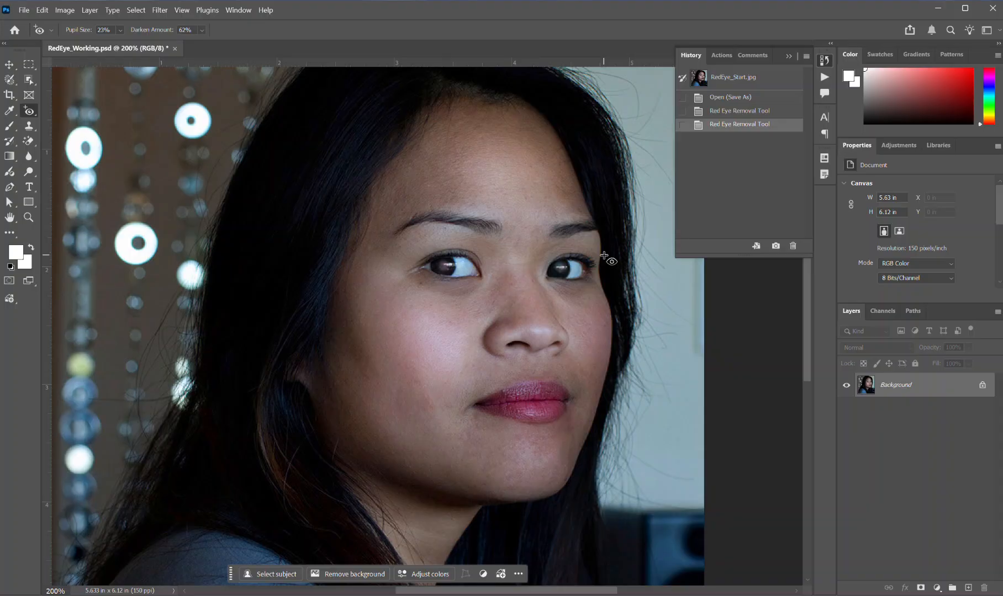
- Save the retouched RedEye_Working document and close it
key(ctrl+s)
click(170, 49)
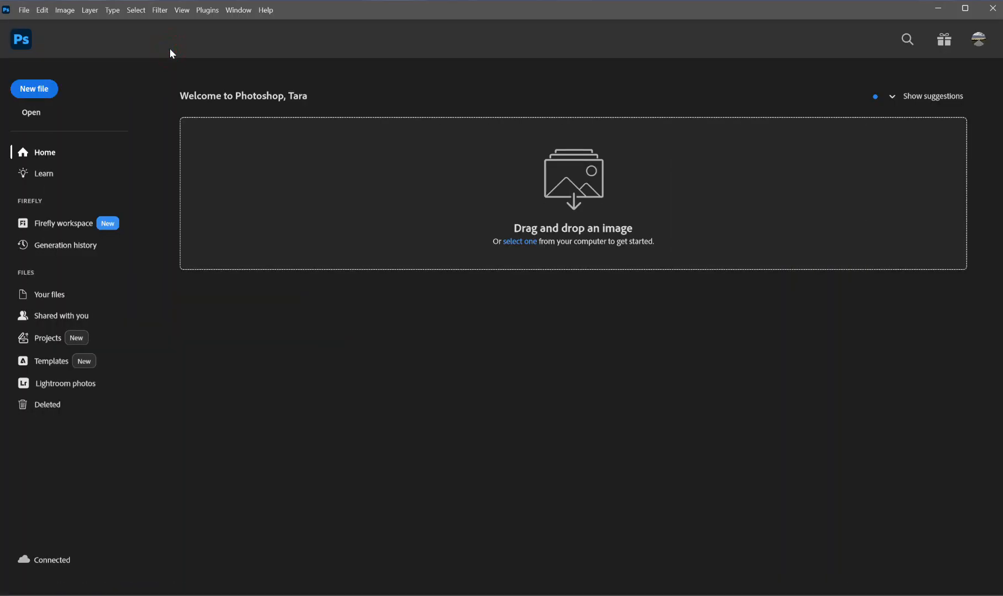
- Open the Car_Start JPG from the Lesson05 folder of the Photoshop CIB 2026 Lesson Files in the CGRD 142 - Fall 2026 folder
click(24, 13)
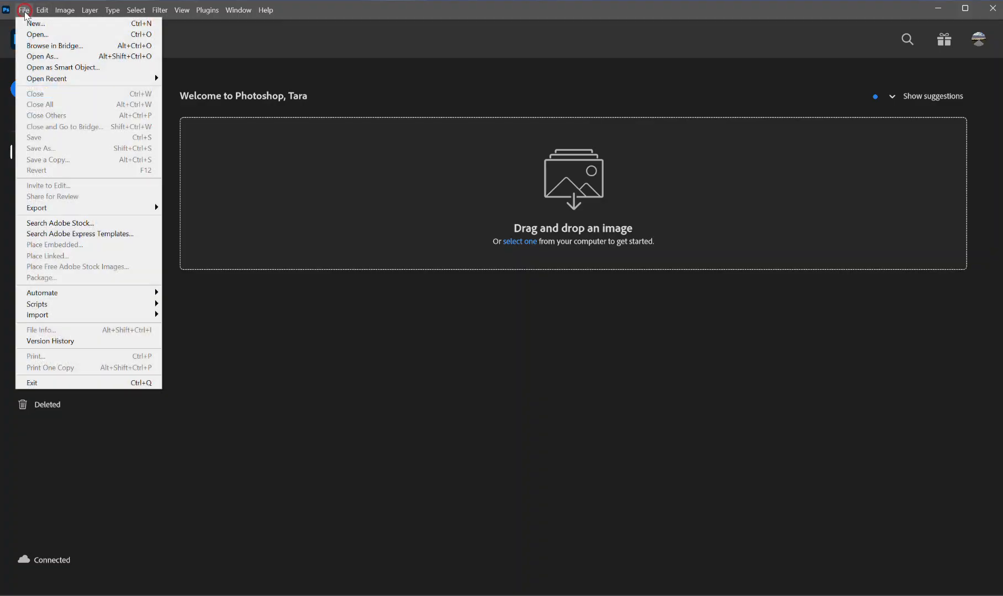
click(44, 36)
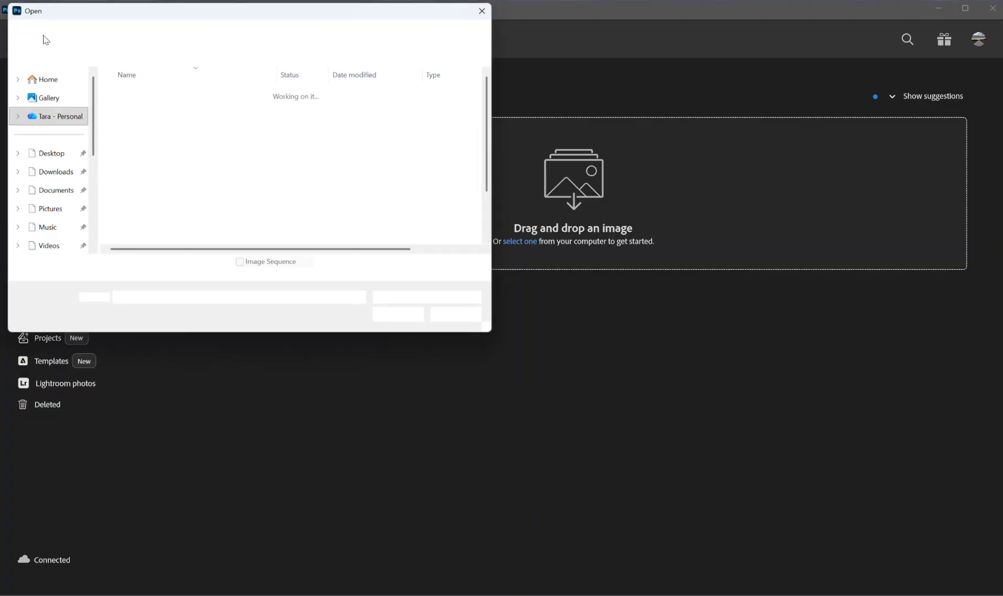
scroll(62, 200, down, 3)
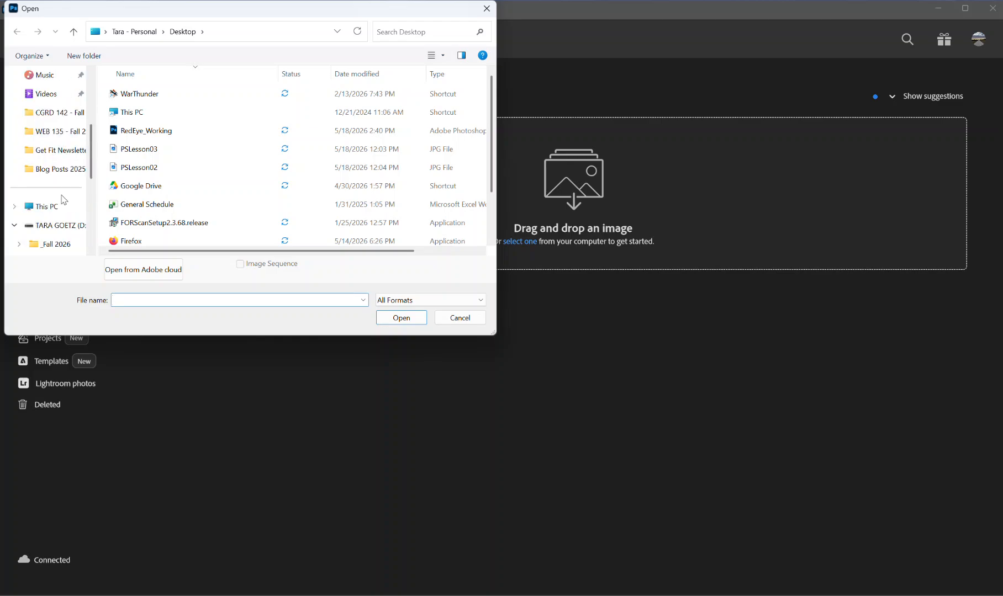
click(63, 189)
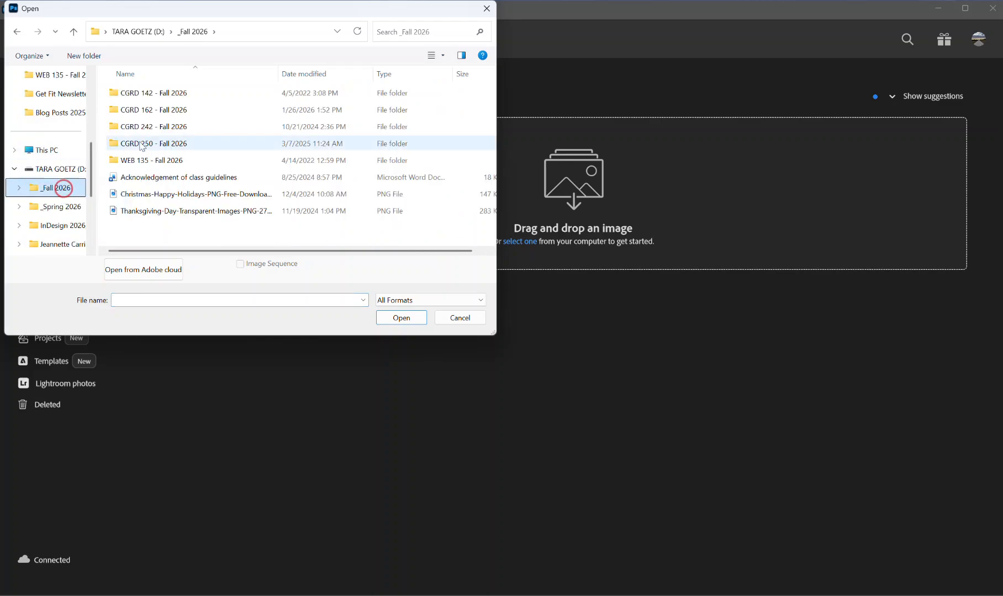
double_click(173, 93)
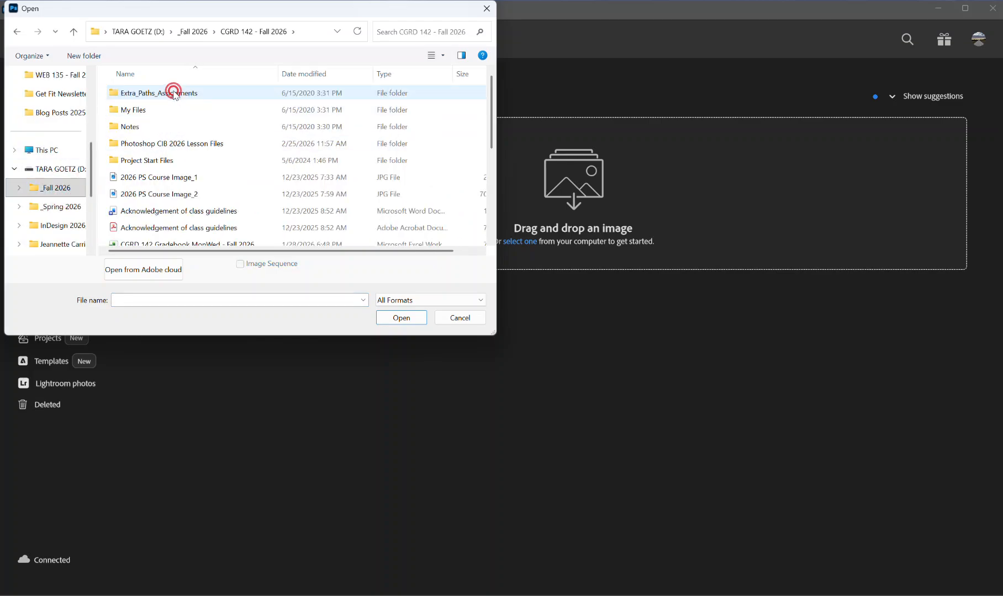
double_click(171, 143)
double_click(171, 140)
click(140, 160)
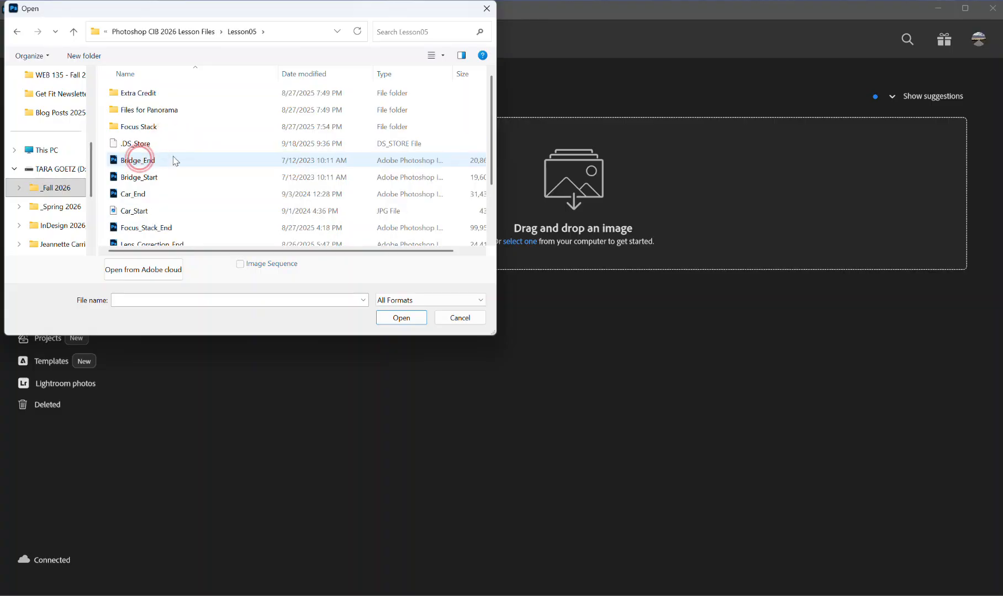
click(134, 212)
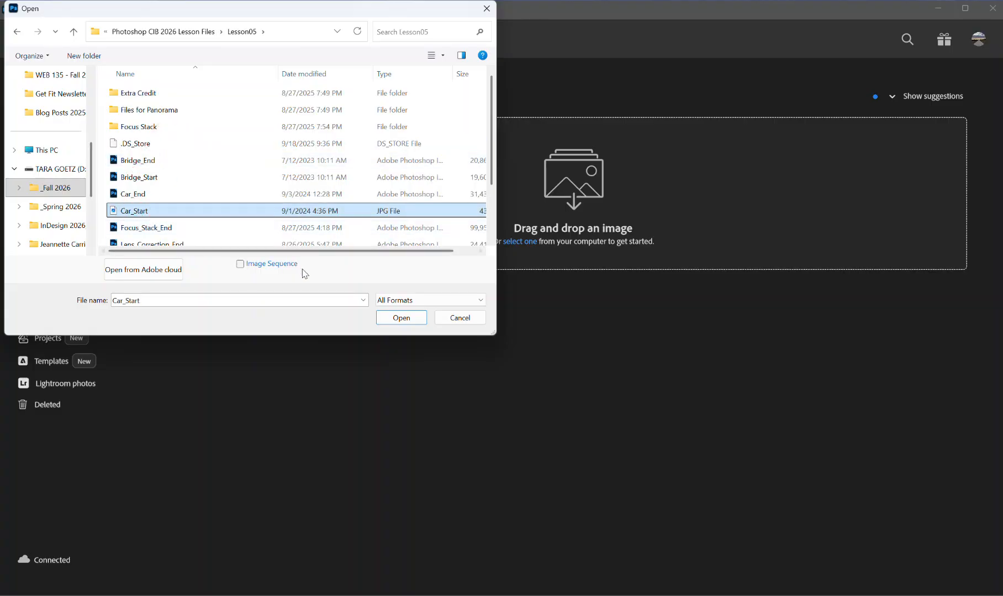
click(401, 318)
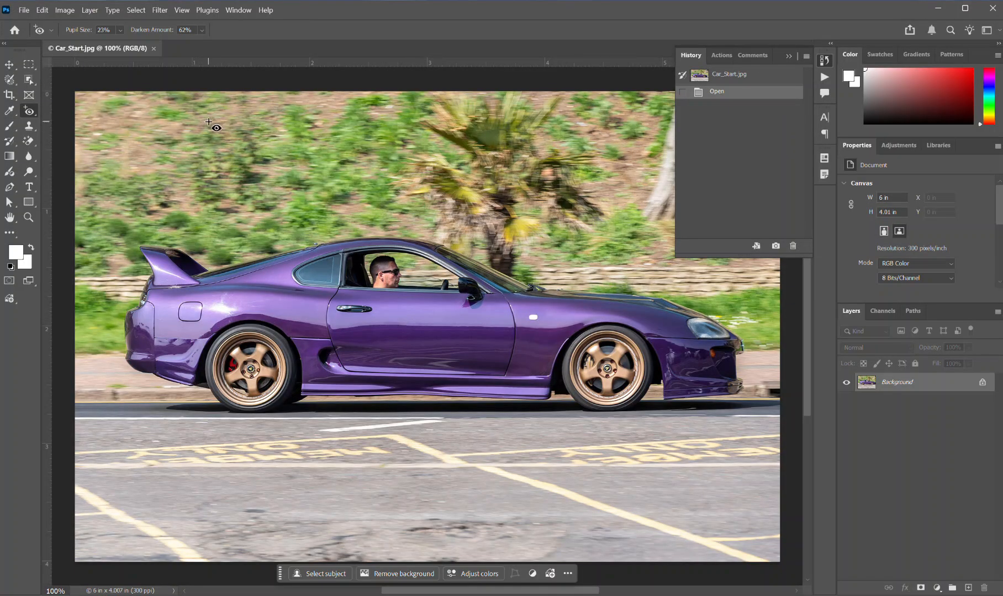
- Save the image to the Desktop as Car_Working in Photoshop (PSD) format
click(24, 10)
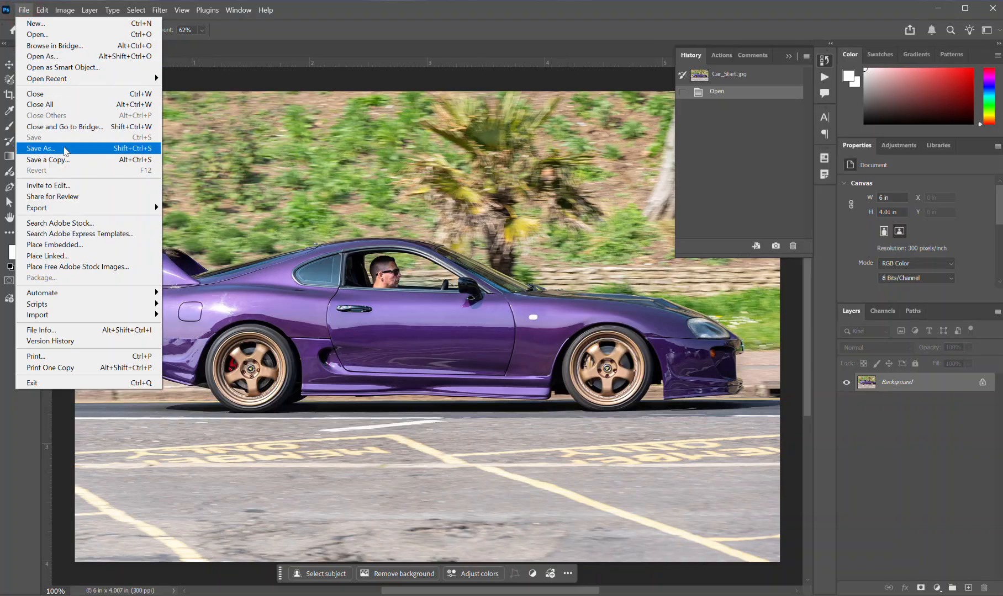
click(65, 148)
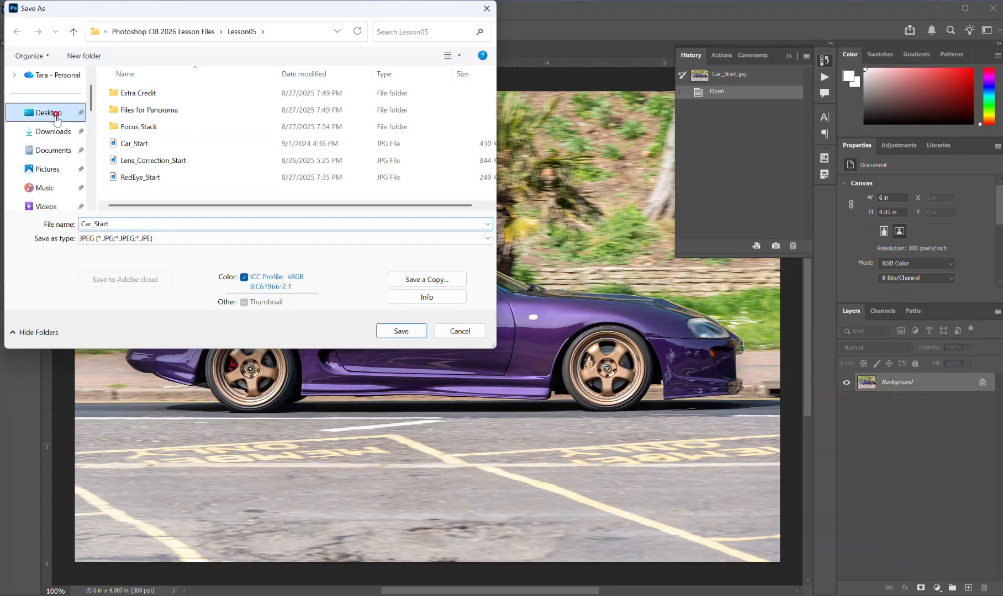
click(48, 112)
click(96, 222)
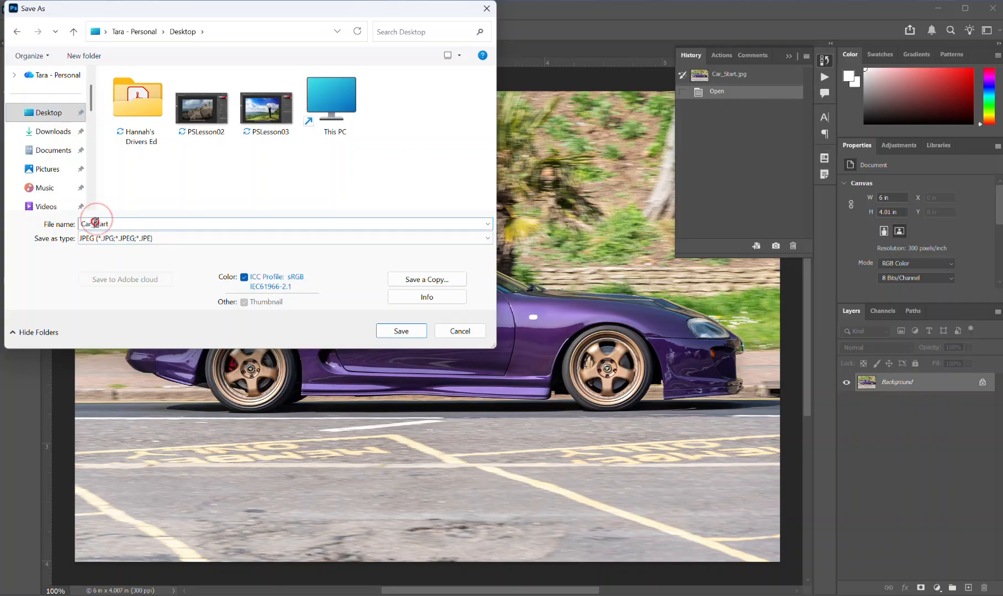
double_click(95, 223)
text(Working)
click(486, 241)
click(478, 250)
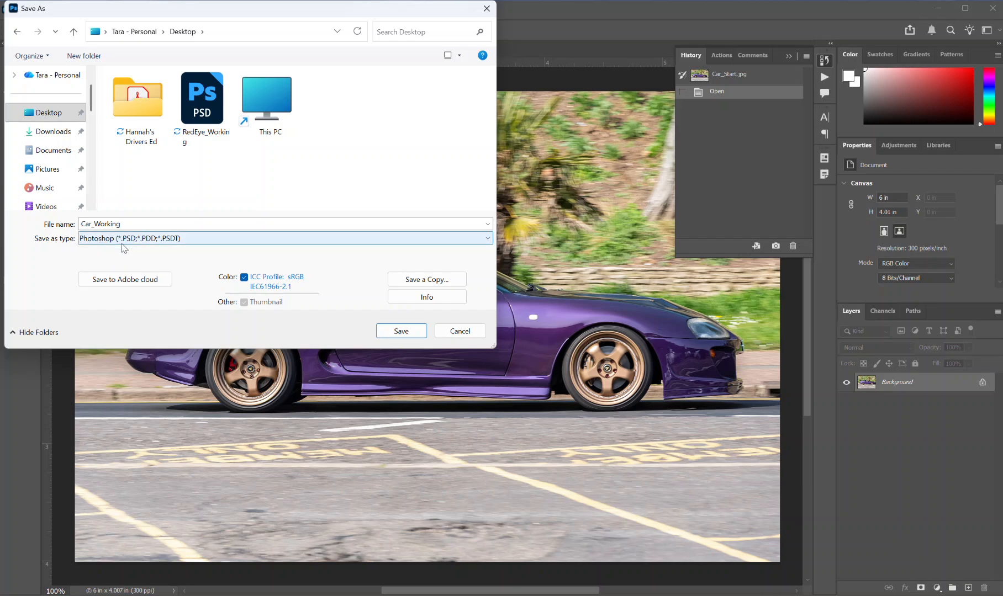
click(408, 330)
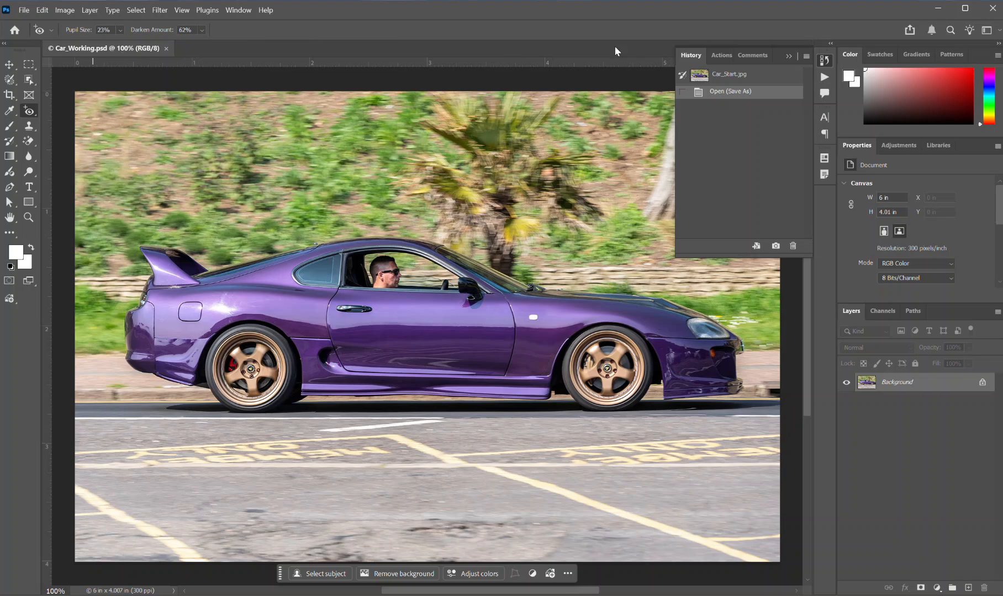
- Collapse the History panel, copy the Background to a new layer and name that layer Car
click(824, 61)
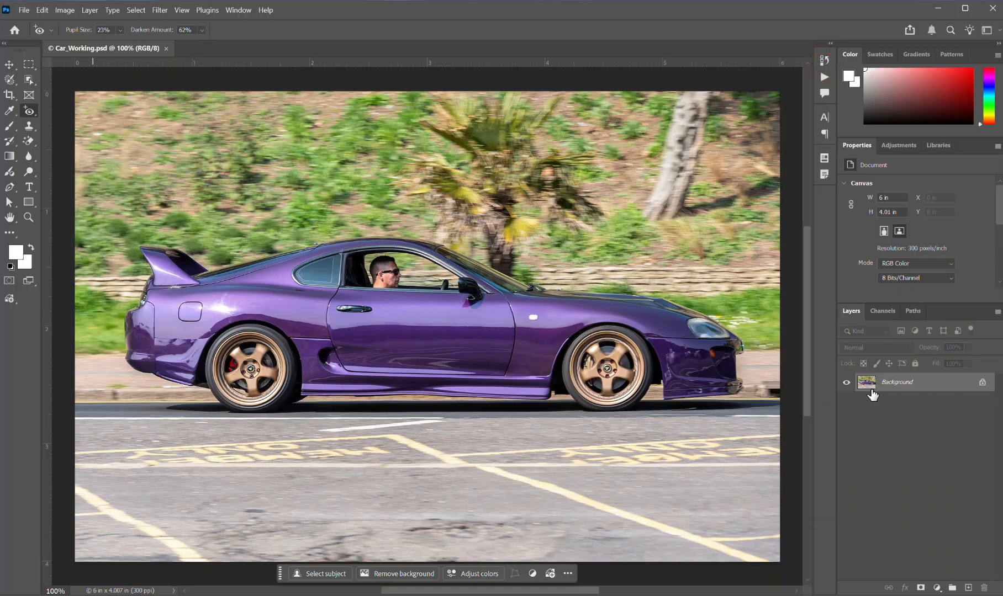
mouse_move(872, 393)
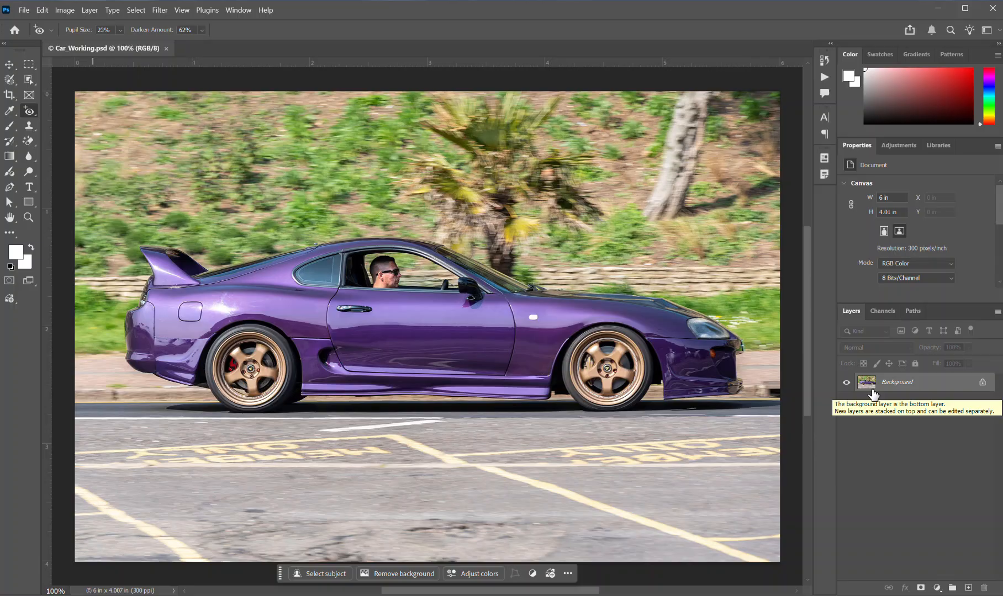
click(86, 10)
mouse_move(94, 26)
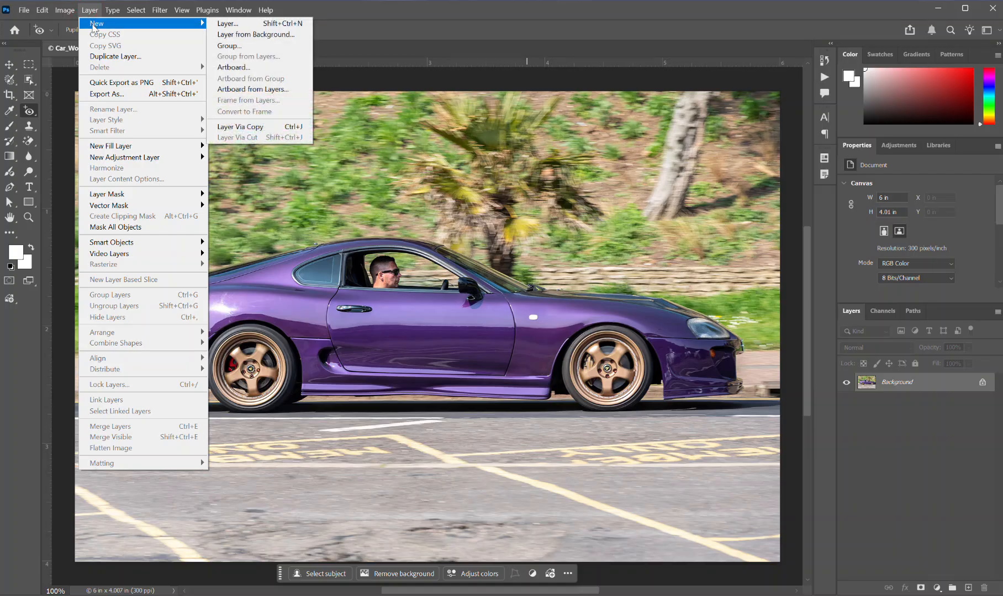
click(293, 128)
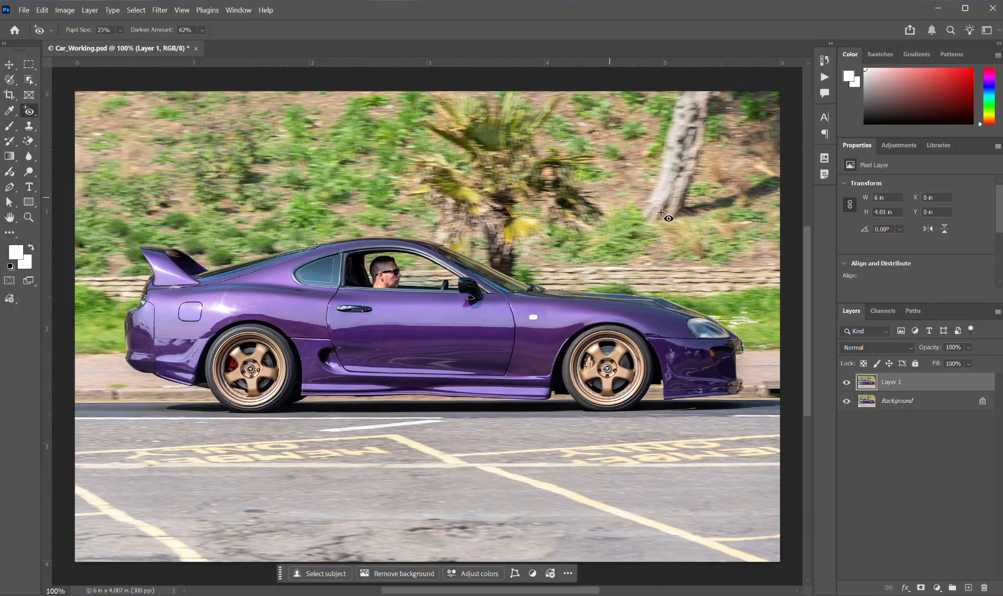
double_click(894, 384)
text(Car)
key(Return)
- Select the whole purple car on the Car layer with the Object Selection Tool
key(w)
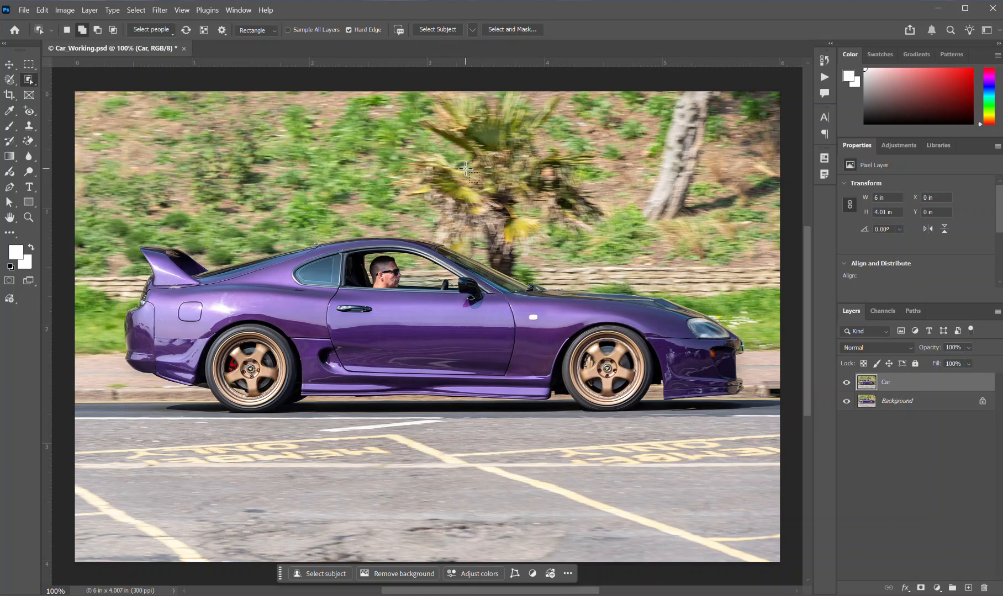
click(29, 80)
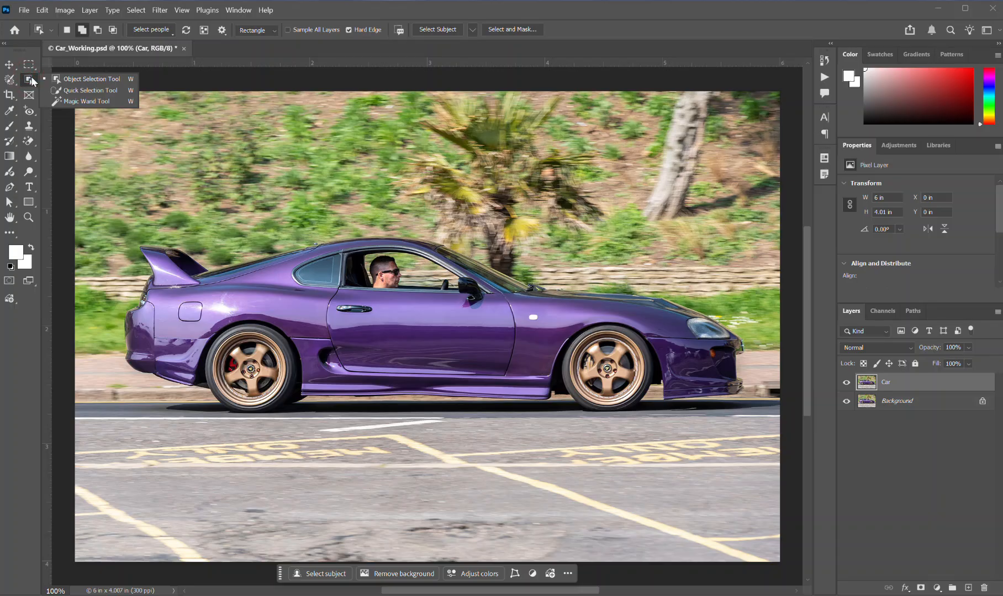
click(110, 79)
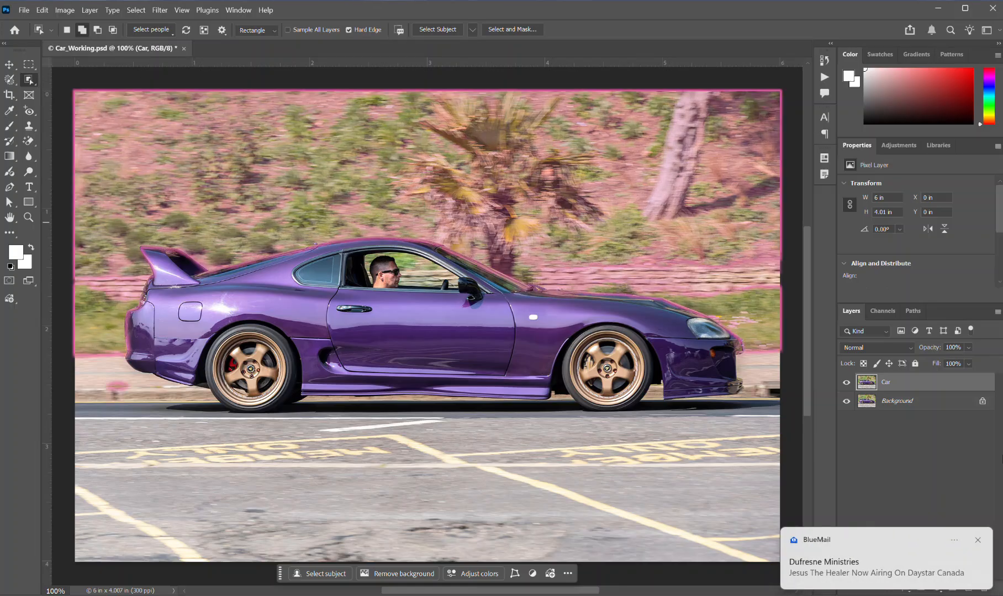
click(977, 540)
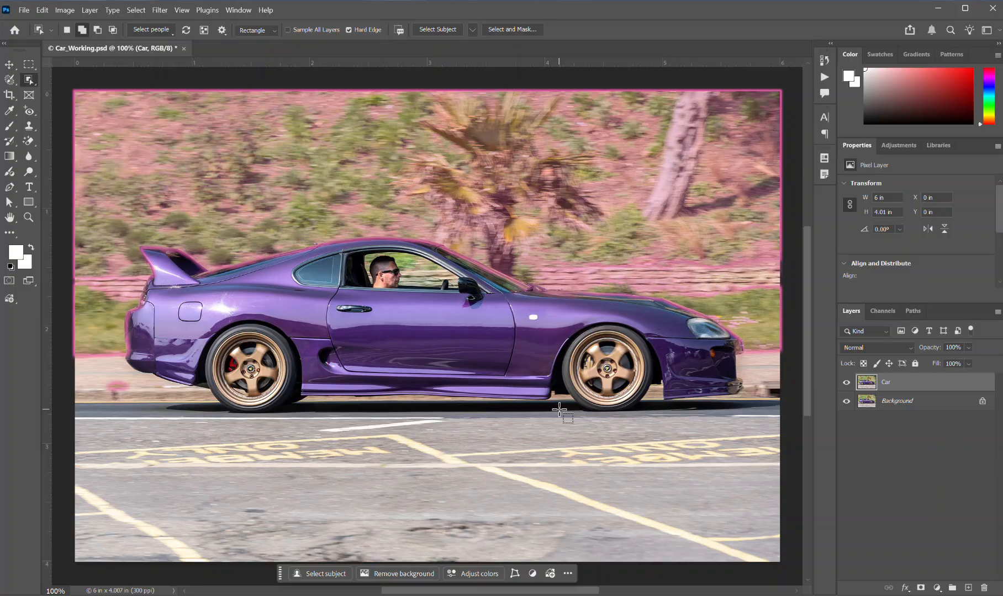
click(392, 345)
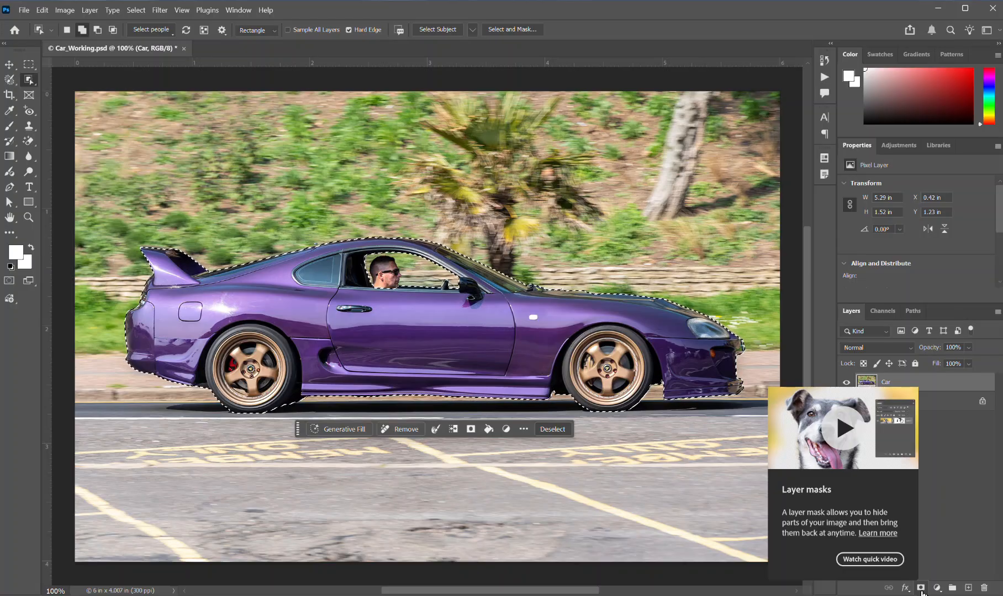
- Add a layer mask to the Car layer from the car selection and inspect the mask alone before returning to the image
click(921, 589)
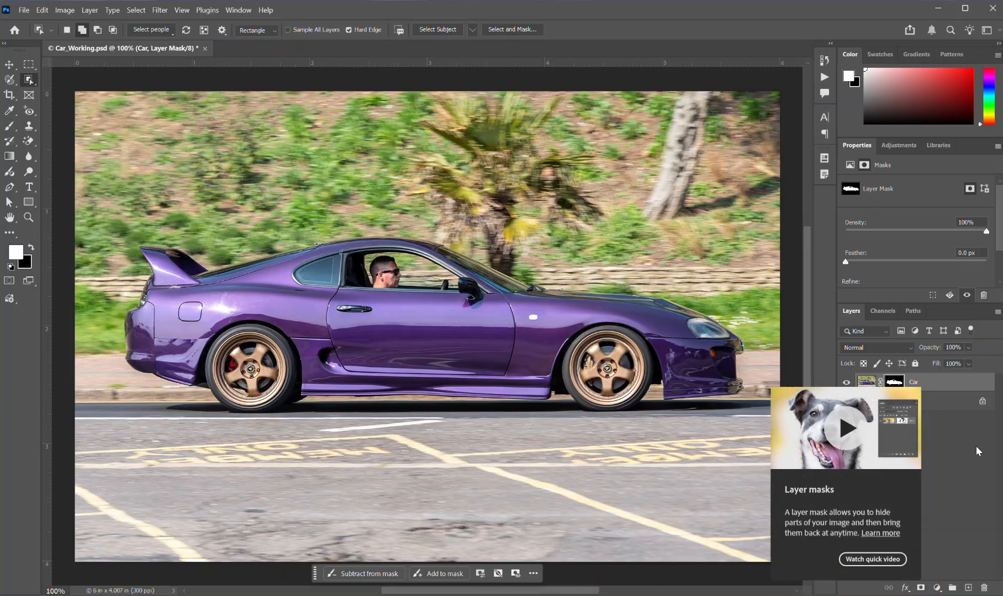
click(953, 384)
click(894, 384)
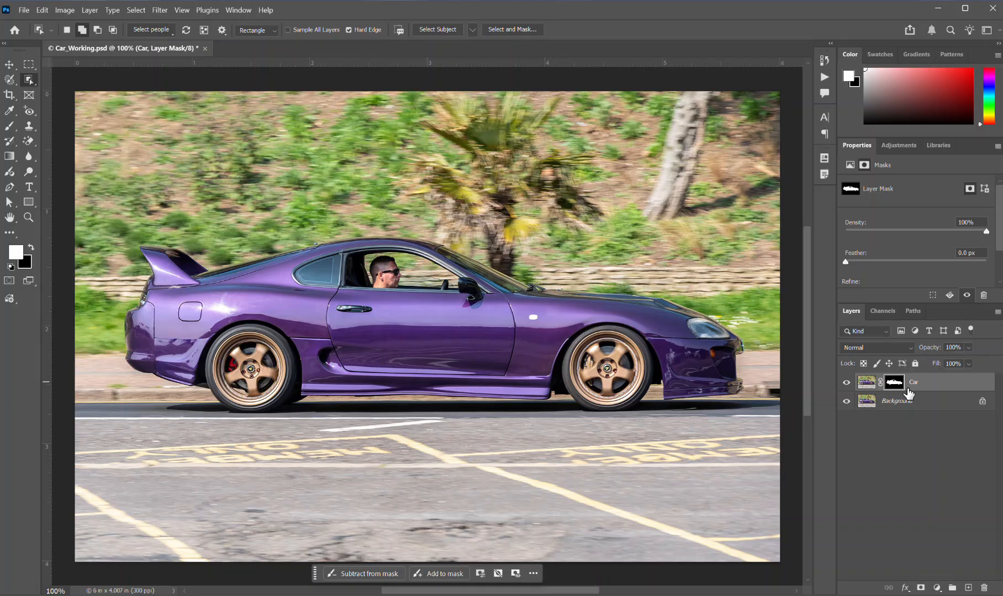
alt+click(895, 385)
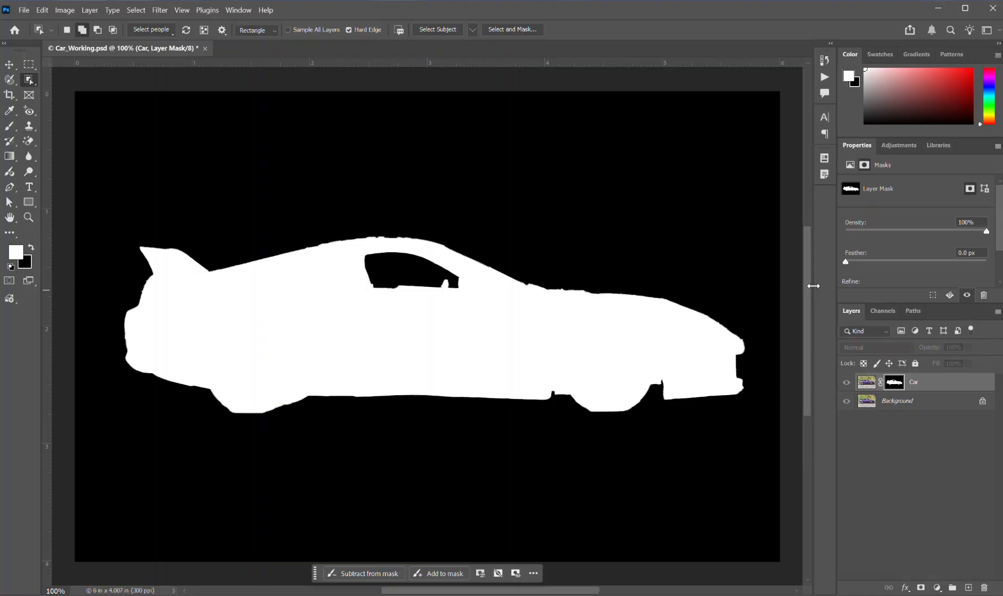
alt+click(895, 387)
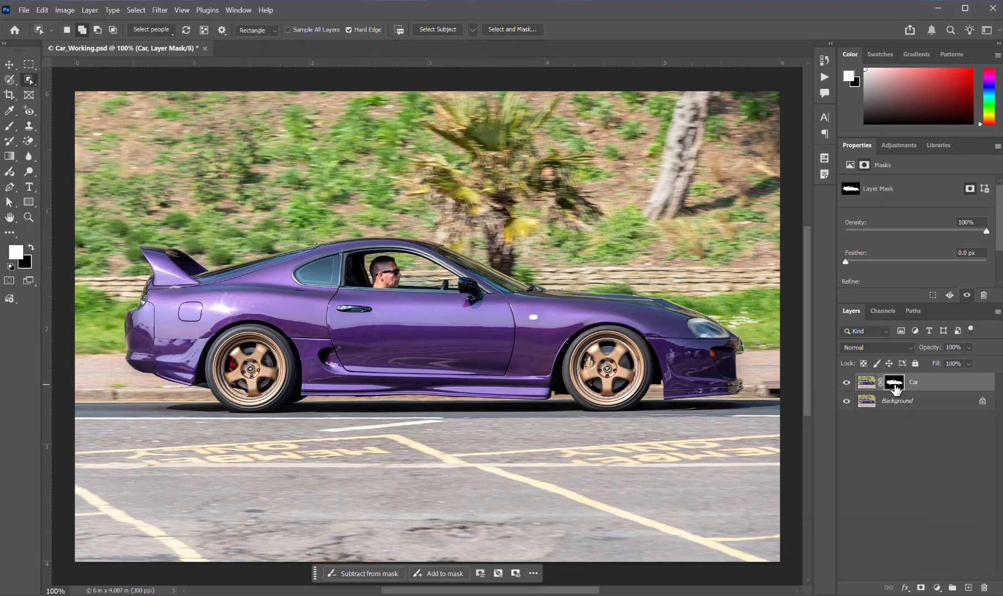
- Convert the Background layer for Smart Filters, accepting its conversion into a smart object
click(901, 401)
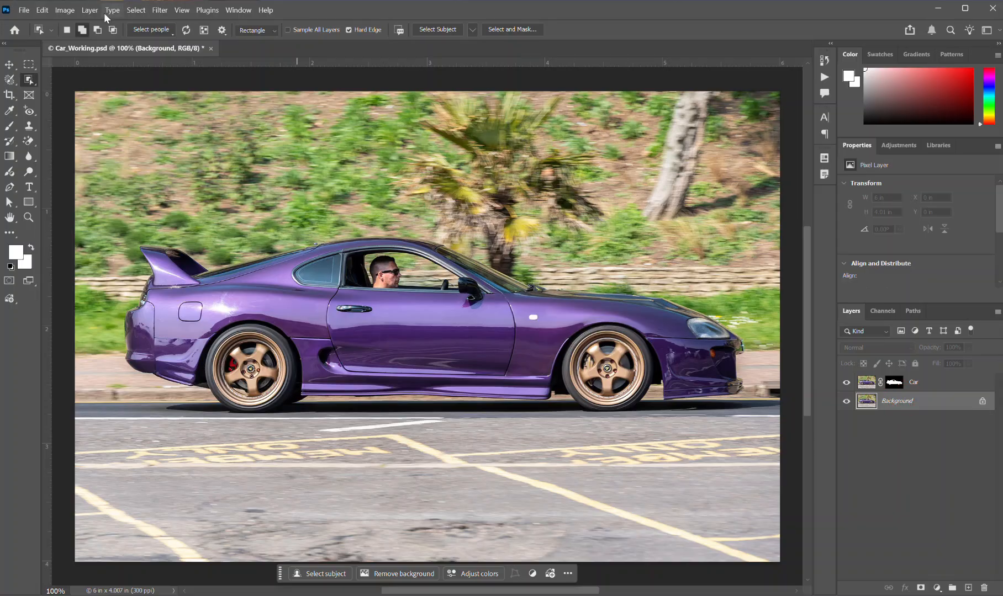
click(161, 10)
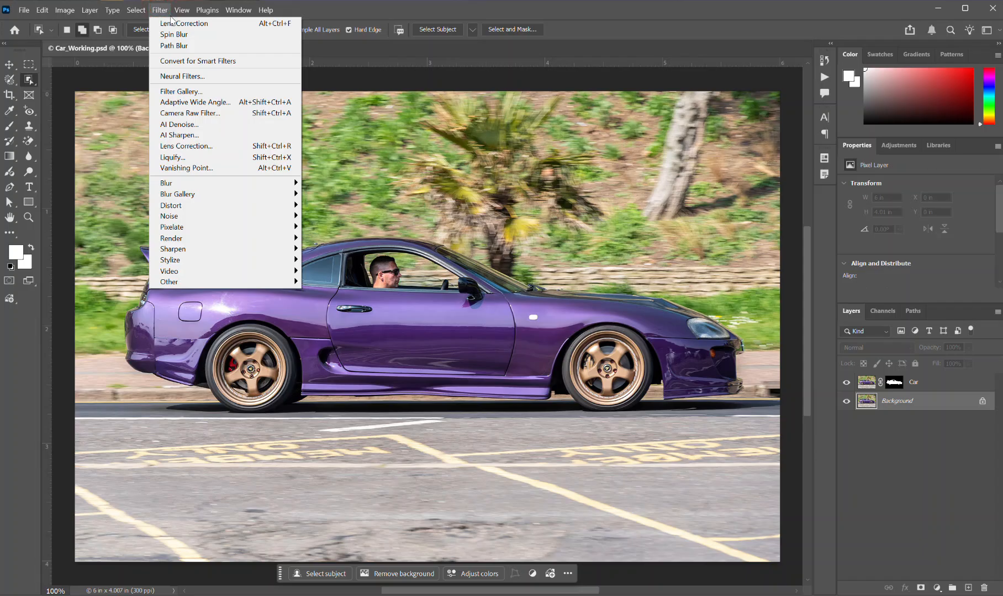
mouse_move(134, 13)
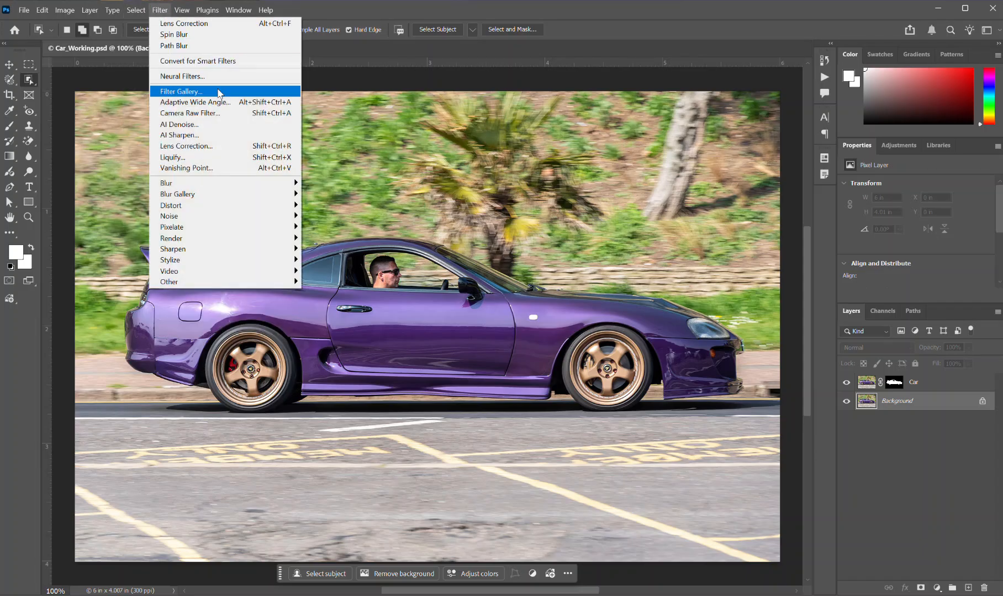
click(865, 403)
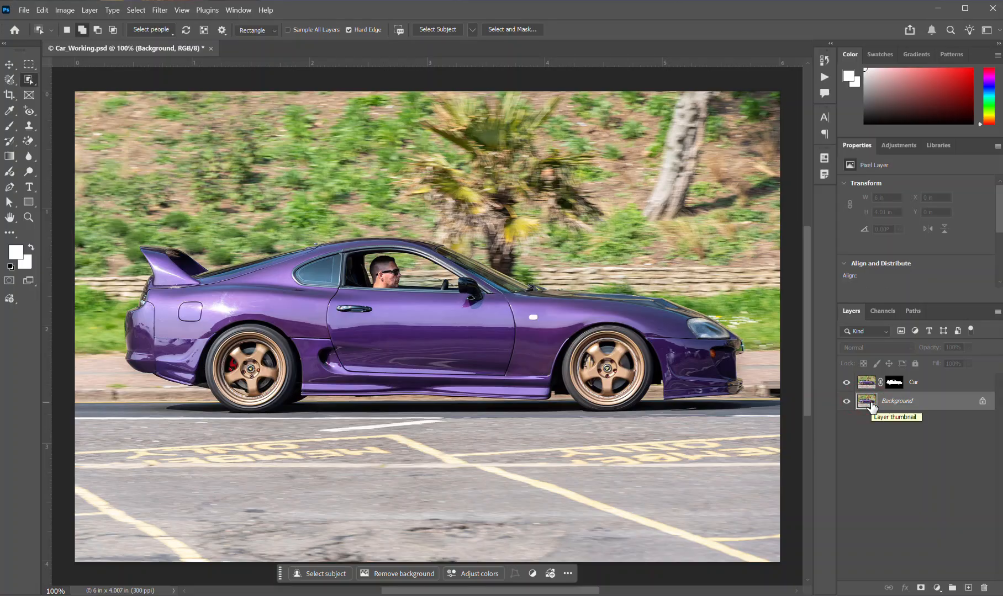
click(160, 10)
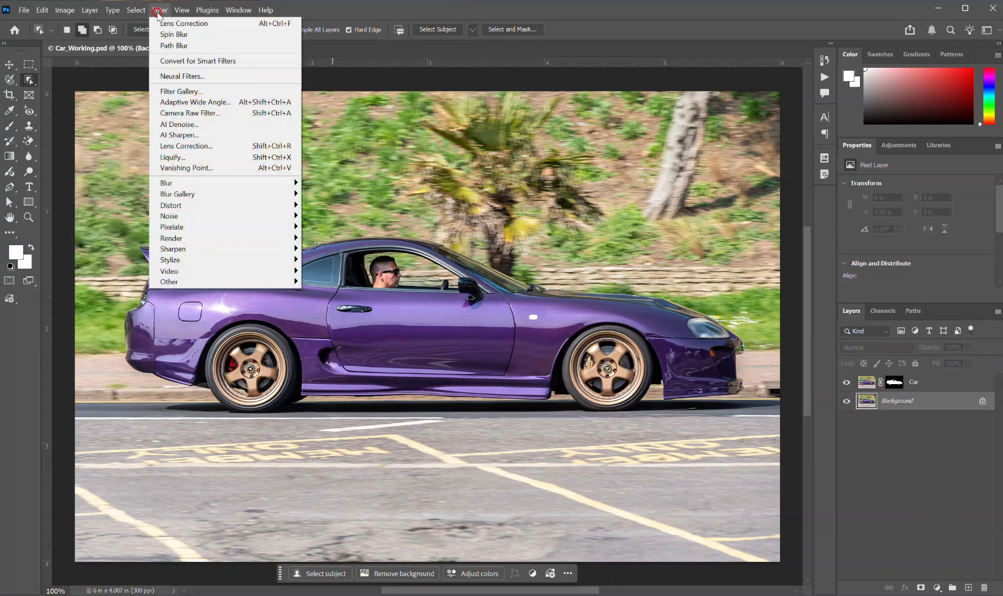
click(195, 61)
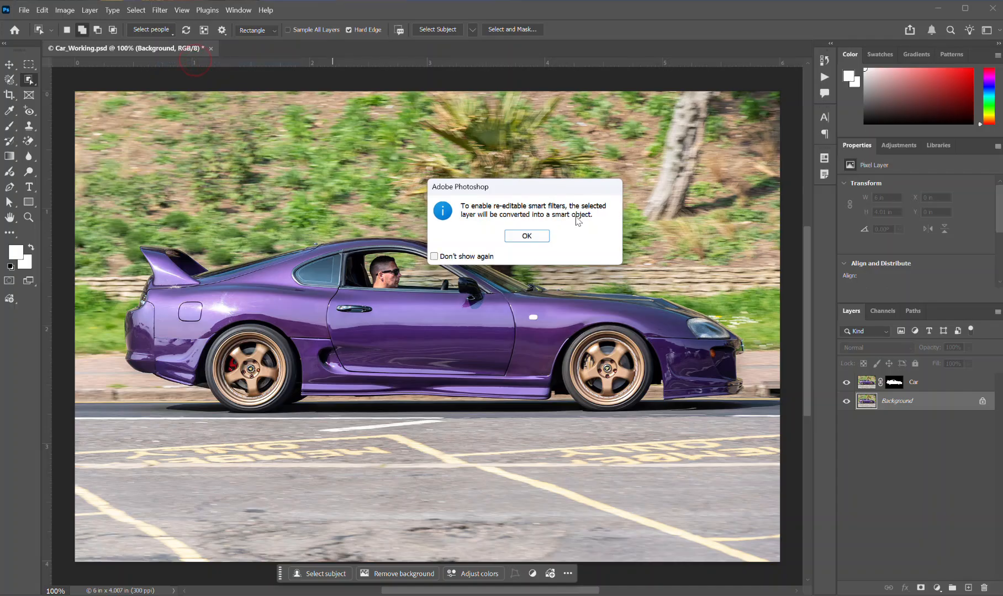
click(526, 237)
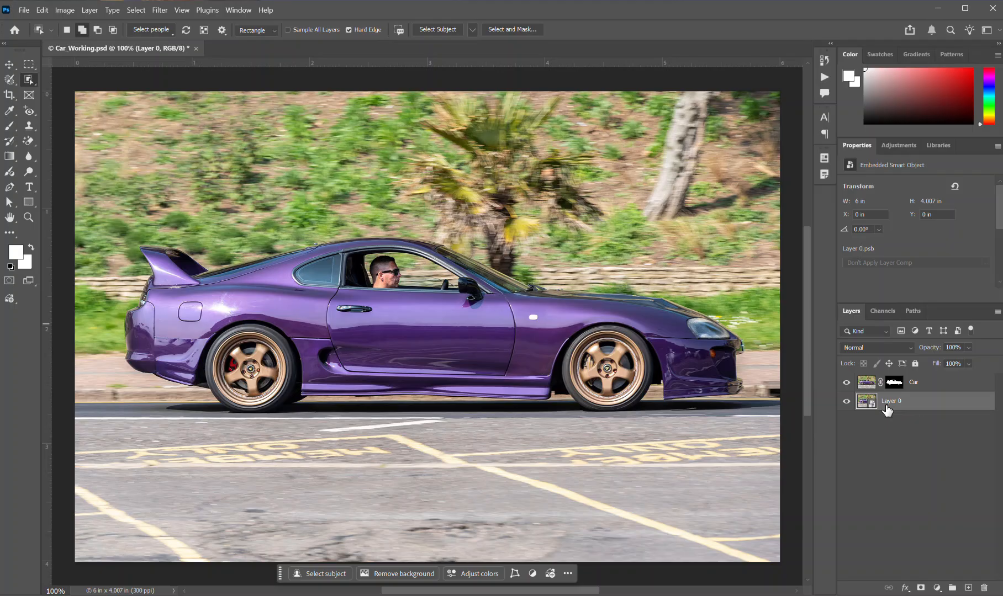
- Rename the smart object layer beneath the Car layer as Background Blur
double_click(887, 407)
text(Backgrou)
text(nd Blur)
key(Return)
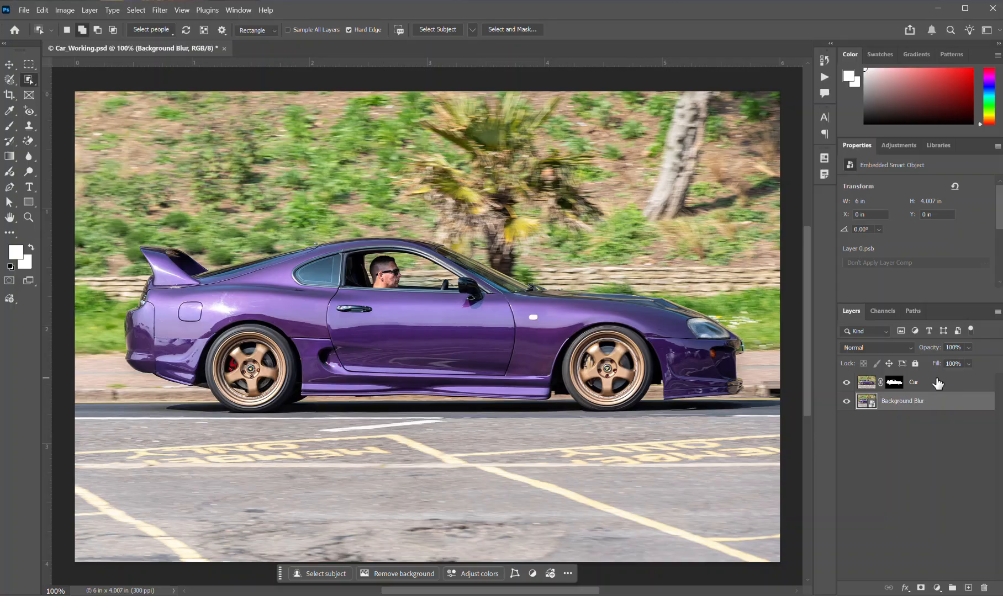
- Apply Path Blur to the Background Blur layer and set its Speed to 200%
click(160, 10)
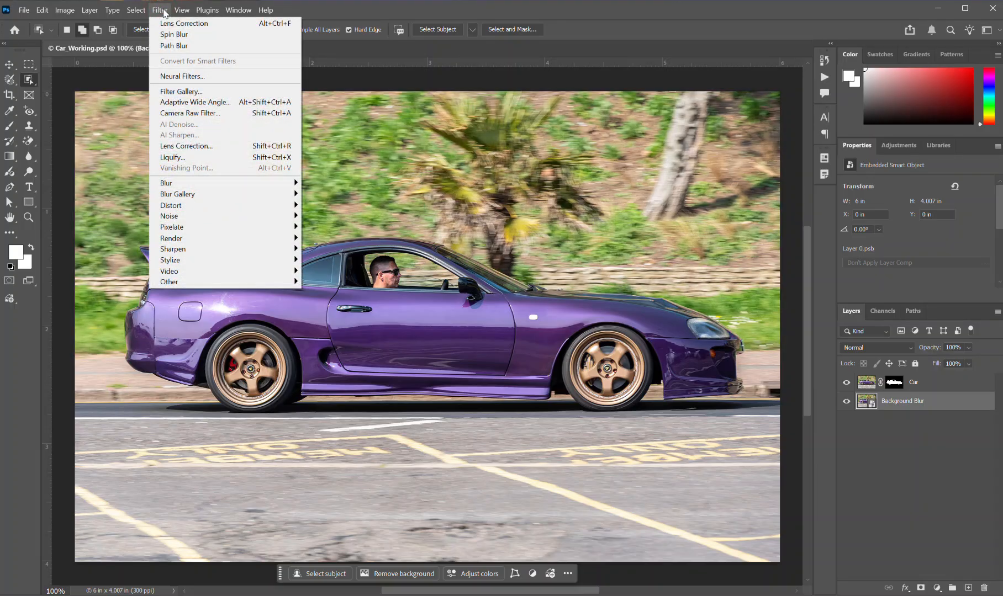
mouse_move(185, 198)
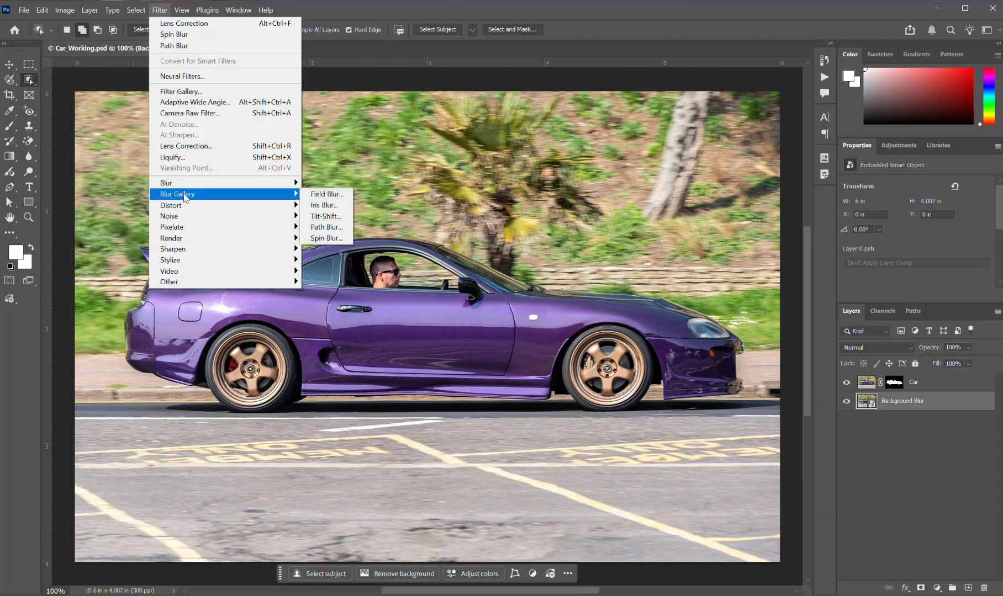
click(334, 227)
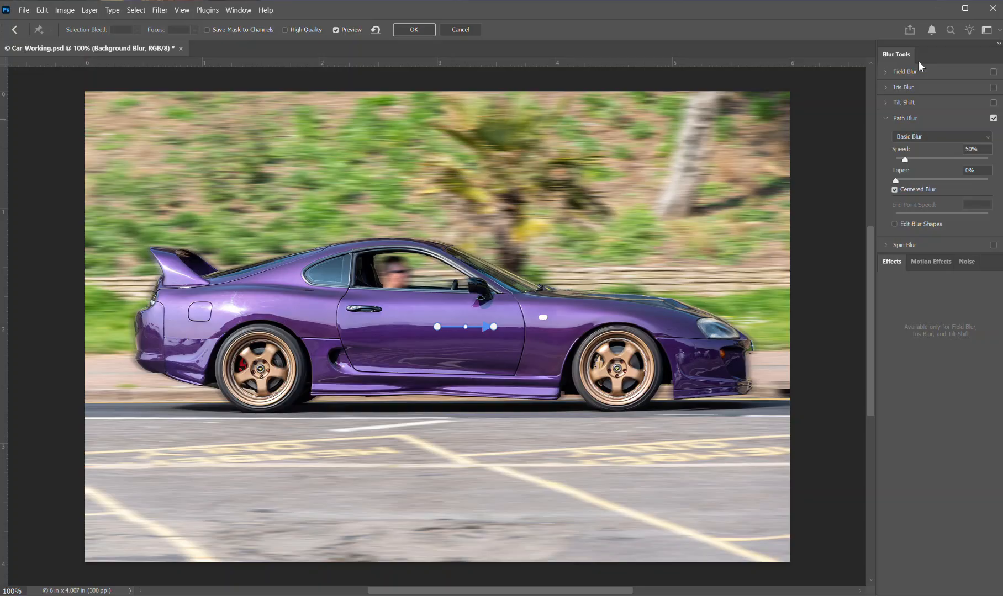
click(970, 151)
text(200)
key(Return)
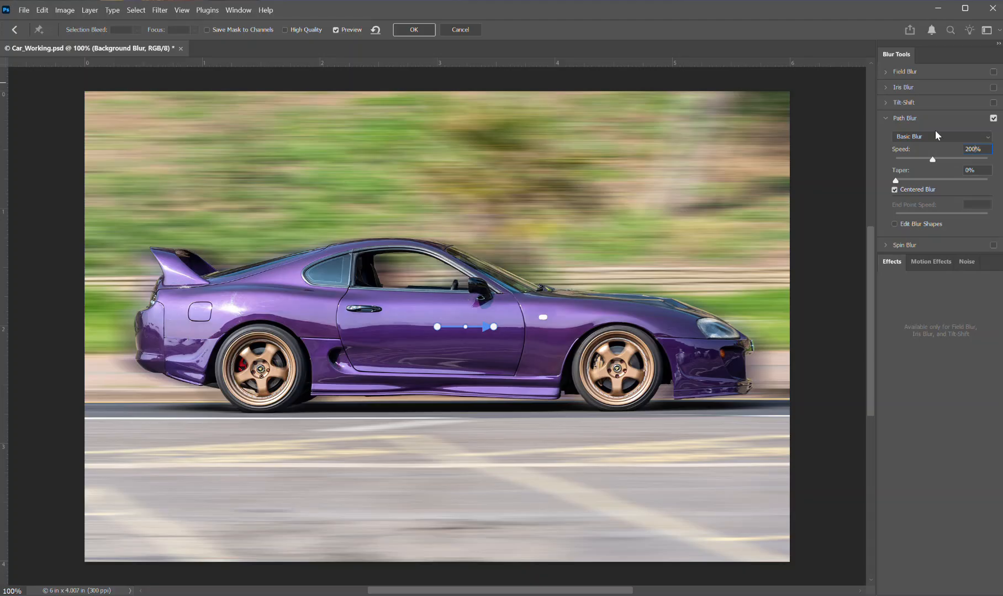
- Turn off Centered Blur, reverse the horizontal blur path toward the car's rear, and apply the blur with no selection left active
click(894, 190)
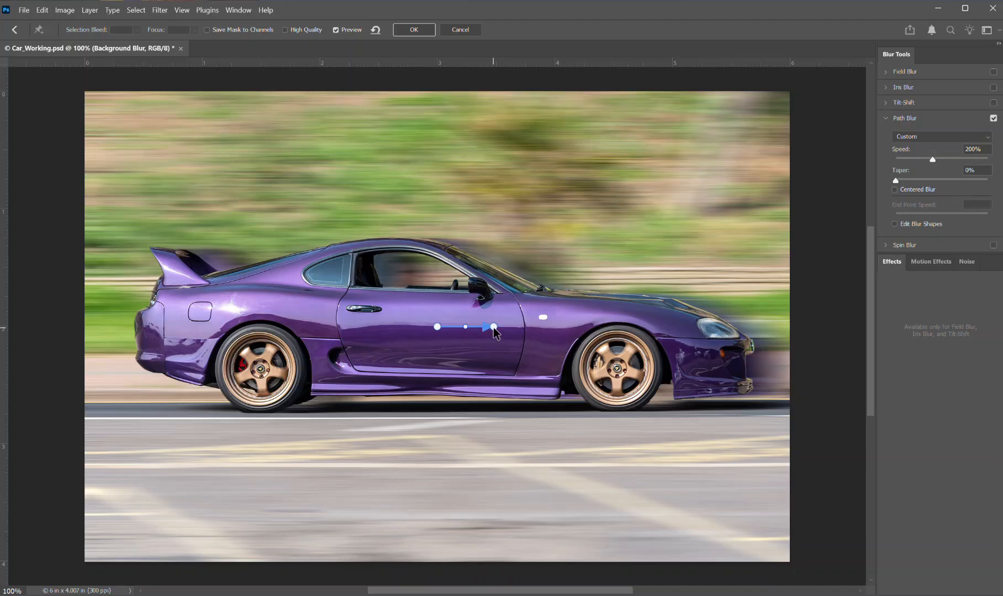
drag(494, 326, 383, 326)
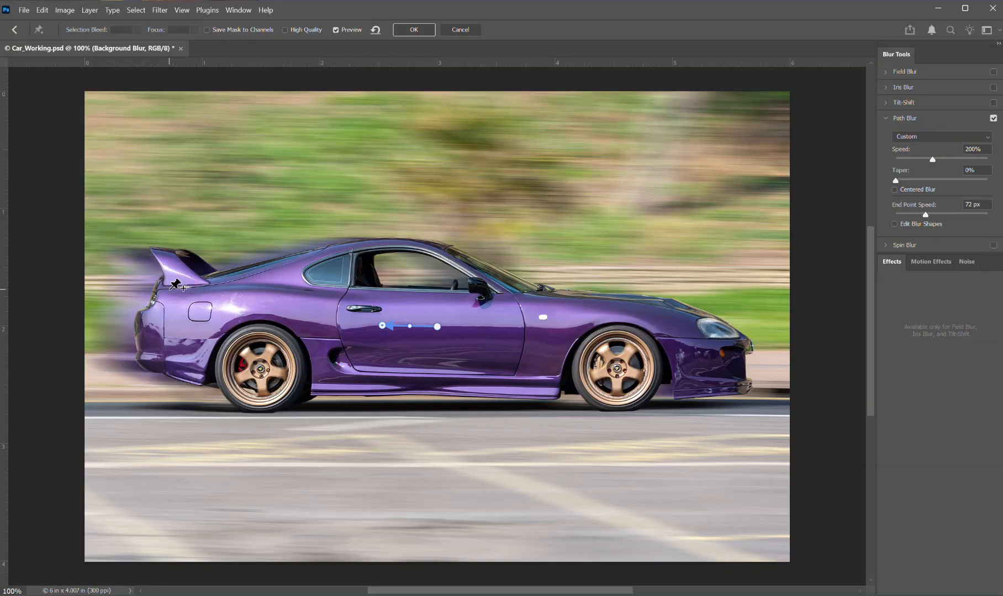
click(427, 30)
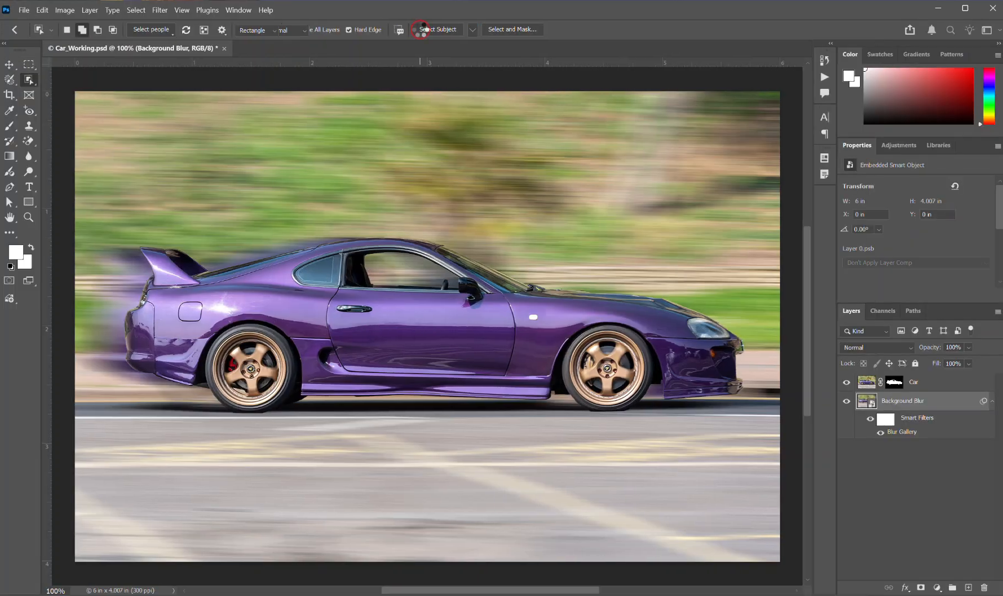
click(422, 29)
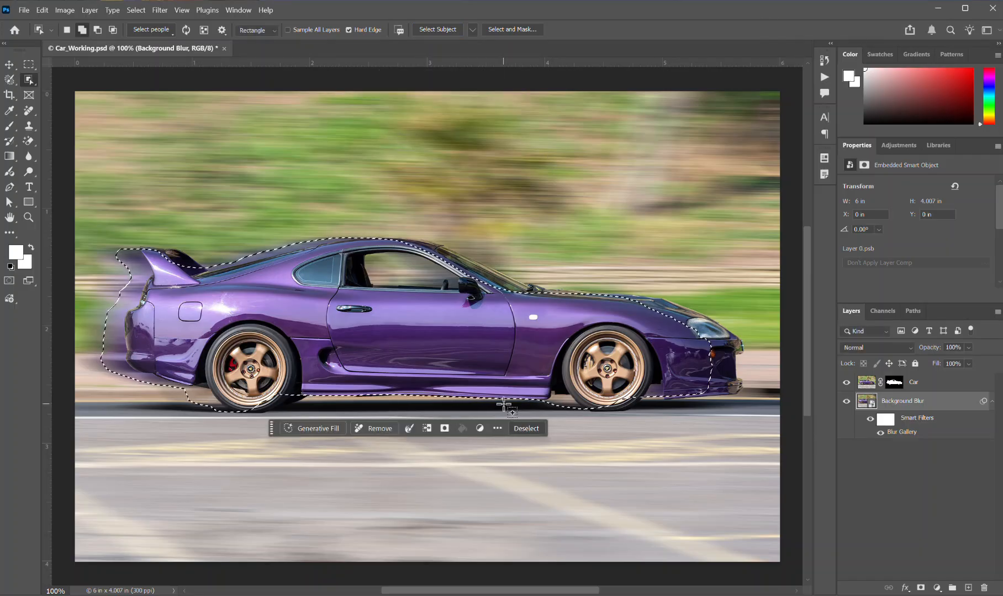
click(527, 428)
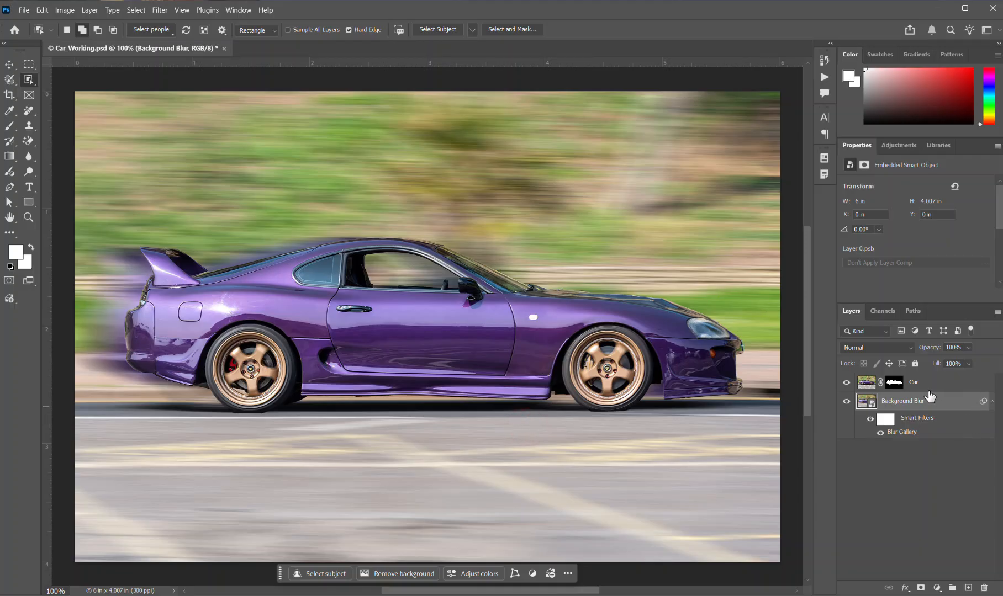
- Target the Car layer's mask and activate the brush for adding to the mask
click(896, 386)
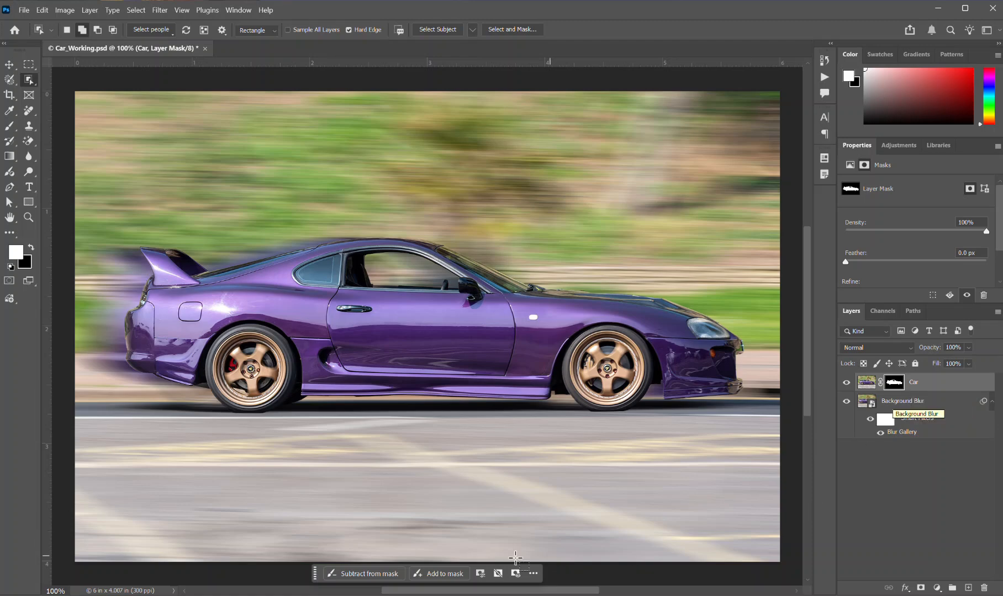
click(444, 578)
mouse_move(381, 268)
mouse_down()
mouse_move(376, 282)
mouse_move(392, 265)
mouse_move(385, 273)
mouse_up()
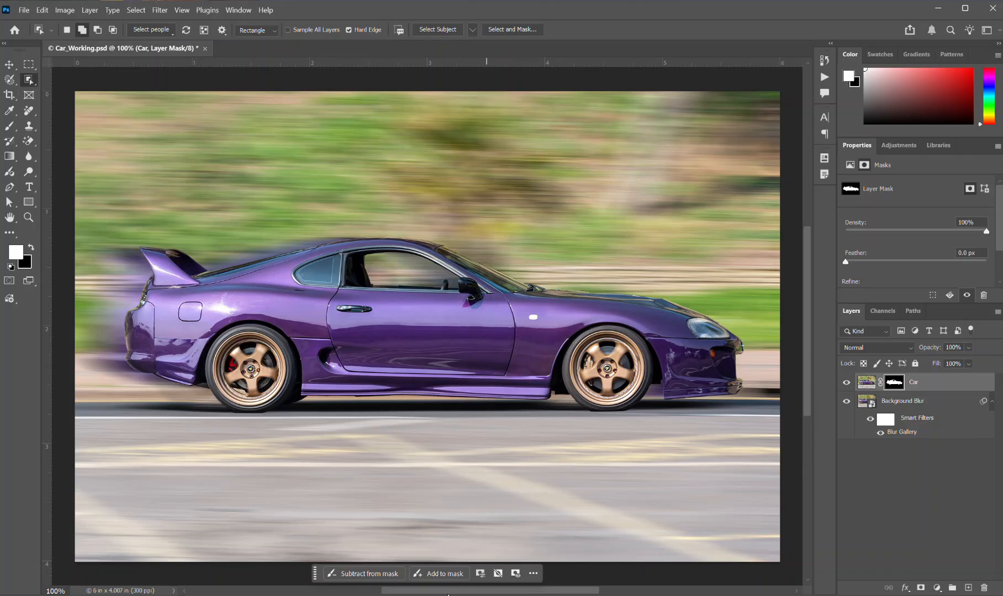
click(449, 573)
click(449, 574)
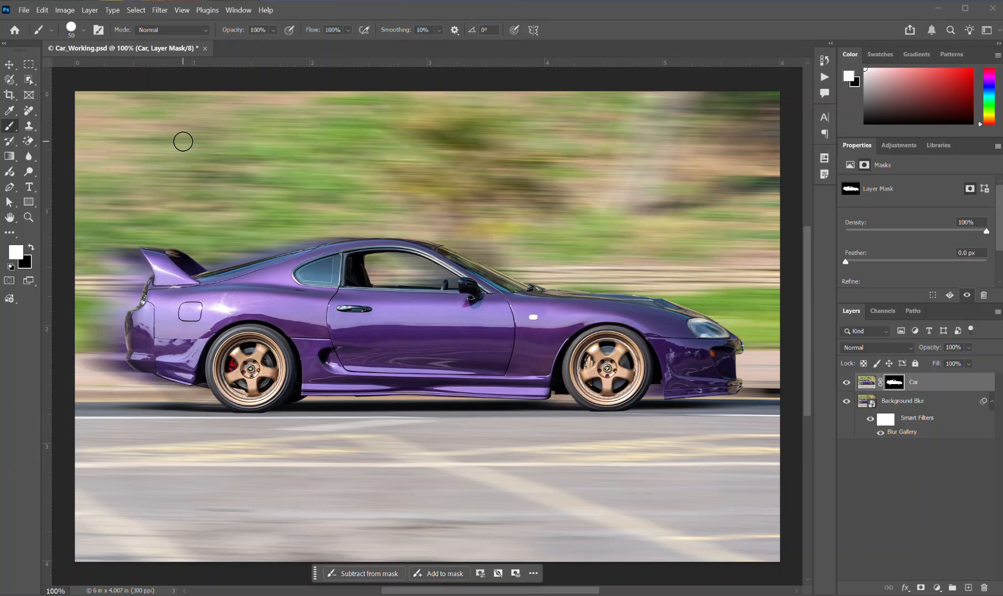
- Paint the driver in the car window back into the Car mask with a 30 px brush of reduced hardness
click(85, 30)
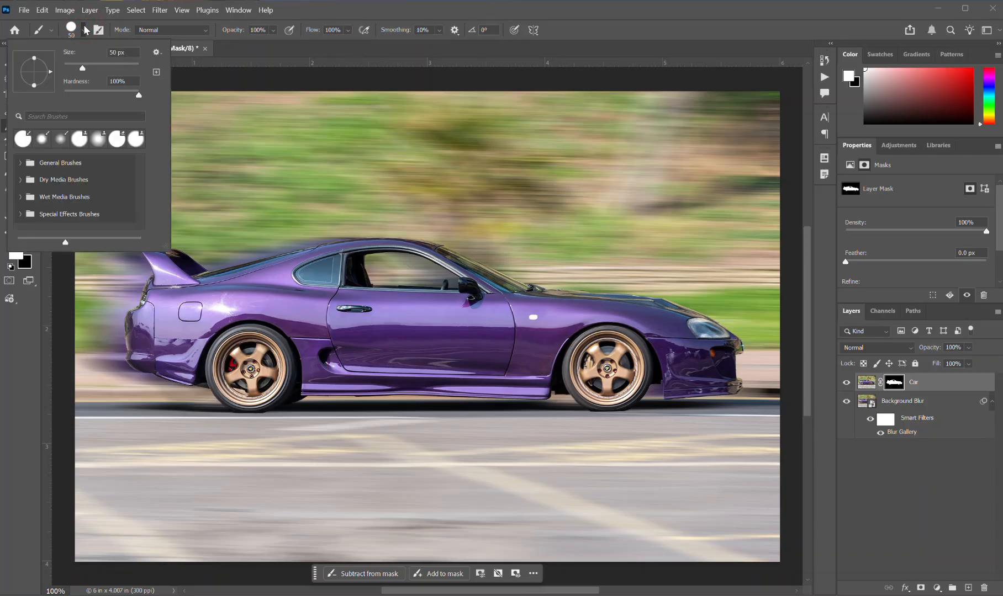
click(117, 52)
text(30)
click(119, 81)
text(5)
key(Return)
text(0)
key(Return)
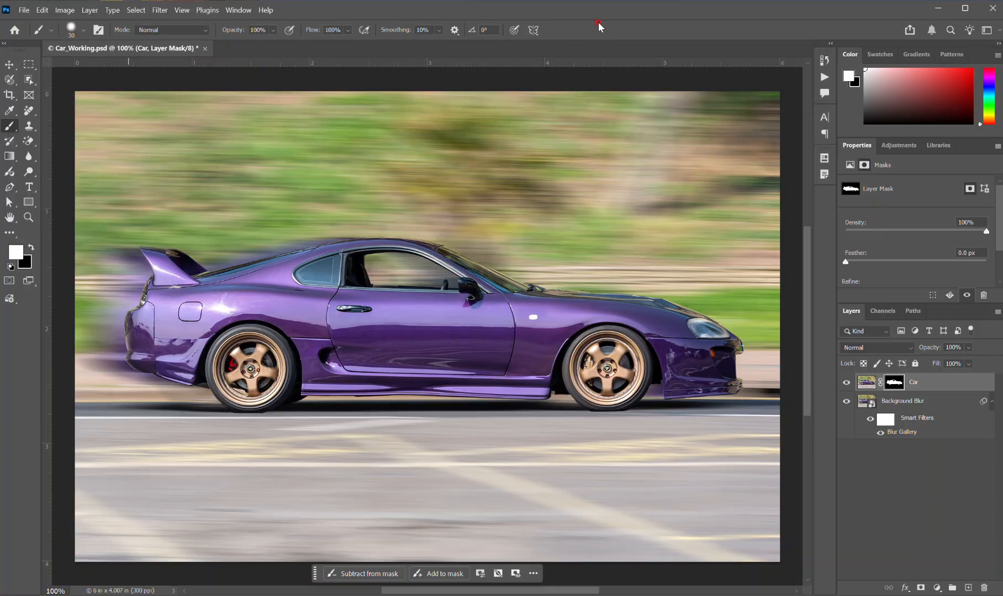
mouse_move(380, 269)
mouse_down()
mouse_move(388, 279)
mouse_move(378, 280)
mouse_move(389, 280)
mouse_move(373, 273)
mouse_move(384, 264)
mouse_move(394, 283)
mouse_move(386, 266)
mouse_move(375, 278)
mouse_up()
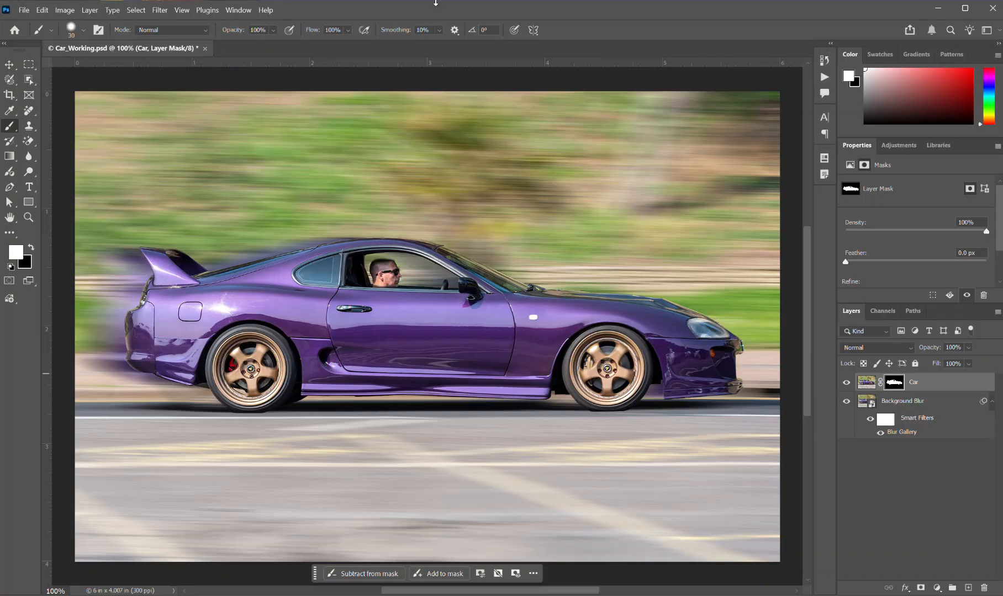
- Save Car_Working.psd and close it
click(24, 10)
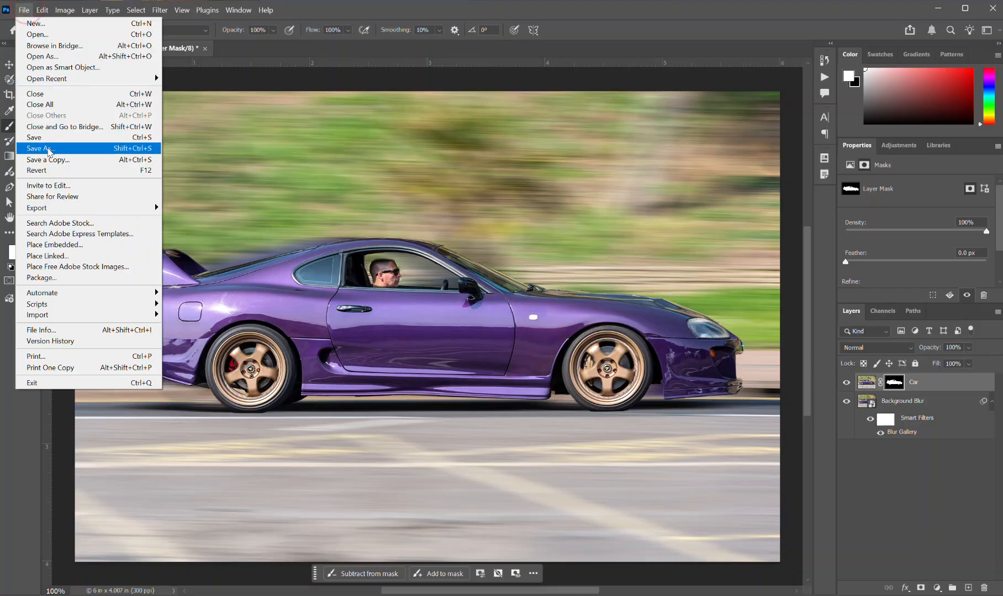
click(49, 141)
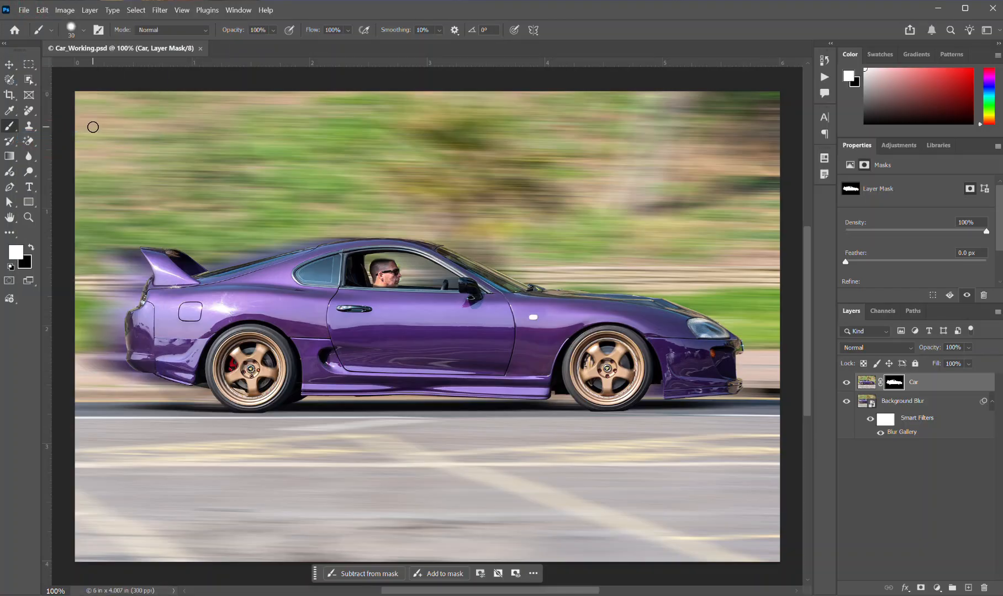
click(199, 49)
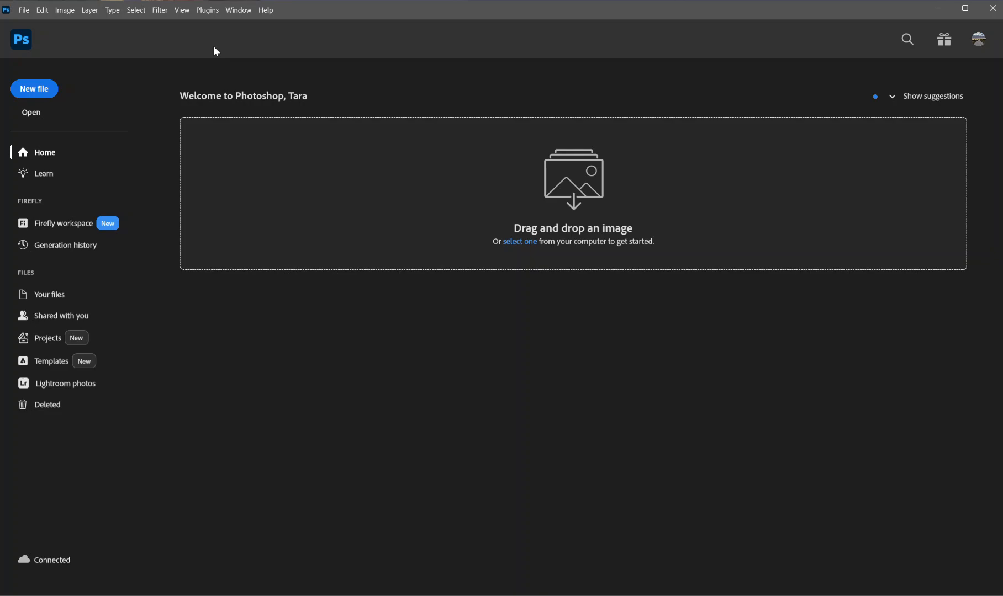
- Start a Photomerge with Perspective layout, enabling Vignette Removal, Geometric Distortion Correction and Content Aware Fill Transparent Areas
click(24, 11)
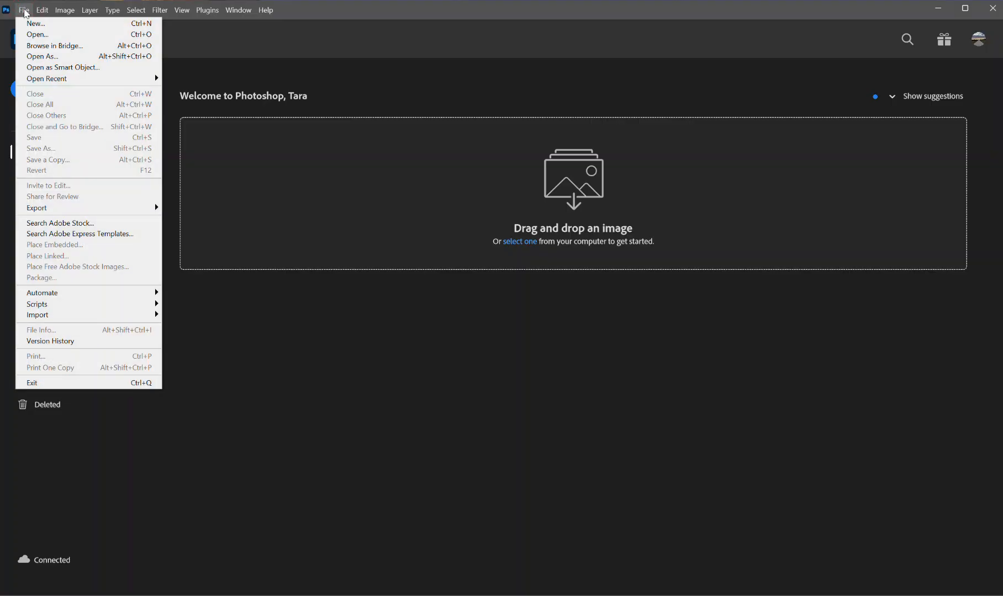
mouse_move(113, 296)
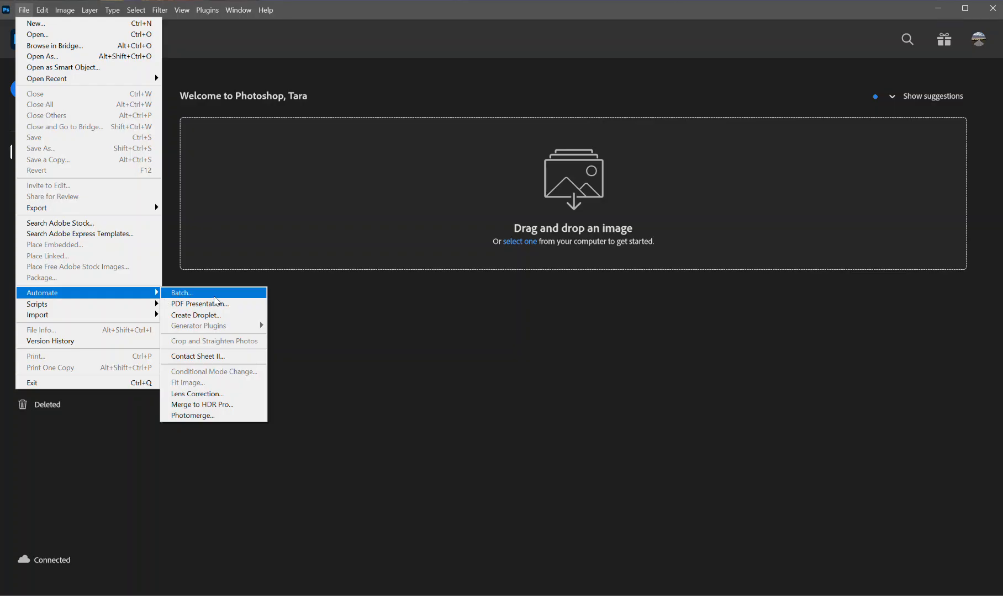
click(211, 418)
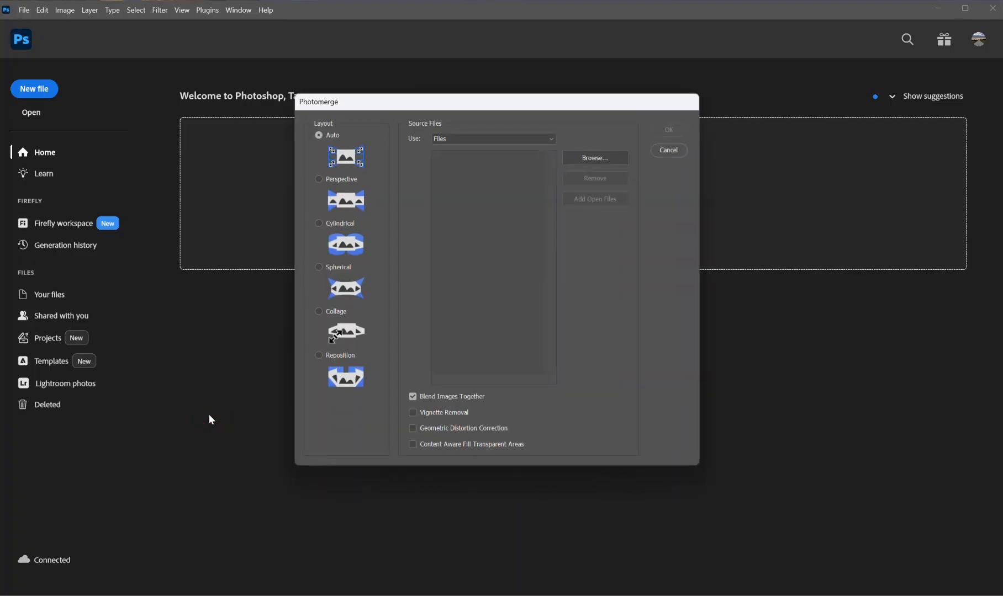
click(320, 181)
click(413, 429)
click(413, 413)
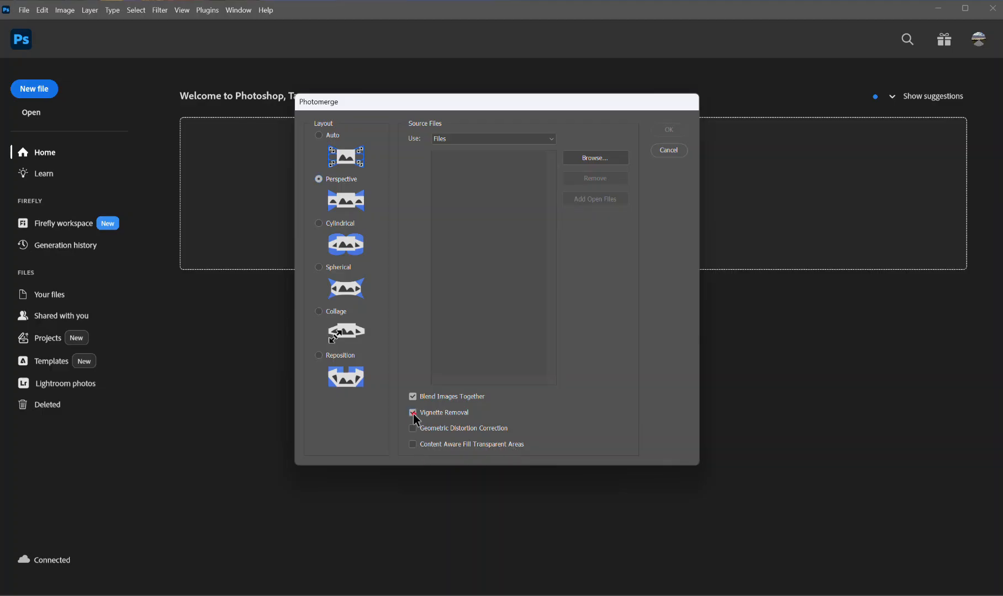
click(413, 444)
- Add skyline1 through skyline4 from the Lesson05 Files for Panorama folder as the Photomerge source files
click(609, 163)
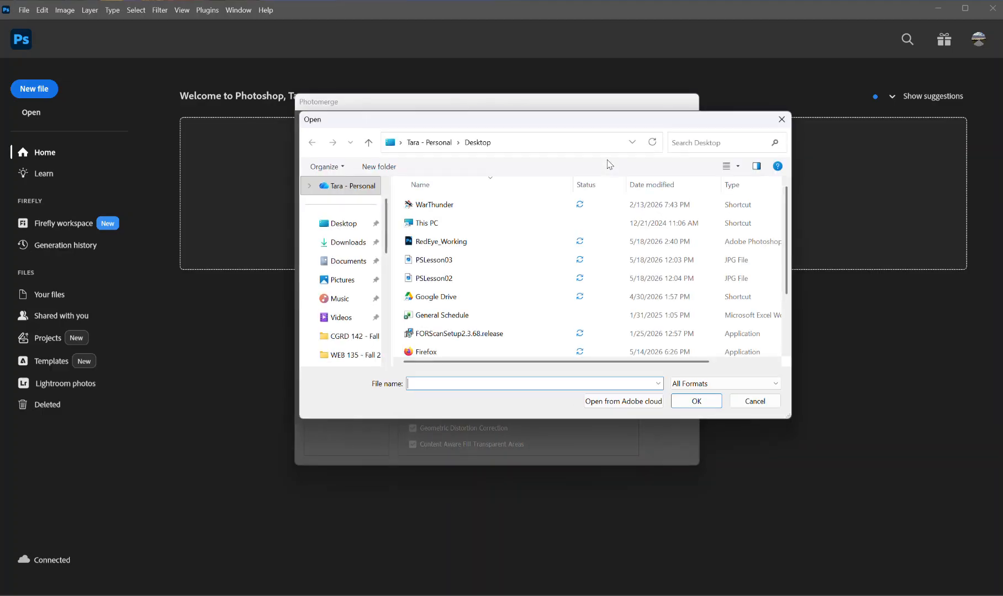
scroll(380, 310, down, 3)
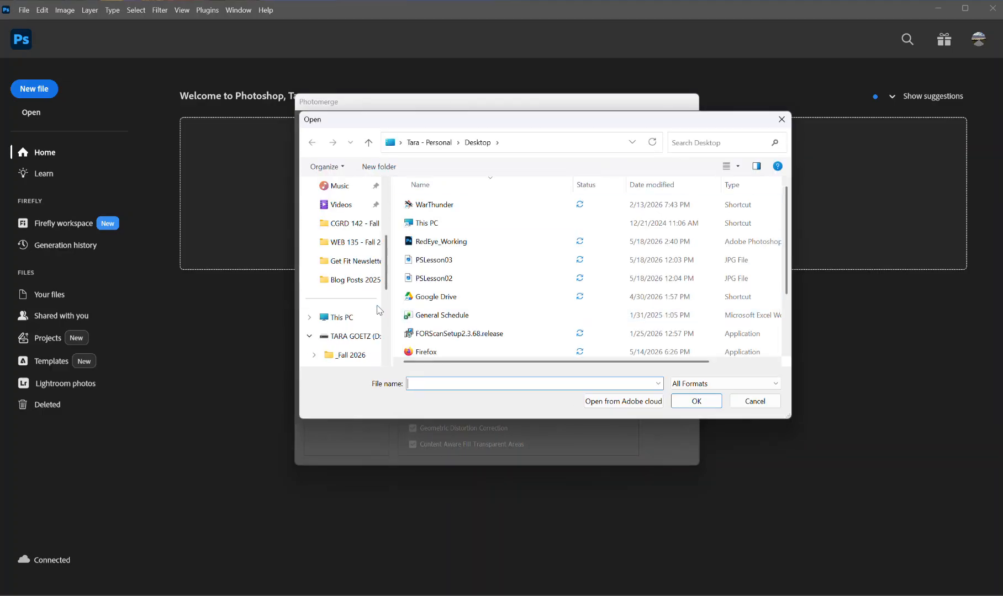
scroll(379, 310, down, 1)
click(360, 299)
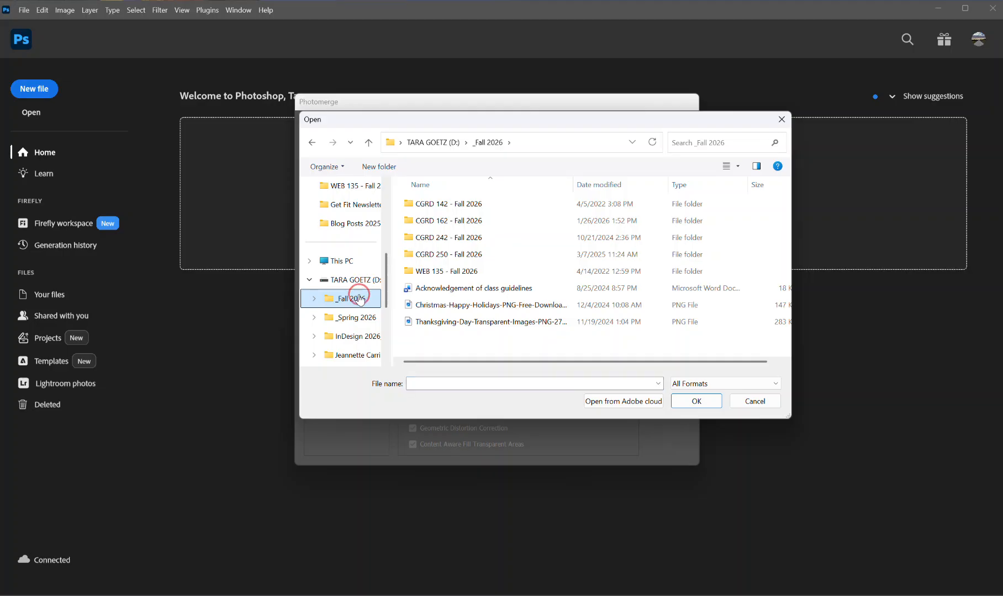
click(447, 205)
double_click(447, 205)
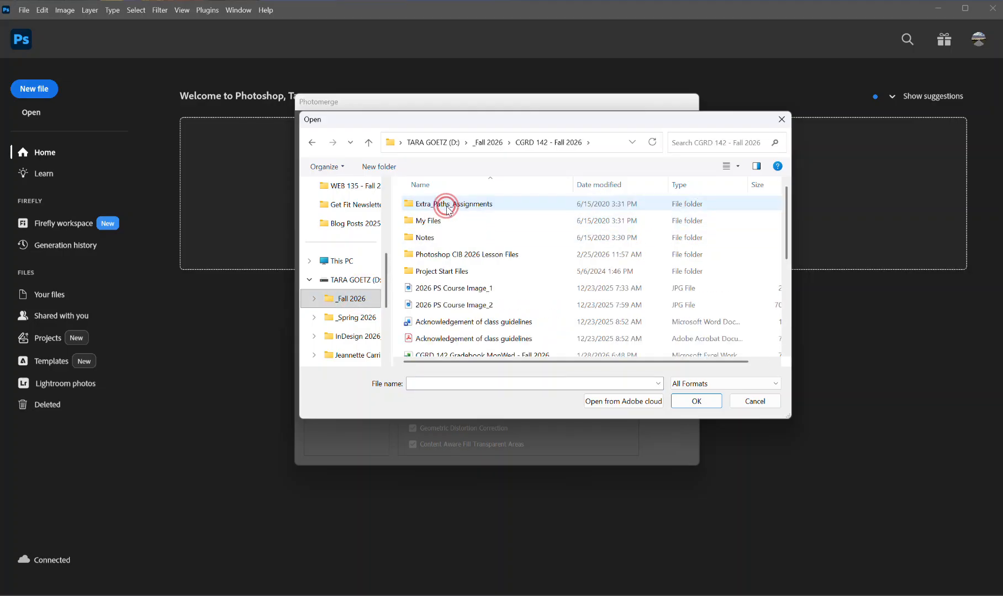
double_click(452, 255)
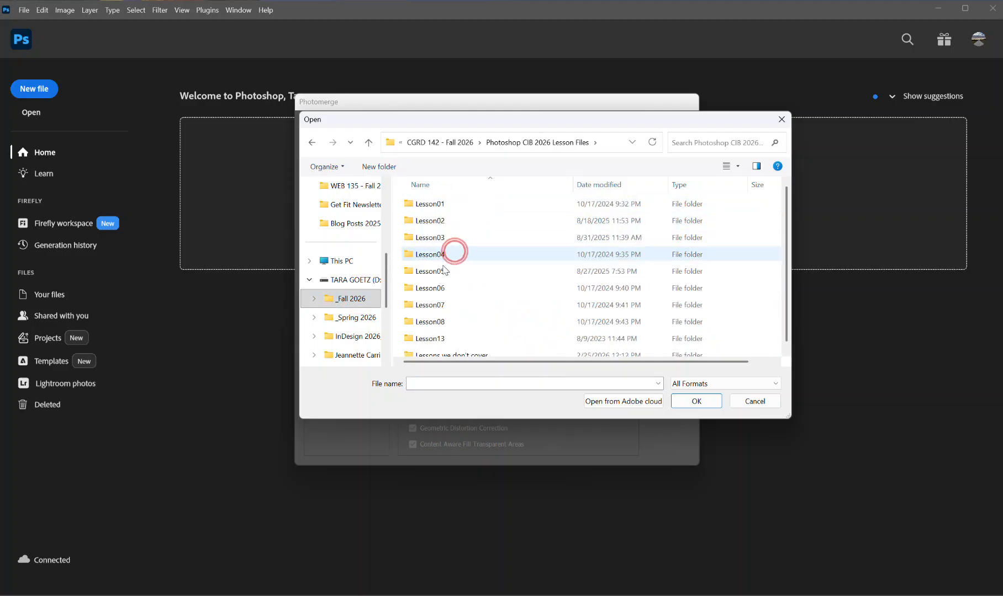
double_click(433, 272)
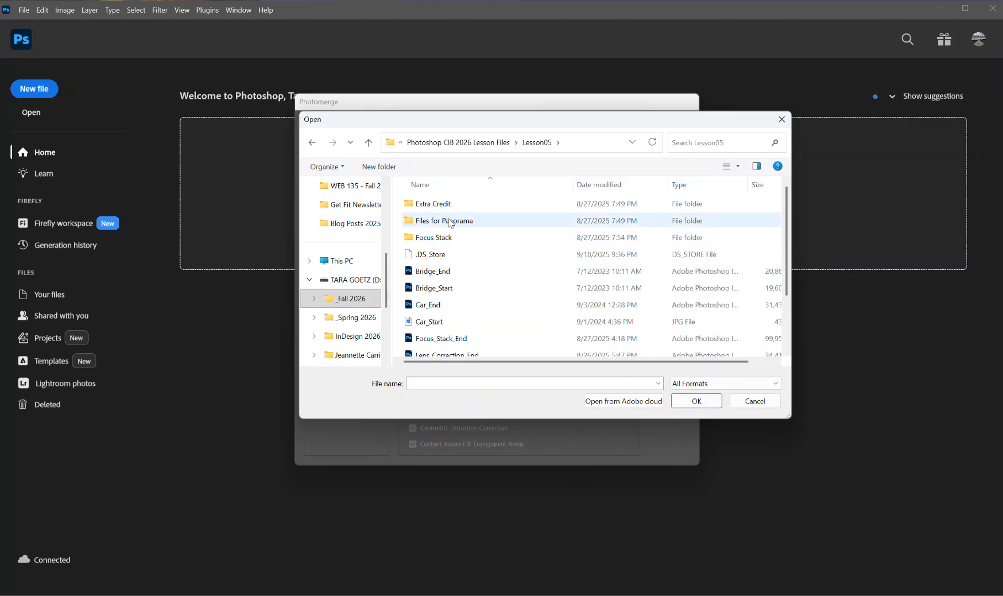
double_click(450, 223)
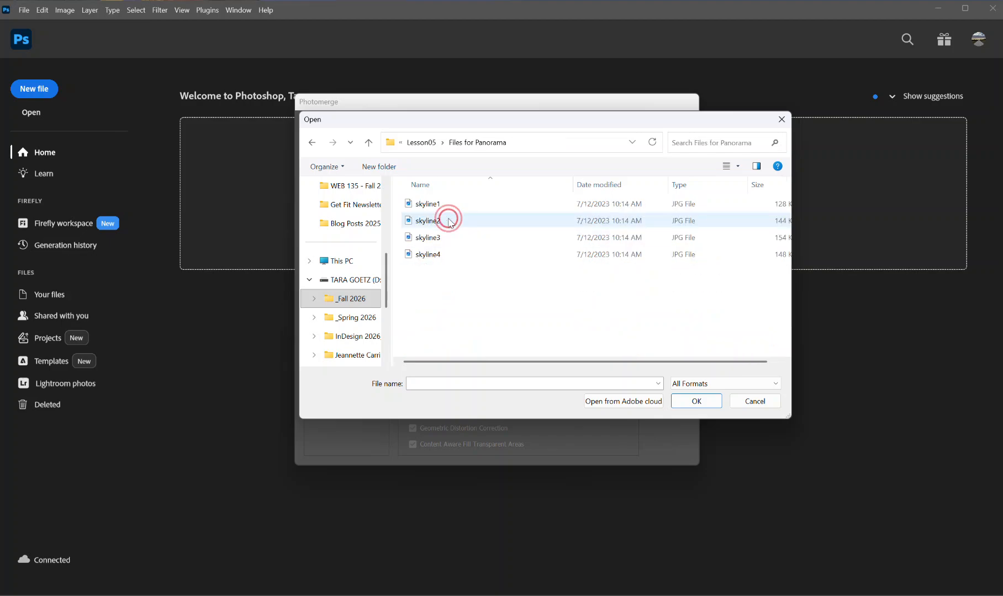
click(434, 204)
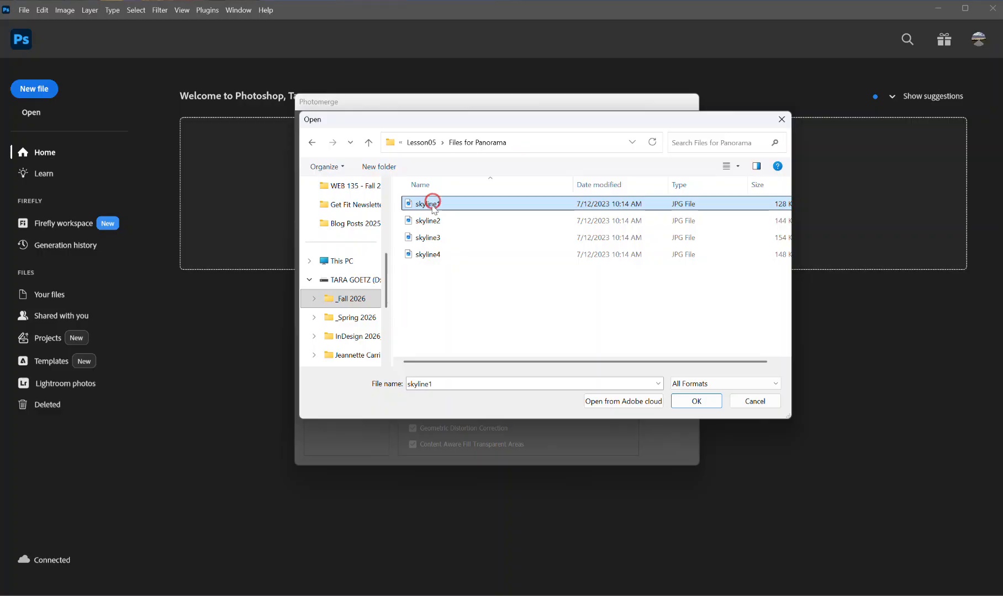
shift+click(436, 258)
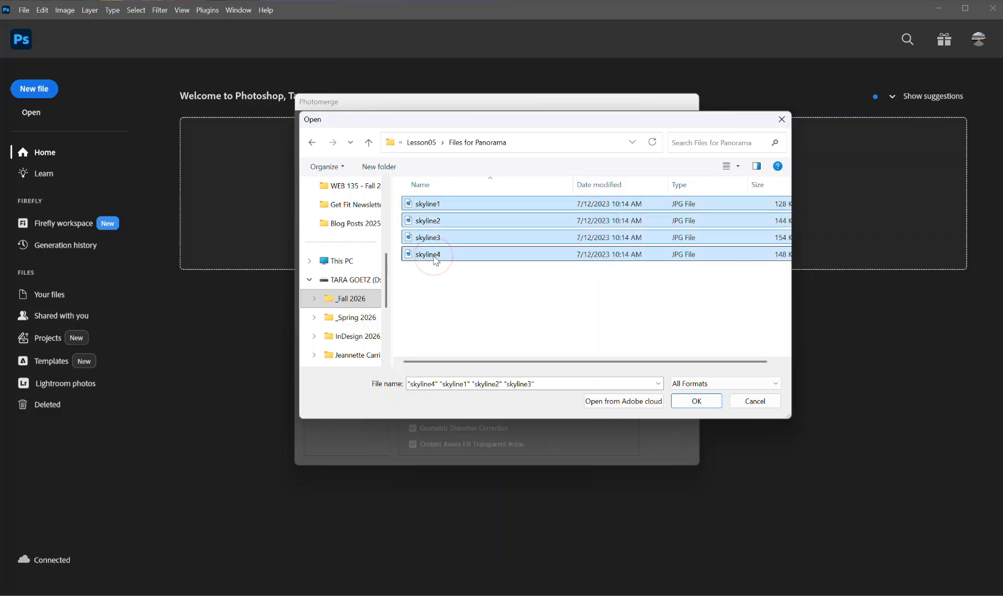
click(690, 405)
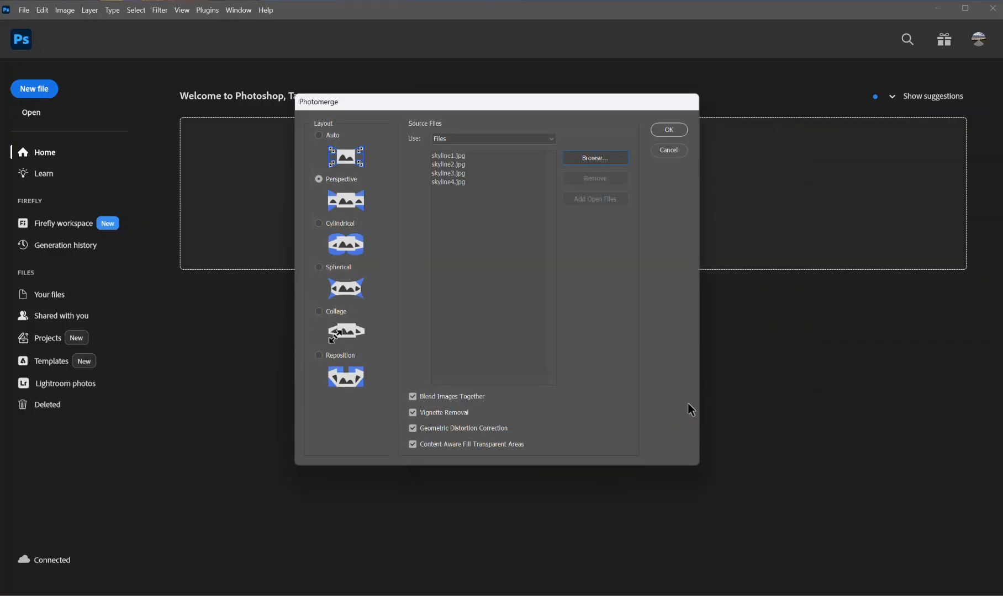
- Merge the four skyline images into a panorama and clear the remaining selection
click(667, 135)
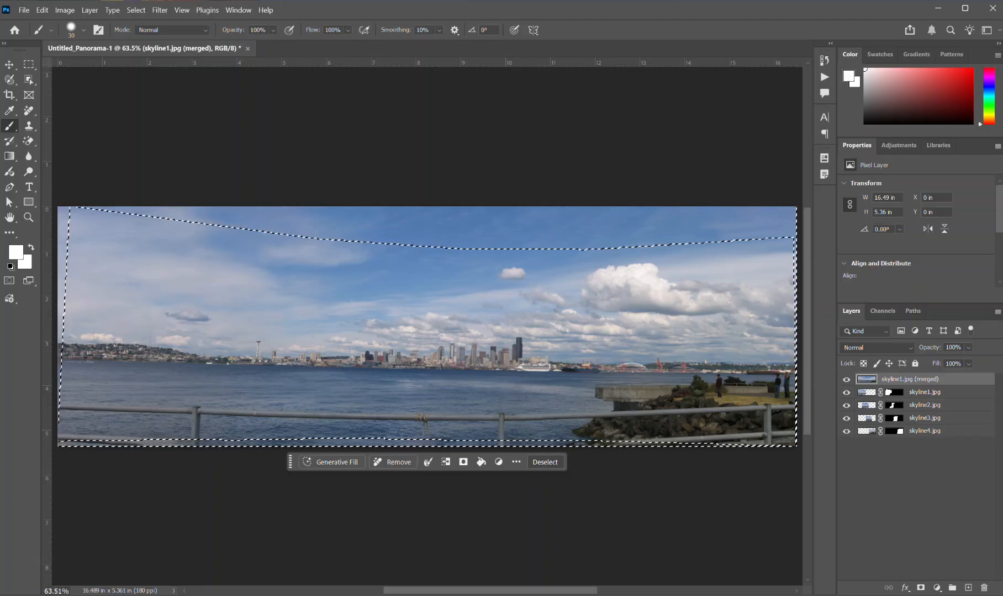
key(ctrl+d)
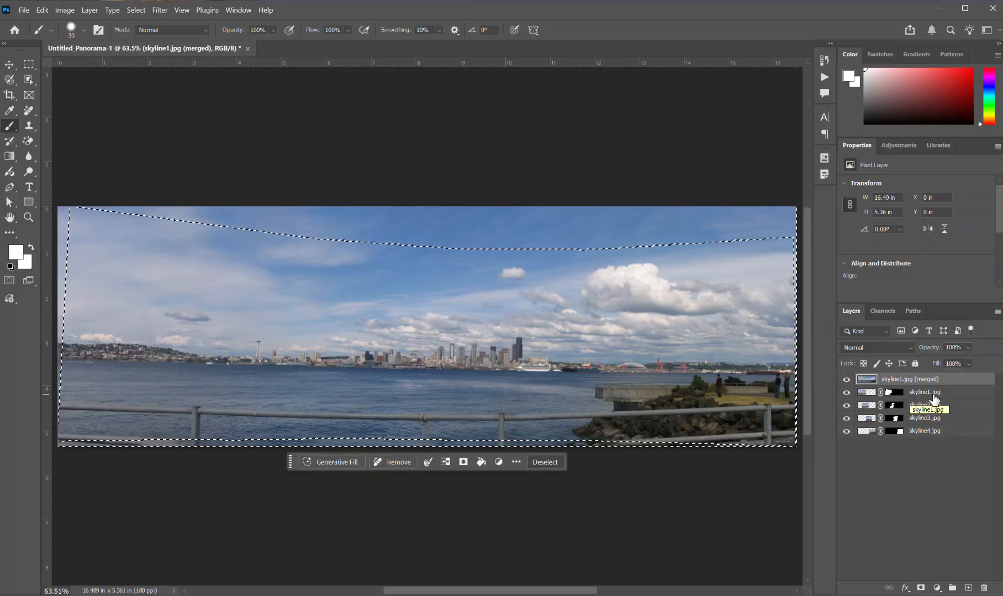
click(549, 463)
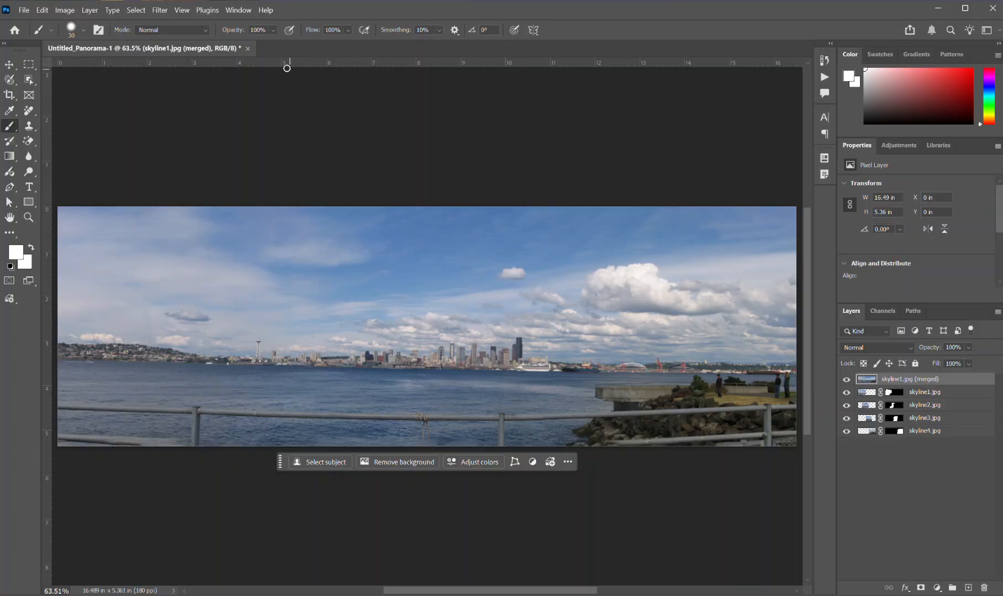
- Flatten the merged panorama into a single background and add a Levels adjustment layer above it
click(89, 10)
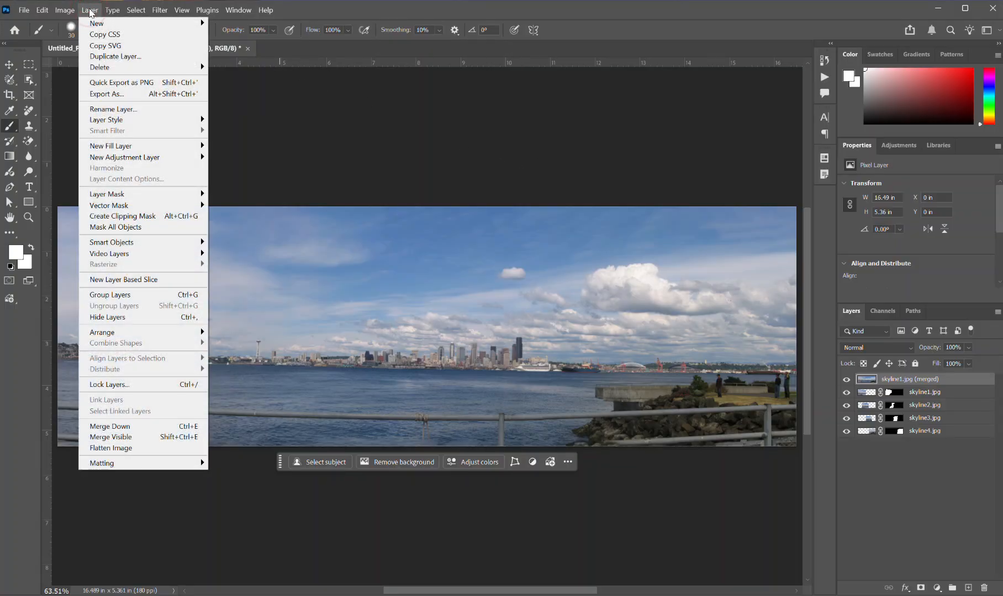
click(111, 450)
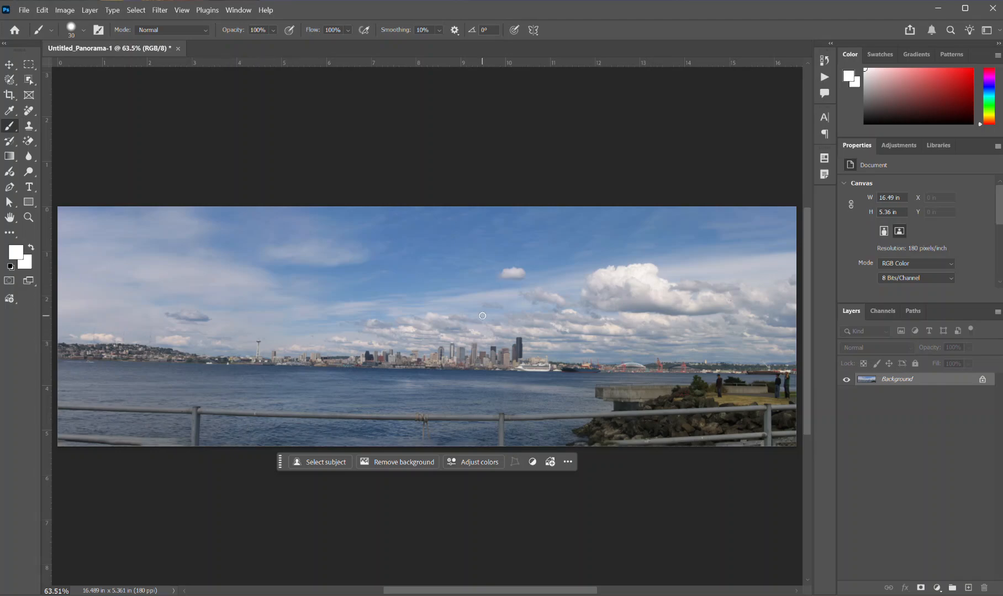
click(906, 151)
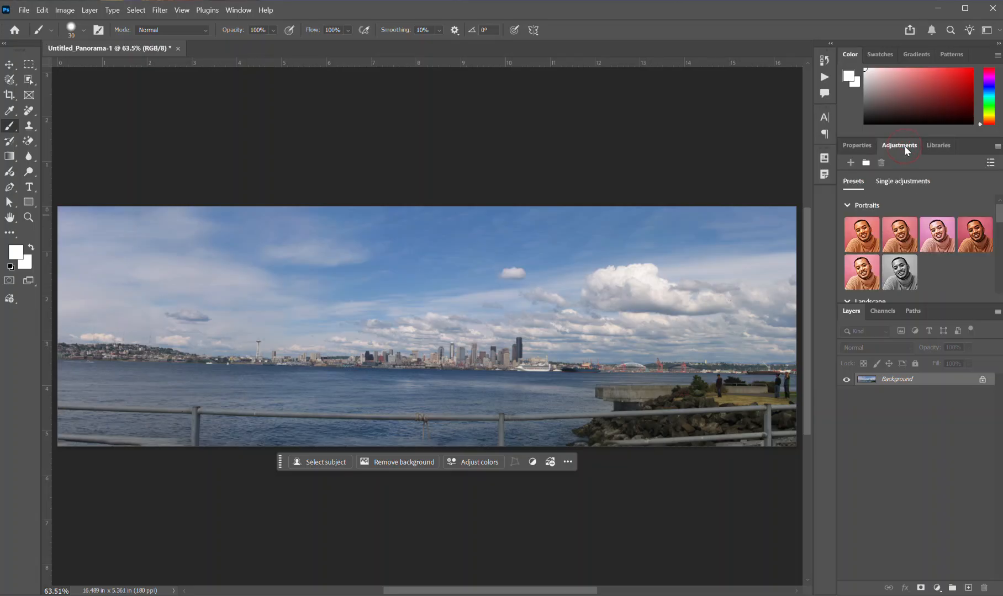
click(909, 182)
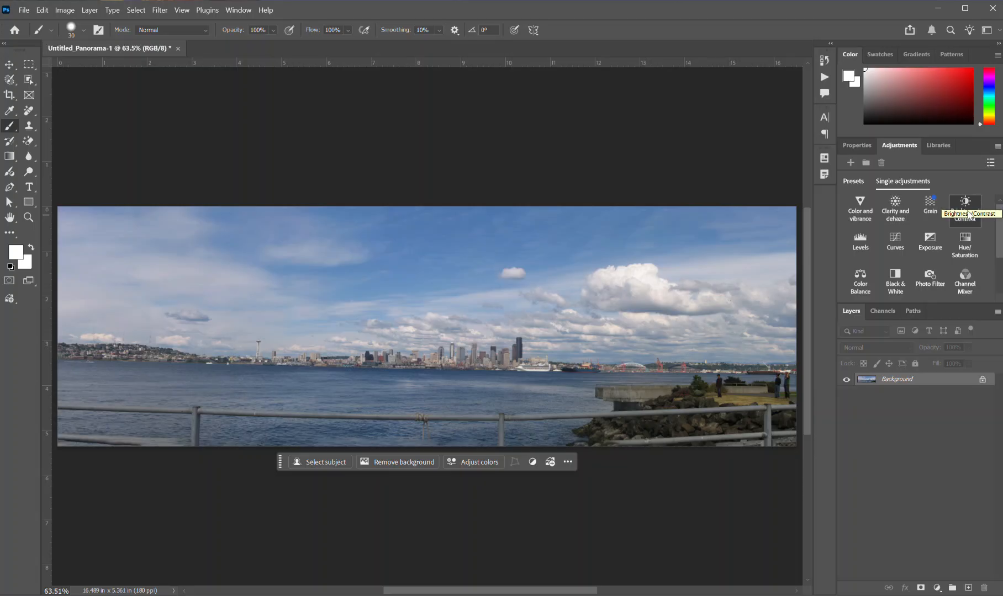
click(860, 246)
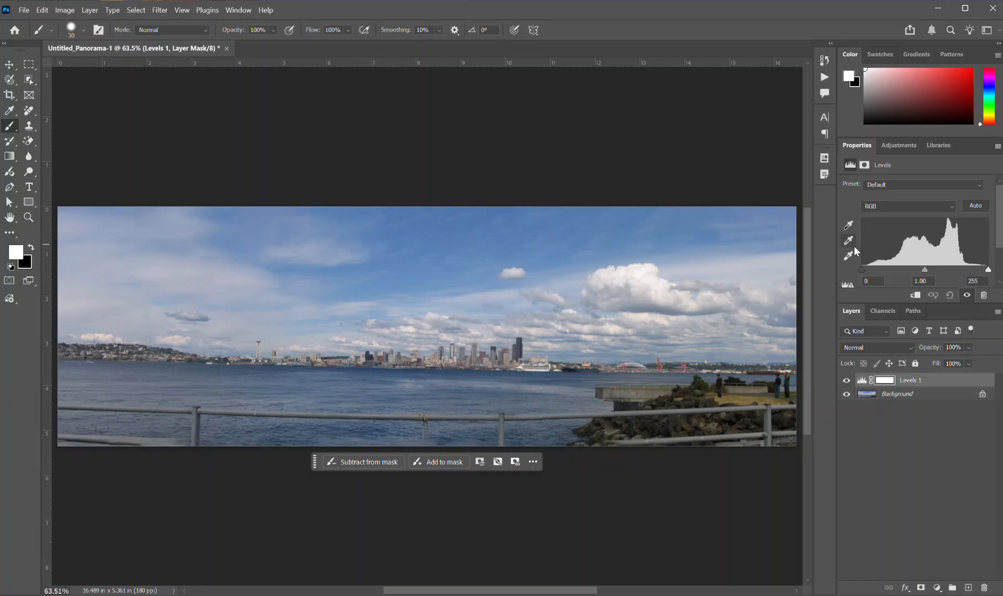
- Set the Levels white point by sampling different cloud areas, finishing on the small isolated cloud near the middle of the sky
click(849, 258)
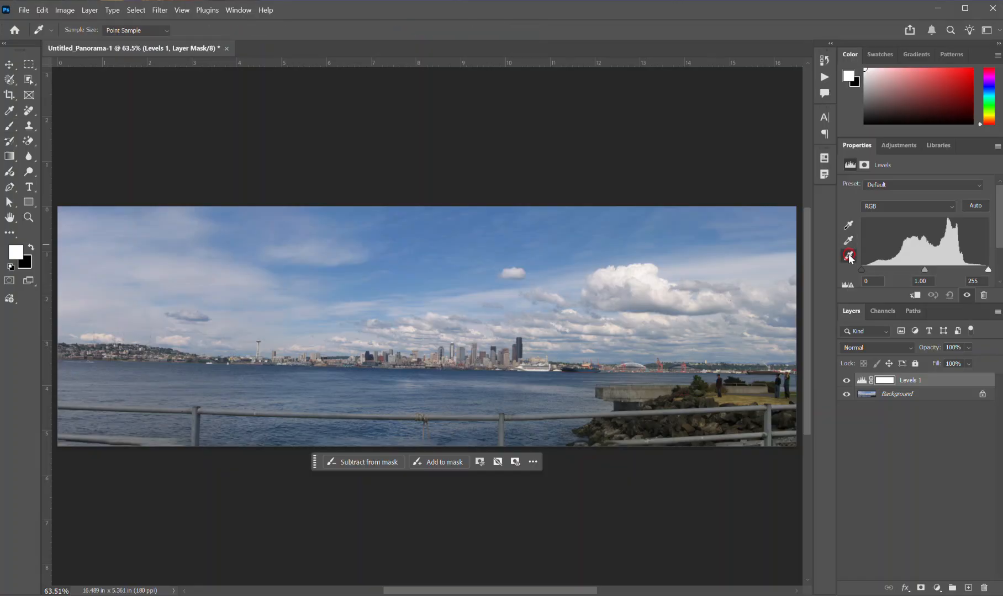
click(640, 274)
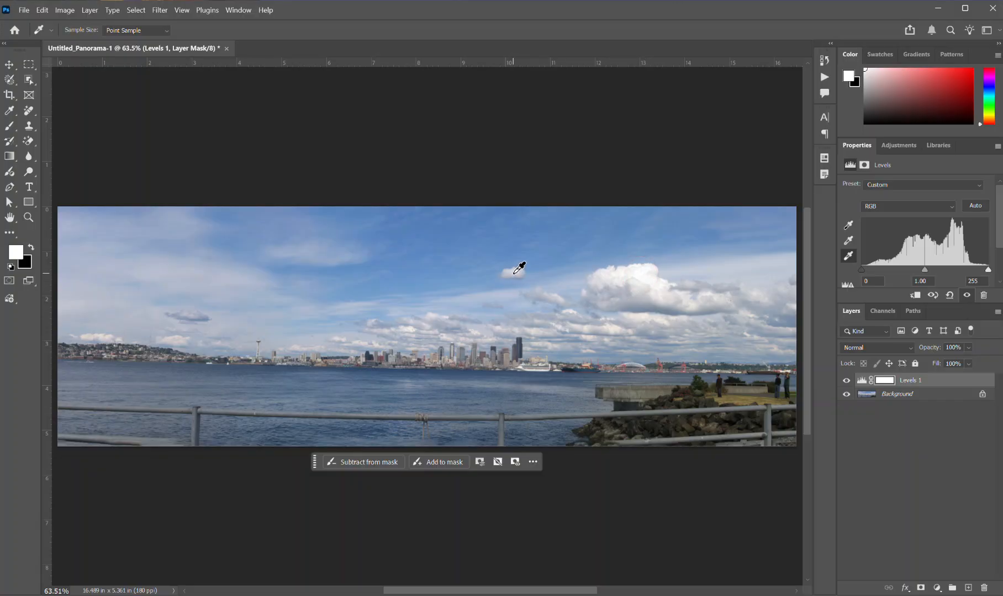
click(515, 274)
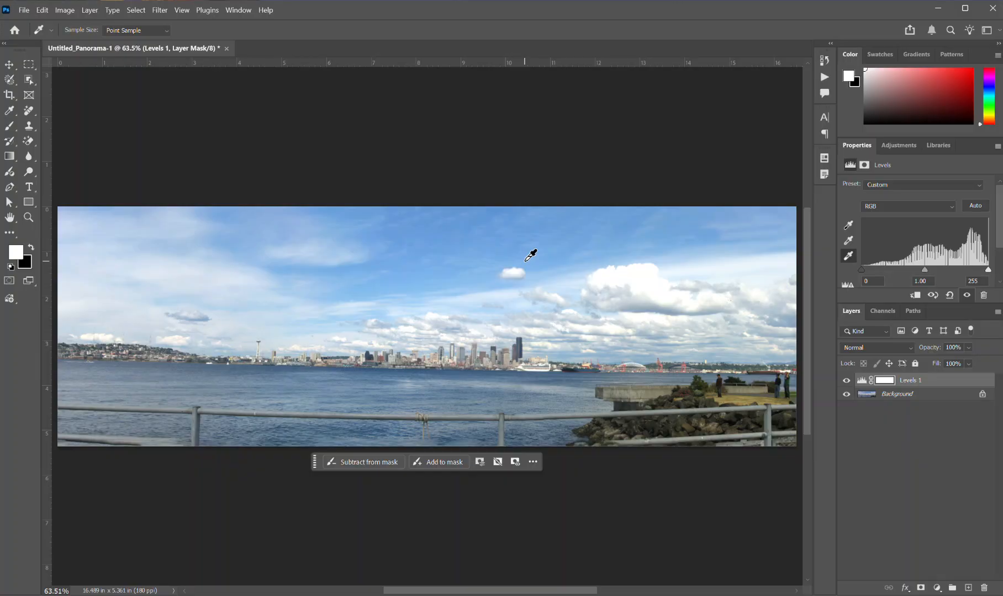
click(540, 332)
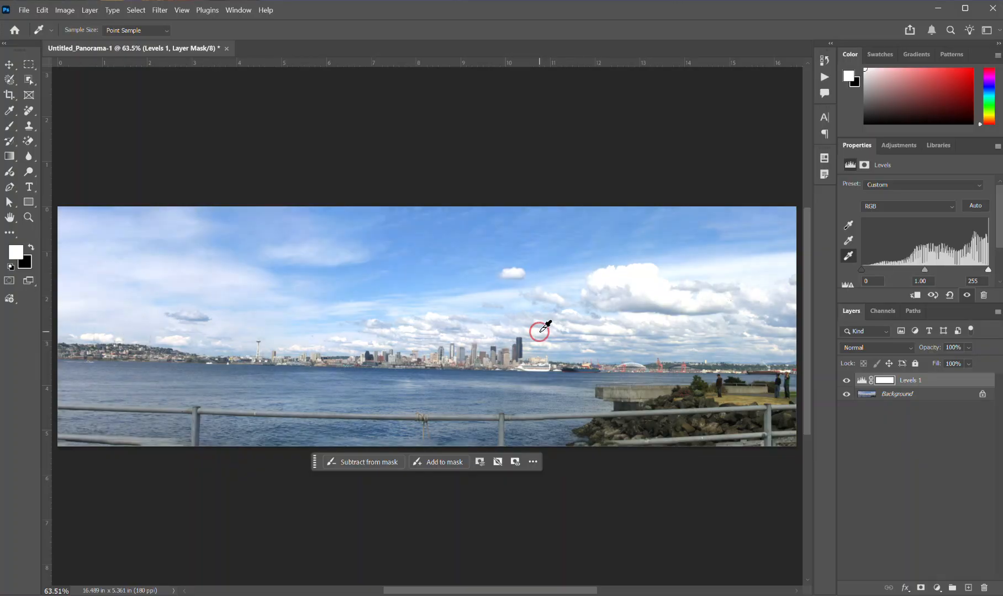
click(638, 290)
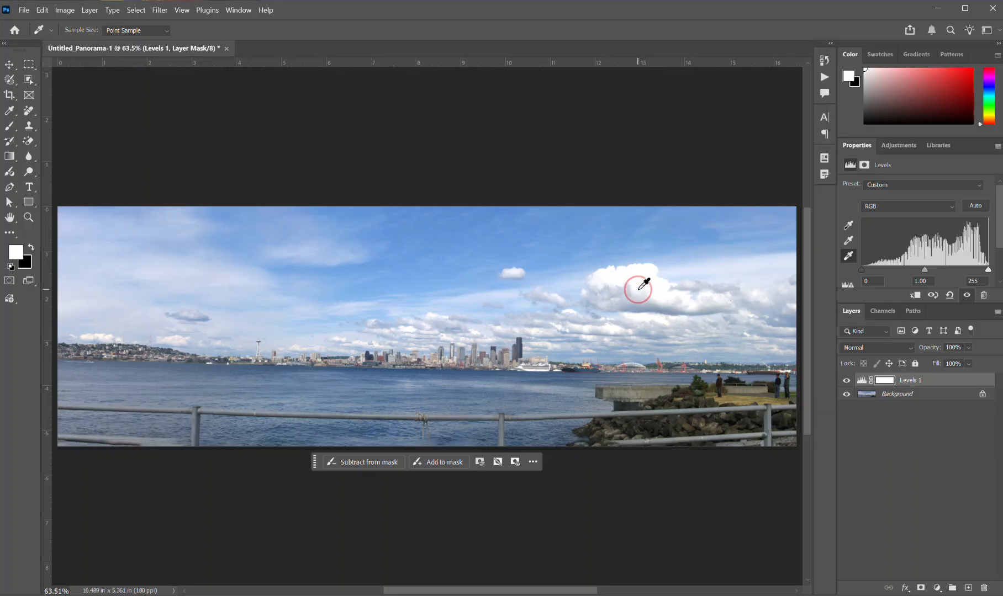
click(519, 266)
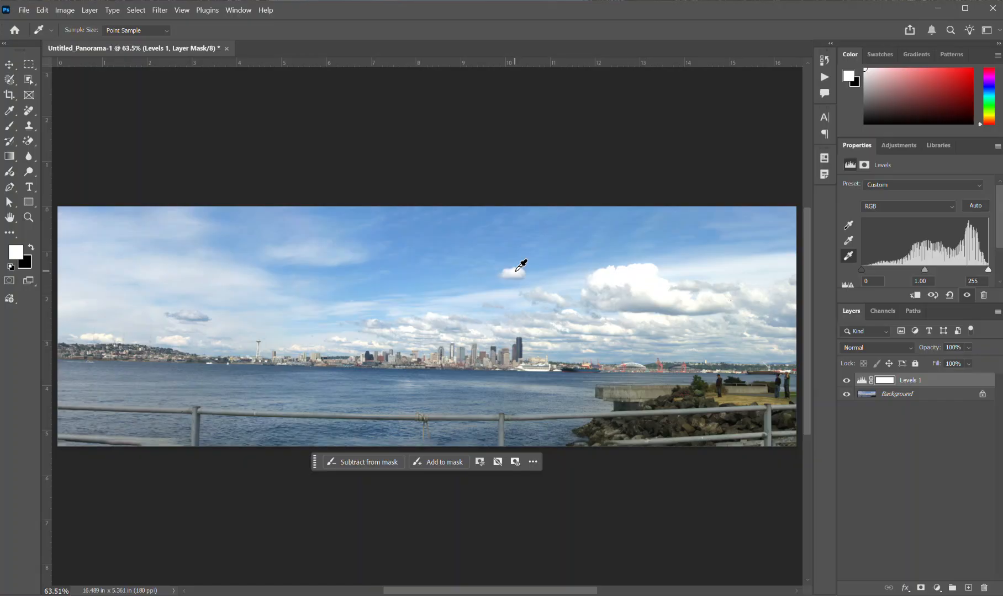
- Save the panorama to the Desktop as Skyline_Working in Photoshop format and close it
click(26, 10)
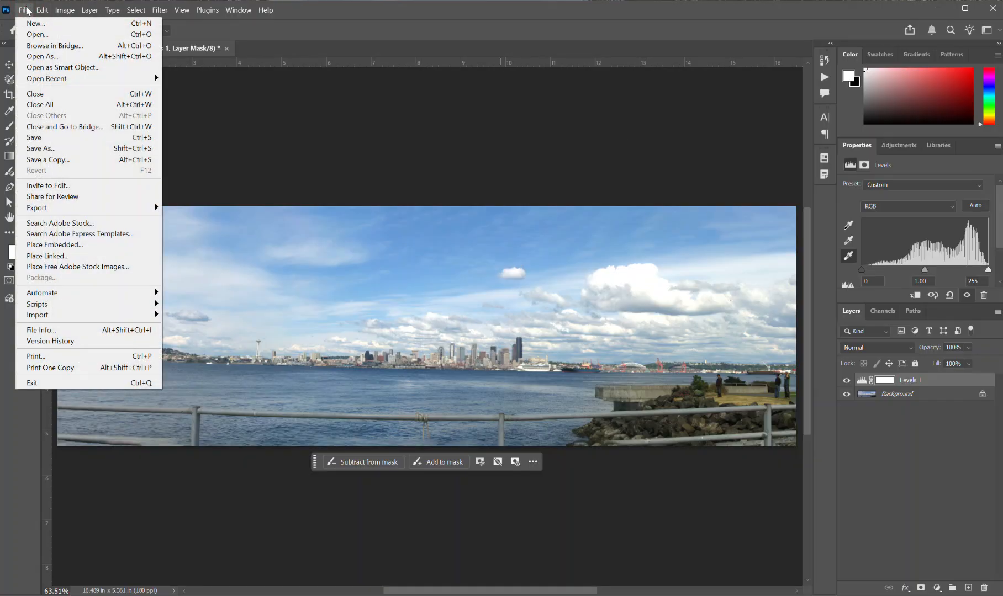
click(51, 136)
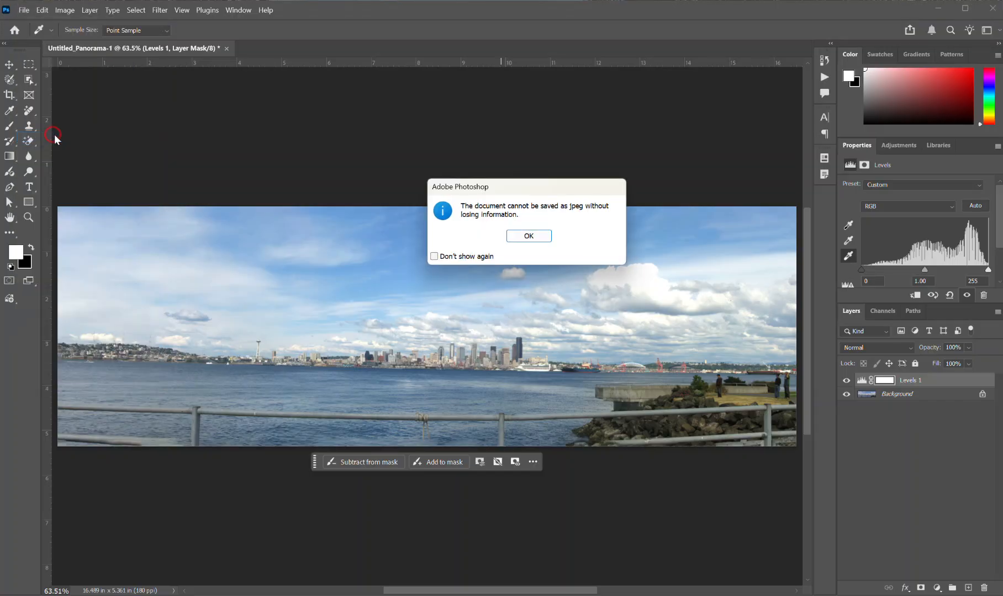
click(529, 236)
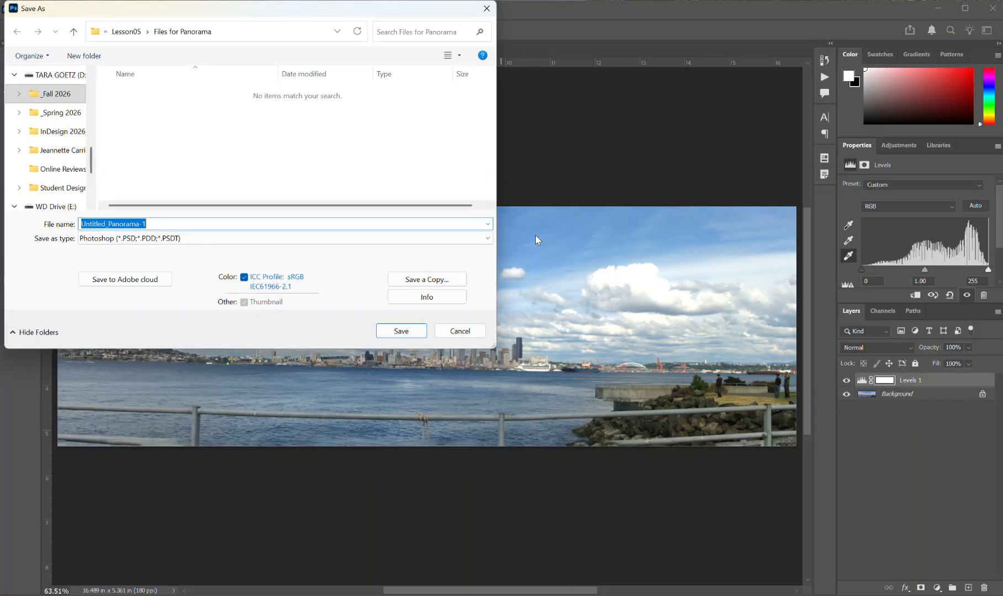
scroll(79, 120, up, 5)
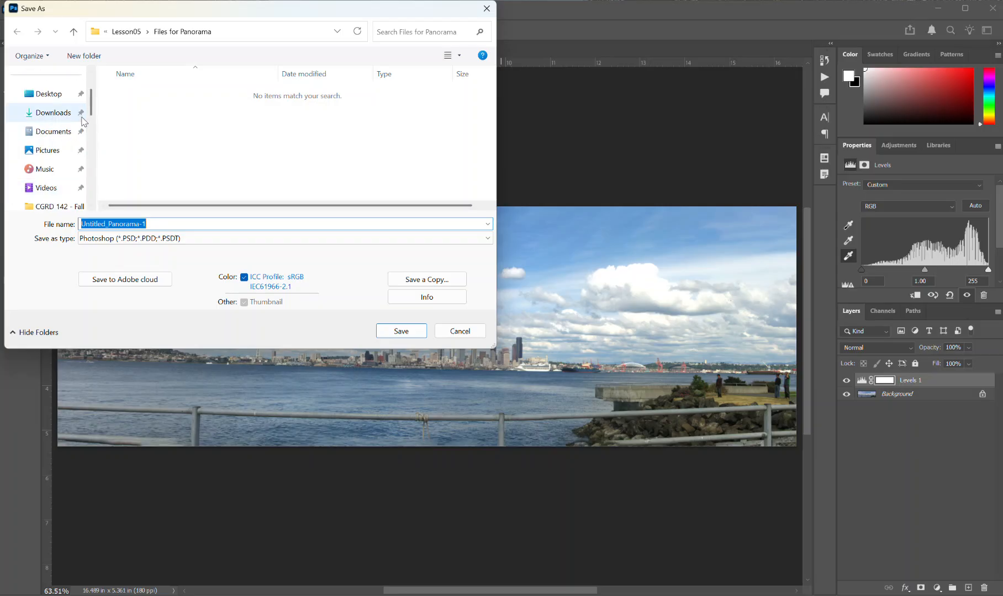
click(54, 94)
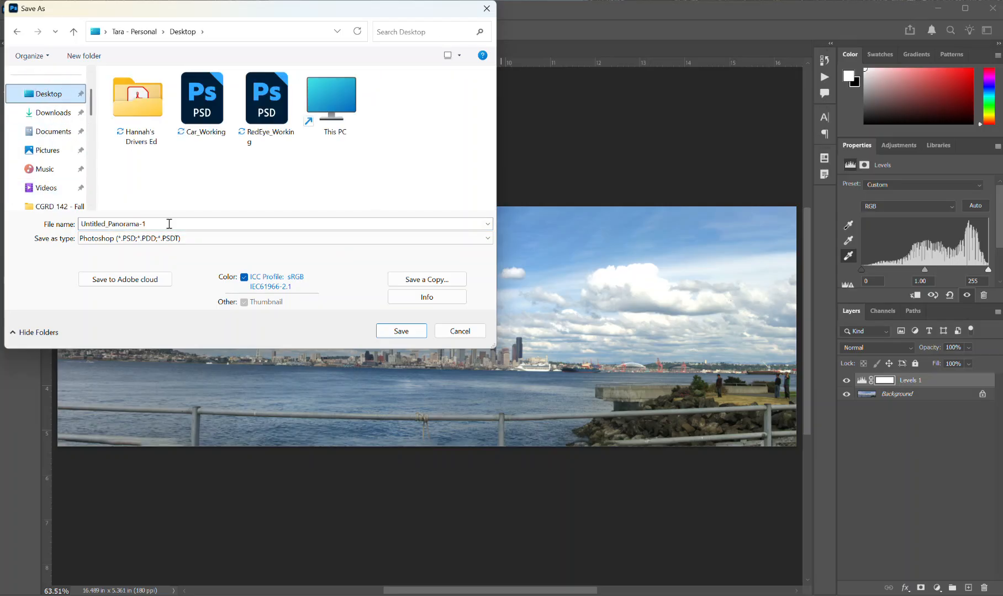
click(168, 223)
text(Sk)
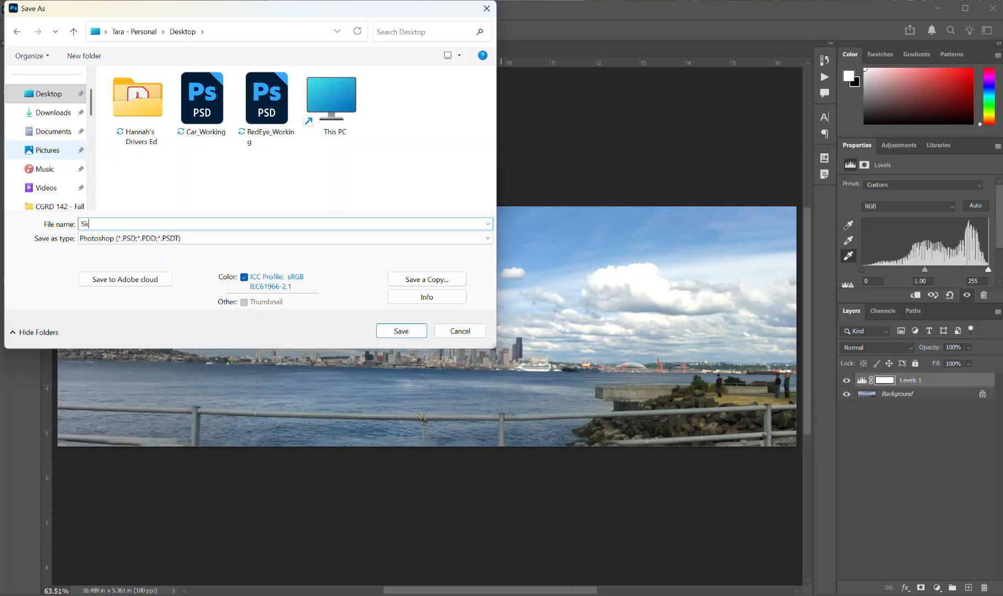
text(yline_Working)
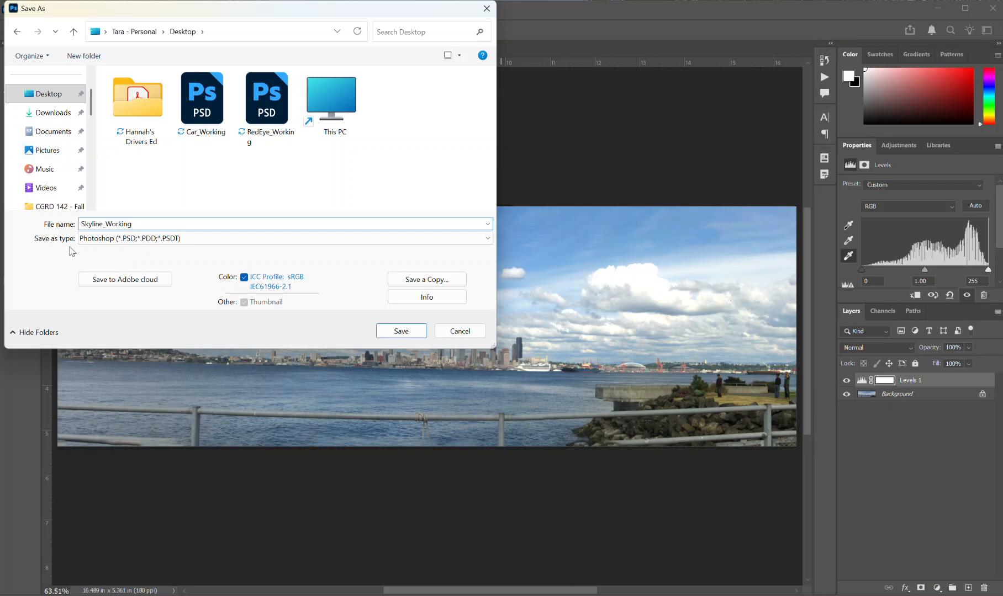
click(401, 330)
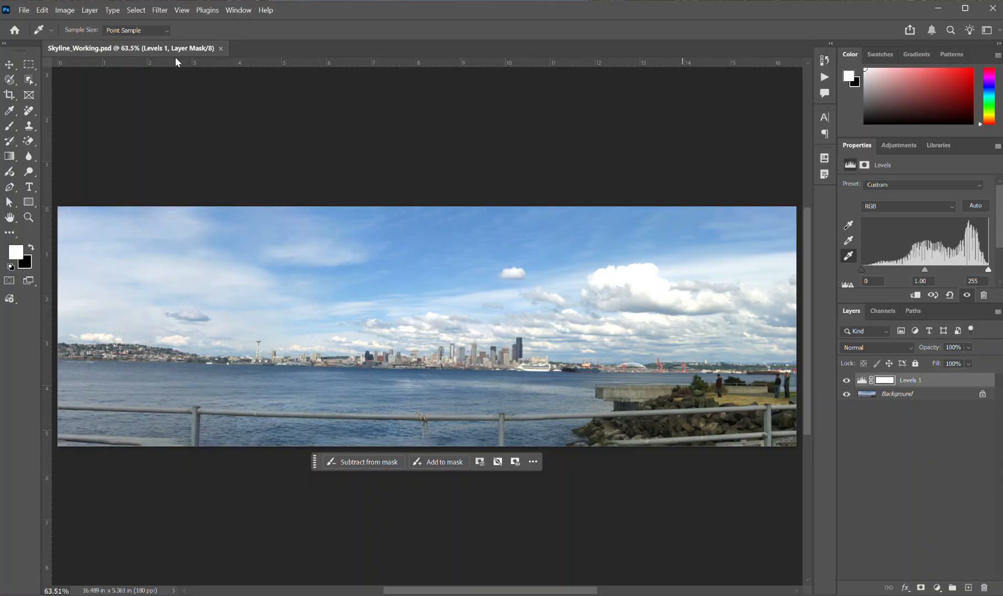
click(221, 49)
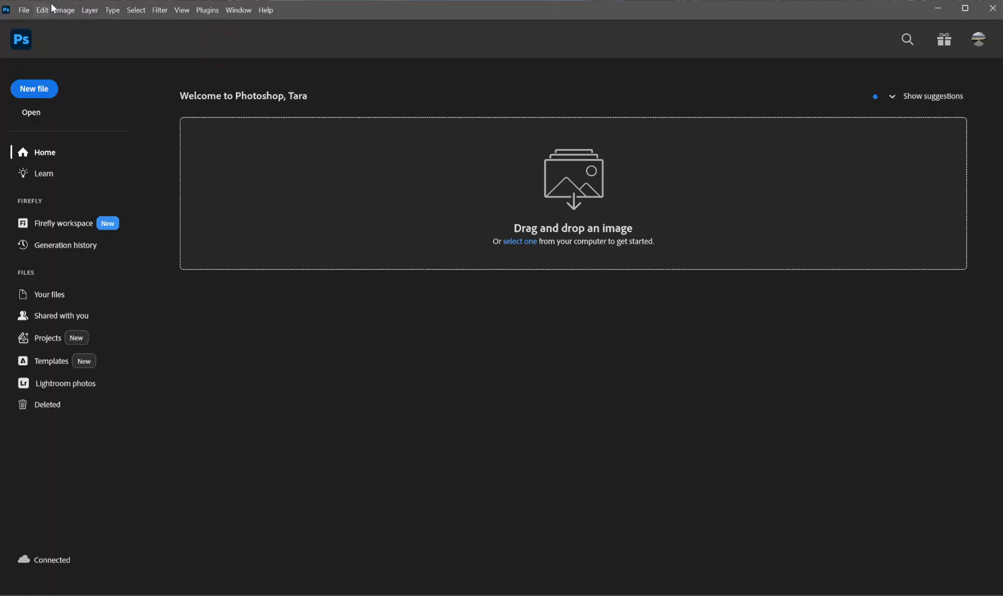
- Open Lens_Correction_Start from the Lesson05 folder of the Photoshop CIB 2026 Lesson Files
click(26, 11)
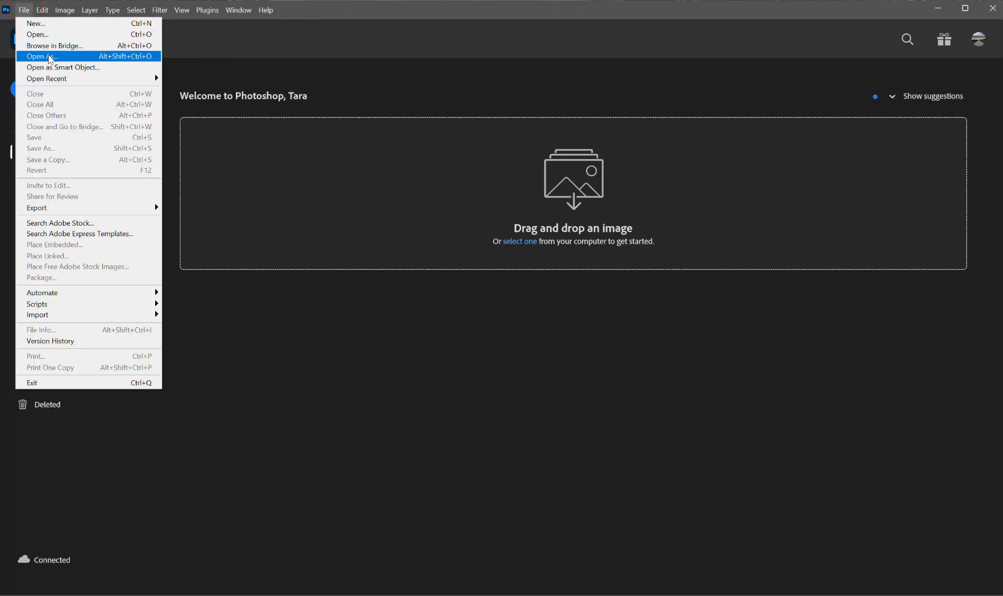
click(63, 36)
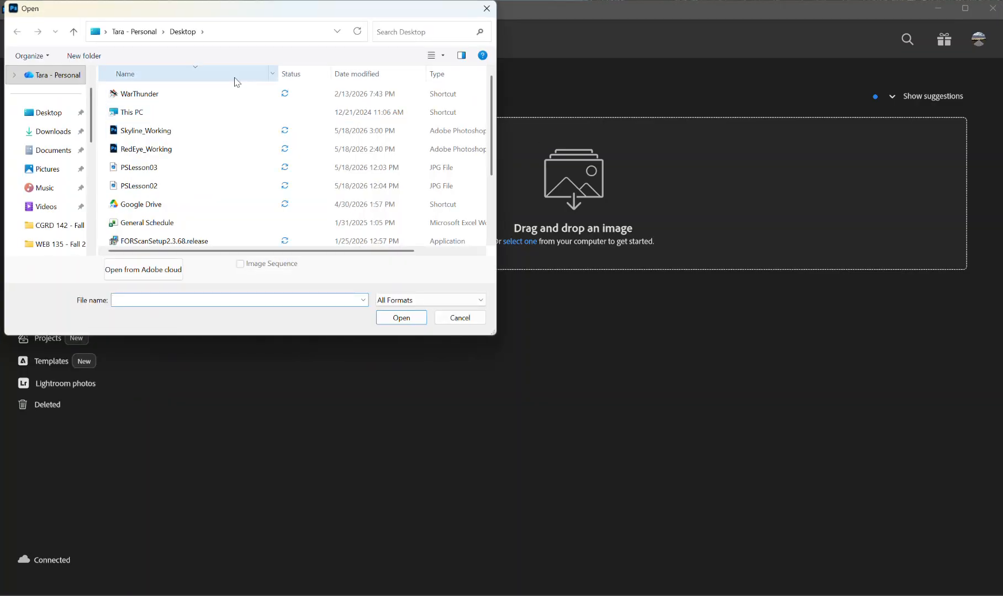
scroll(93, 175, down, 3)
click(64, 184)
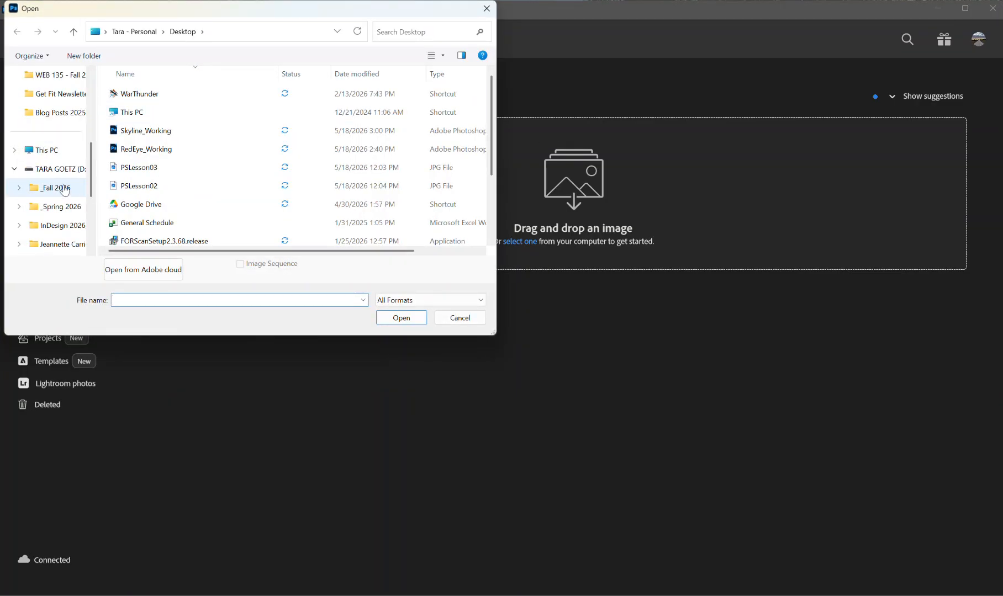
double_click(178, 93)
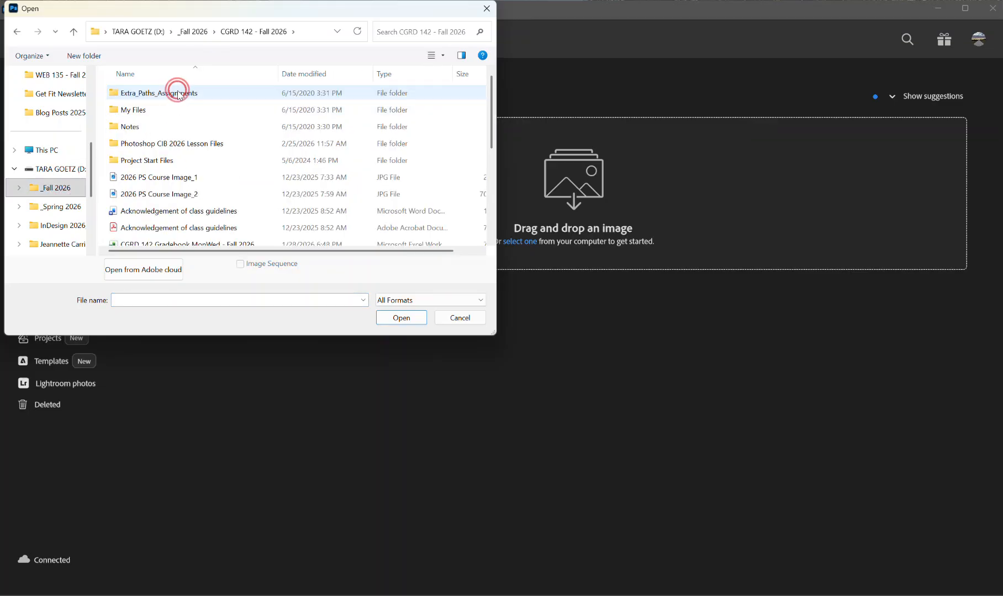
double_click(182, 144)
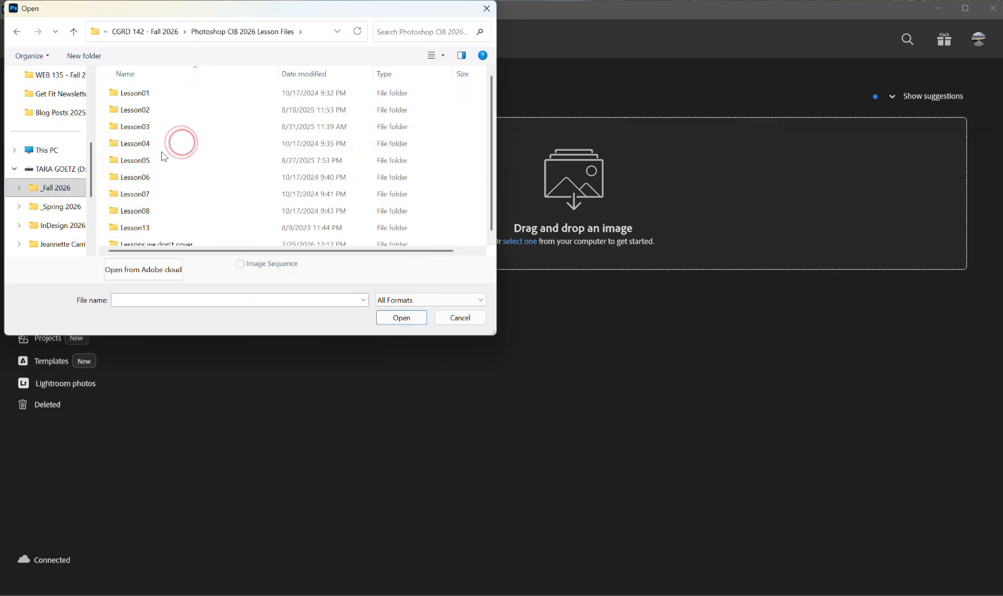
click(146, 162)
double_click(147, 161)
scroll(219, 149, down, 2)
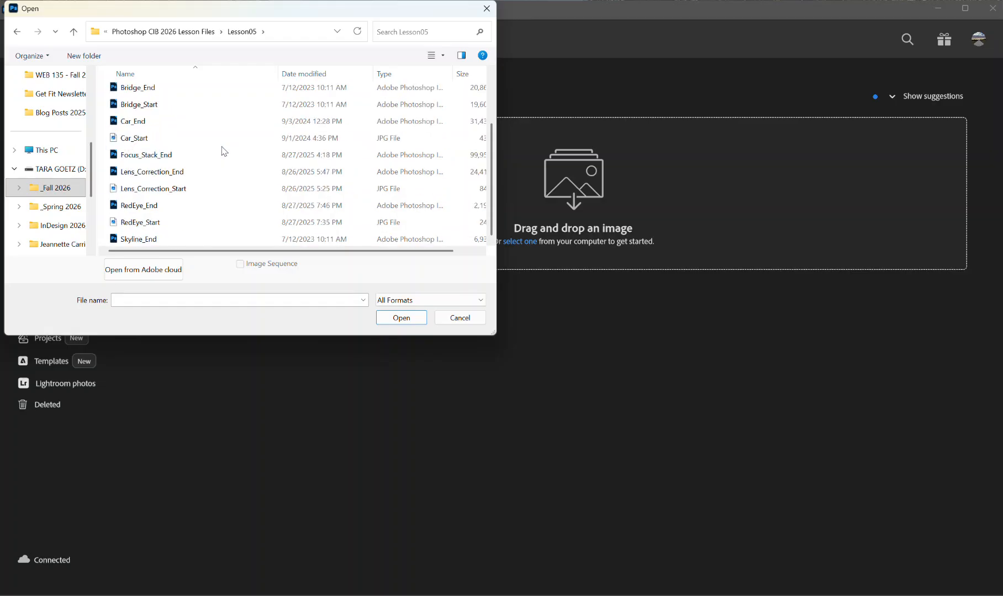
click(168, 190)
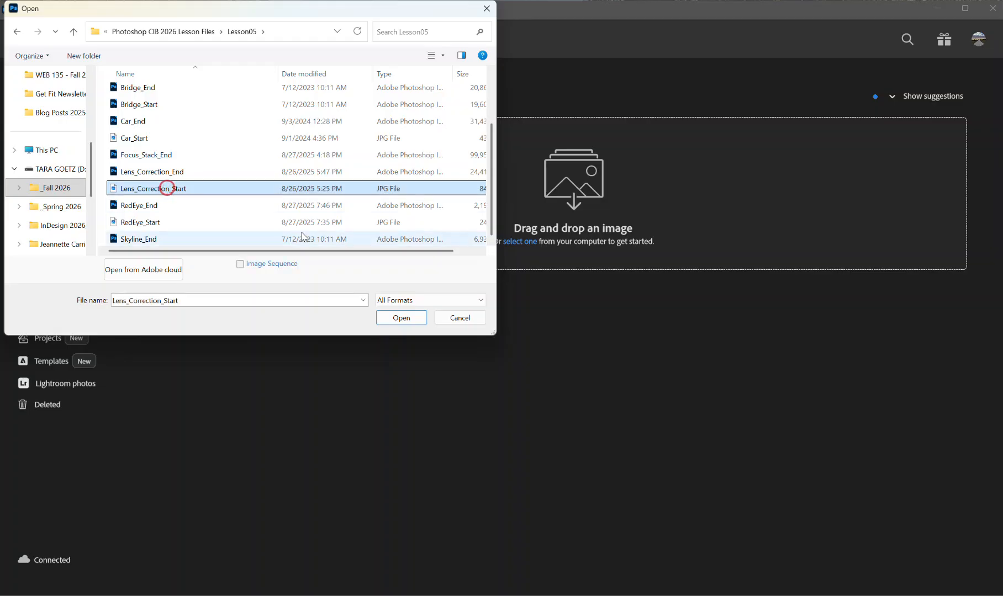
click(401, 318)
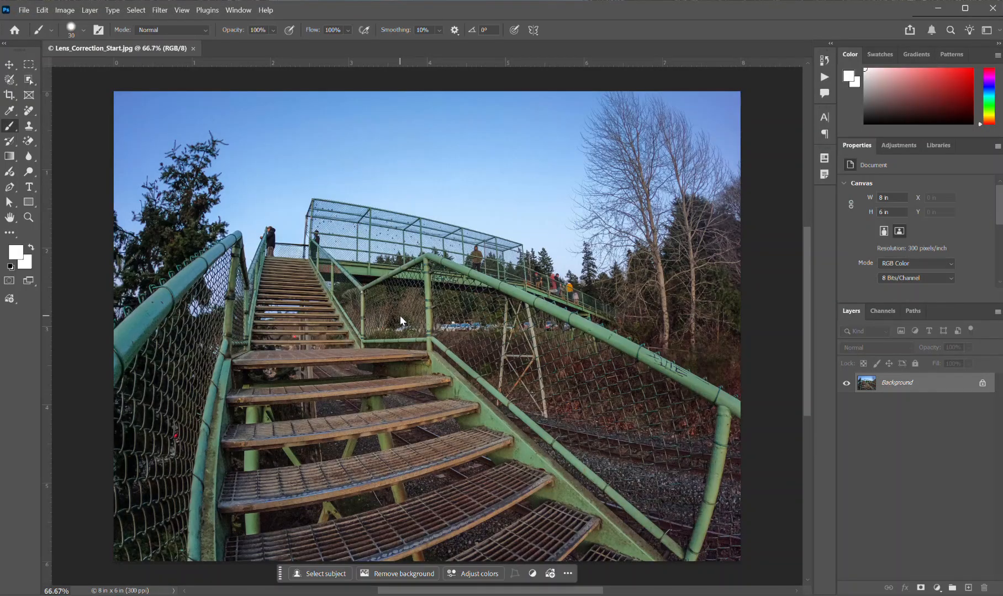
- Save the staircase photo to the Desktop as Lens_Correction_Working in Photoshop format
click(23, 16)
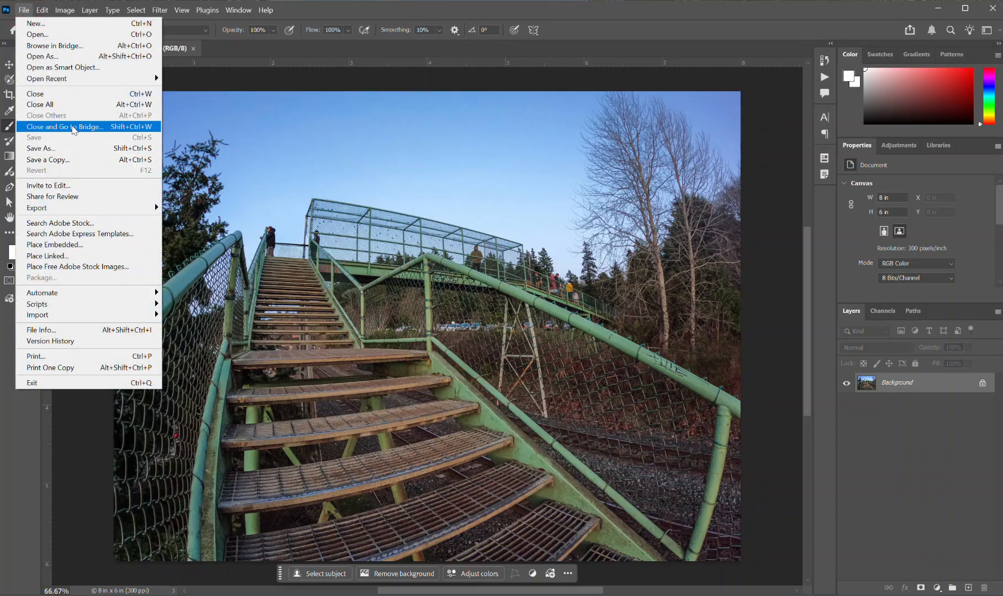
click(69, 150)
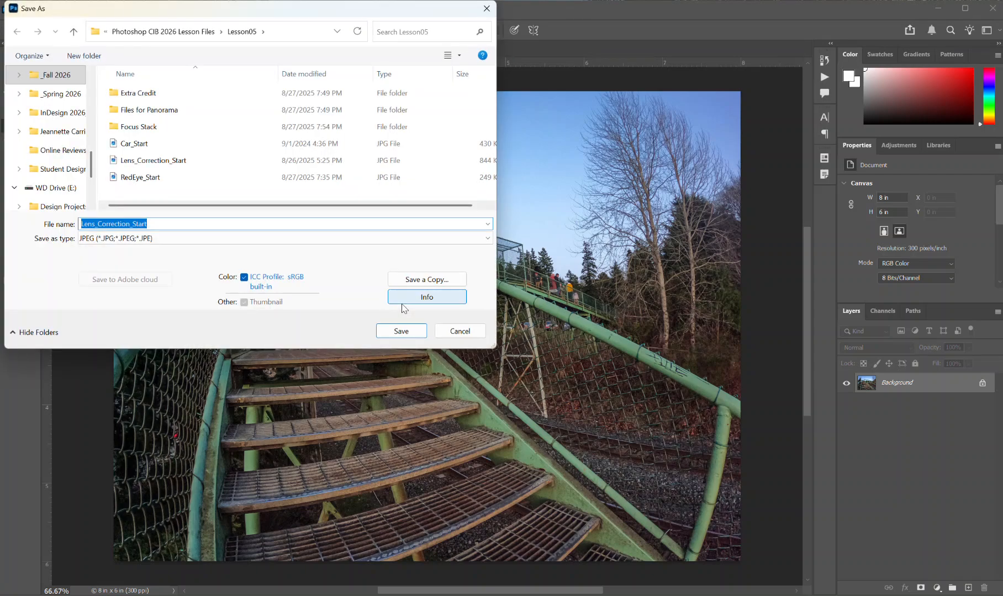
click(133, 223)
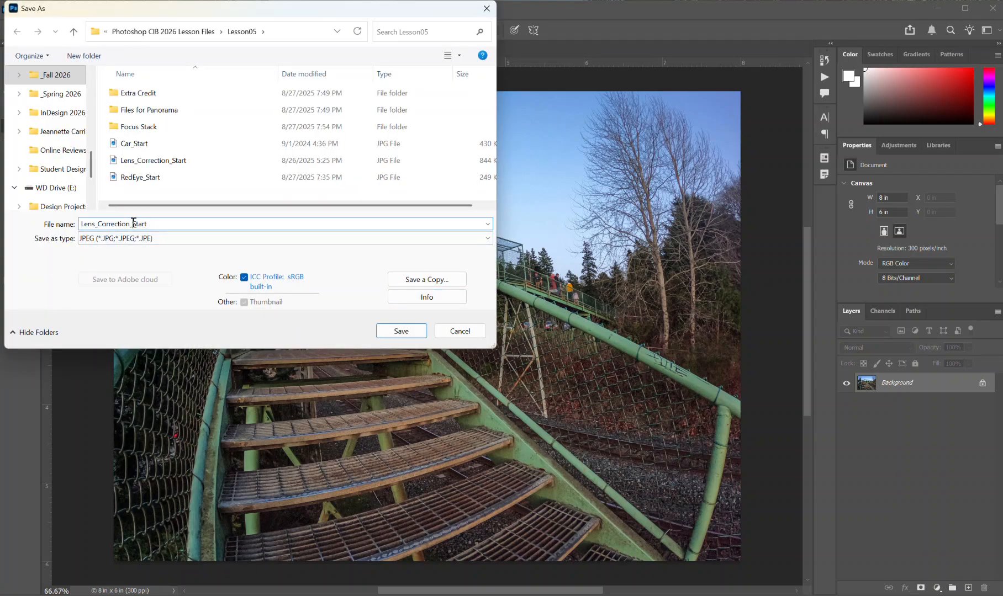
drag(132, 224, 168, 223)
text(Working)
drag(90, 164, 87, 98)
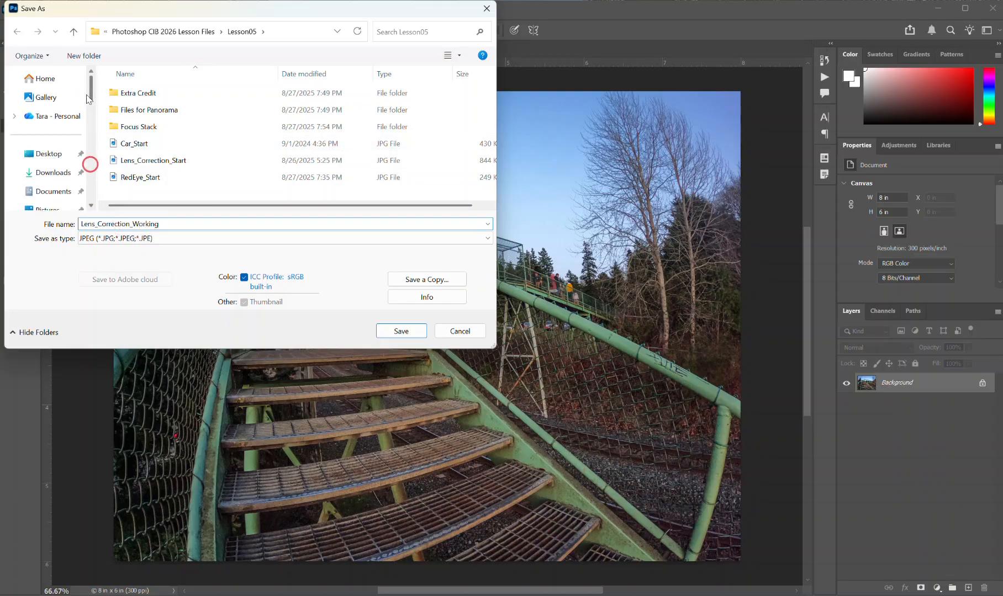
click(70, 154)
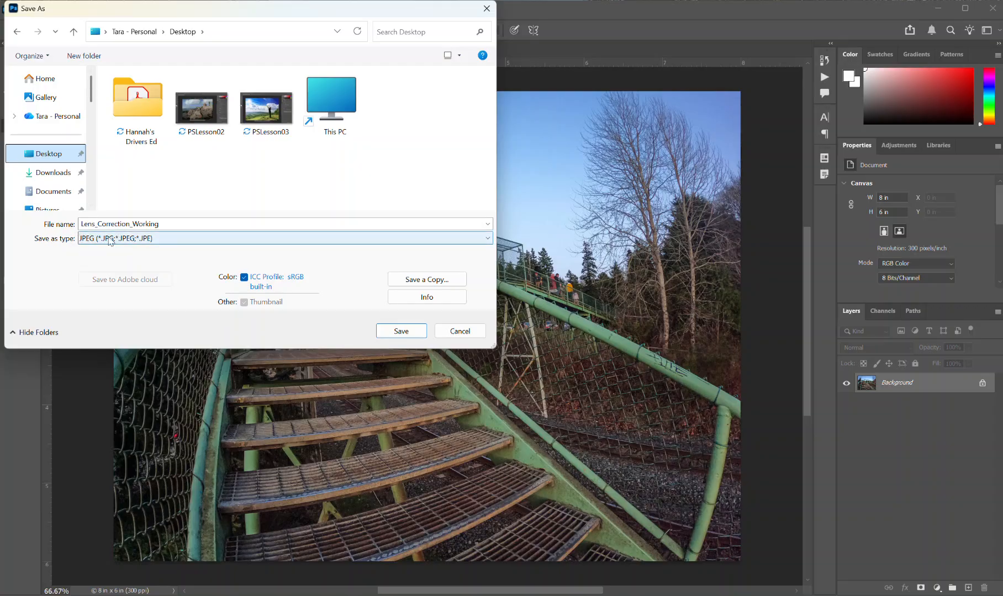
click(489, 240)
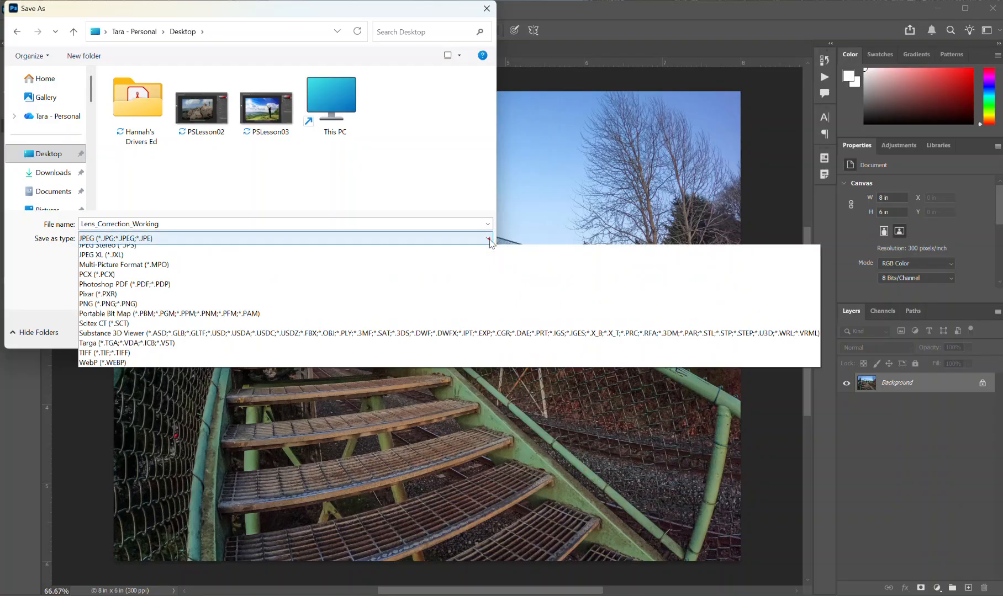
click(479, 248)
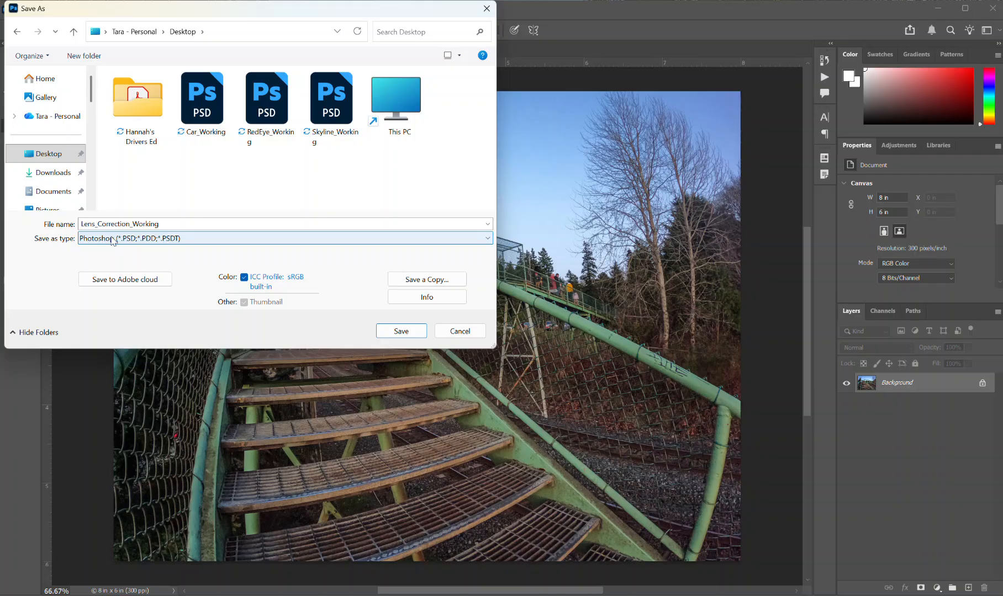
click(401, 332)
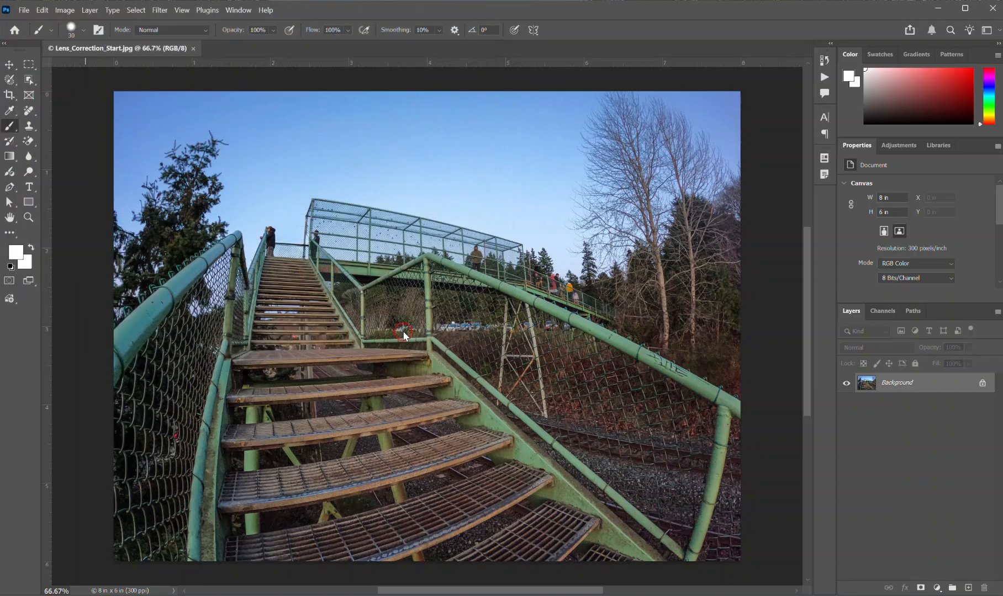
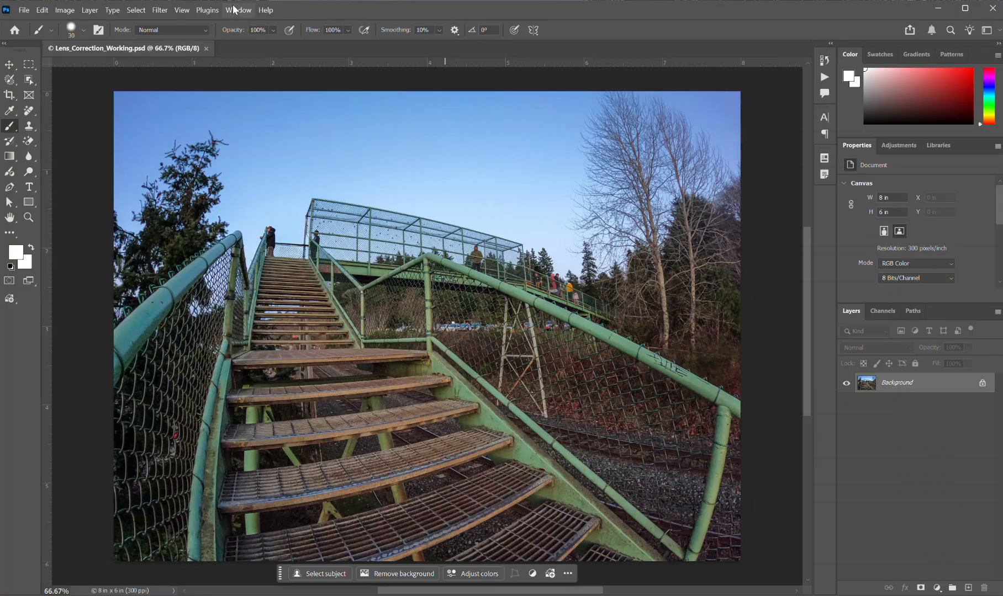
- Start the Lens Correction filter on the staircase photo and set the edge treatment to Transparency
click(157, 12)
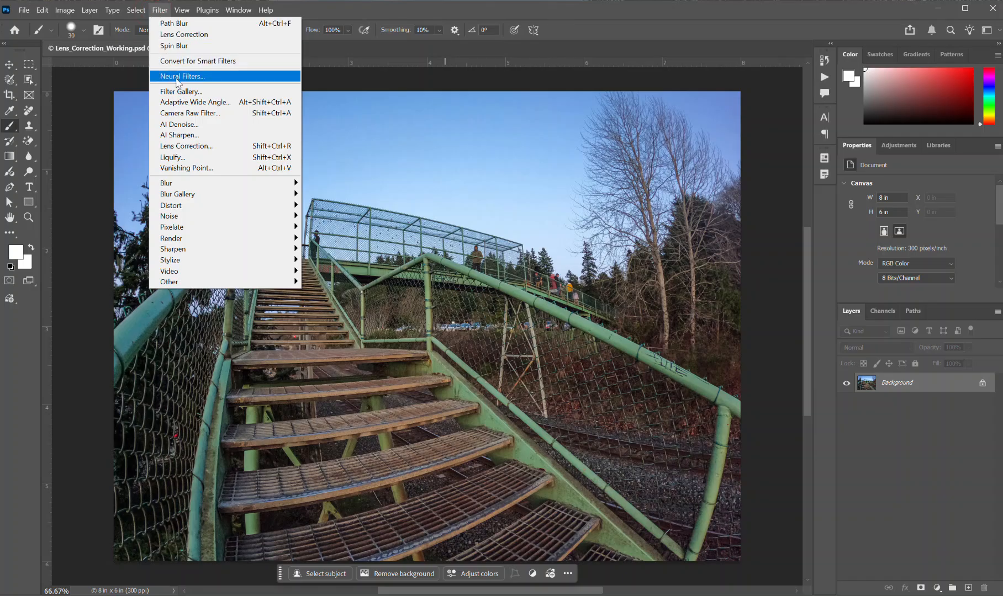
click(195, 147)
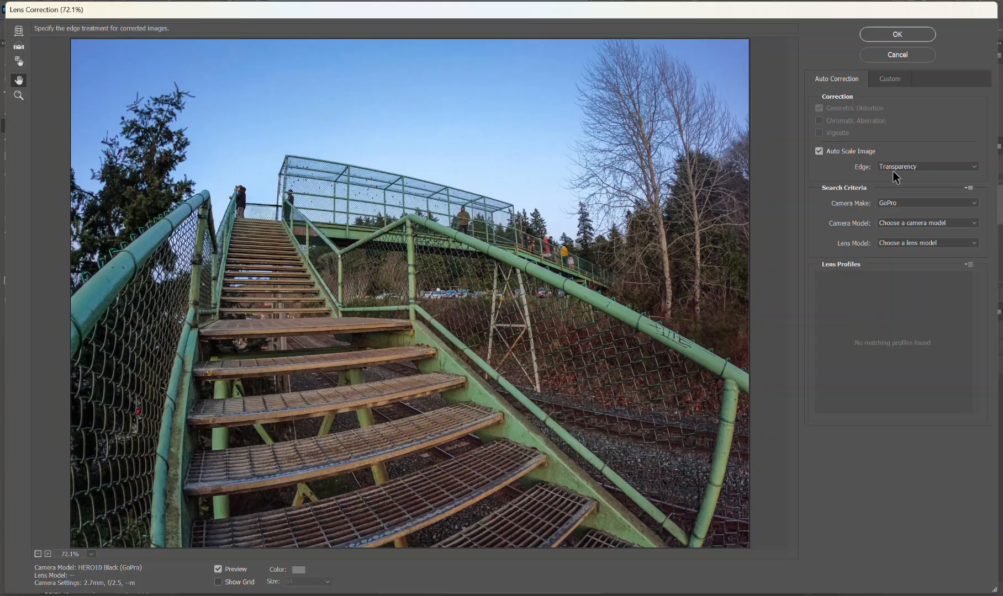
click(976, 168)
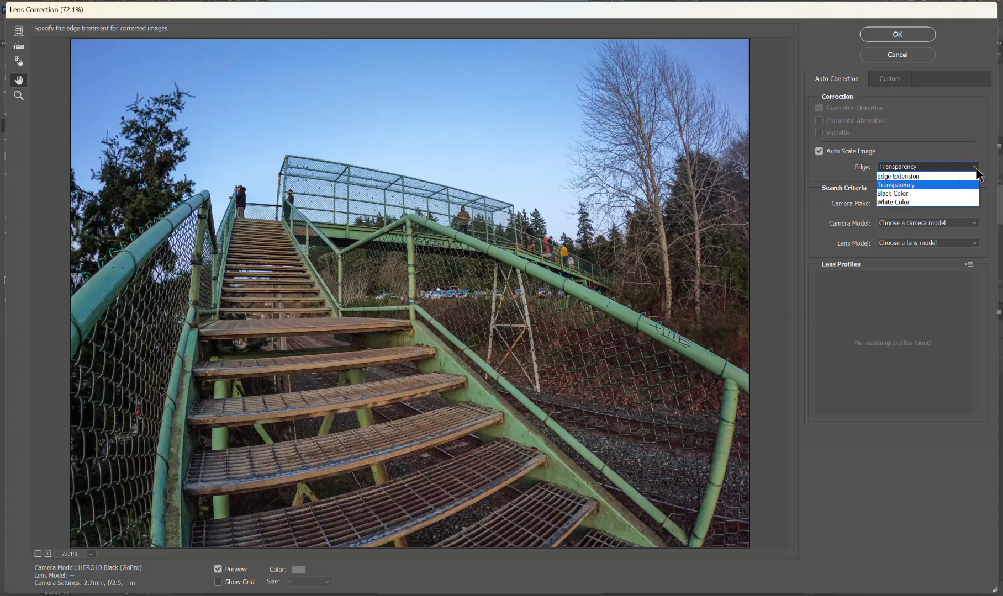
click(946, 187)
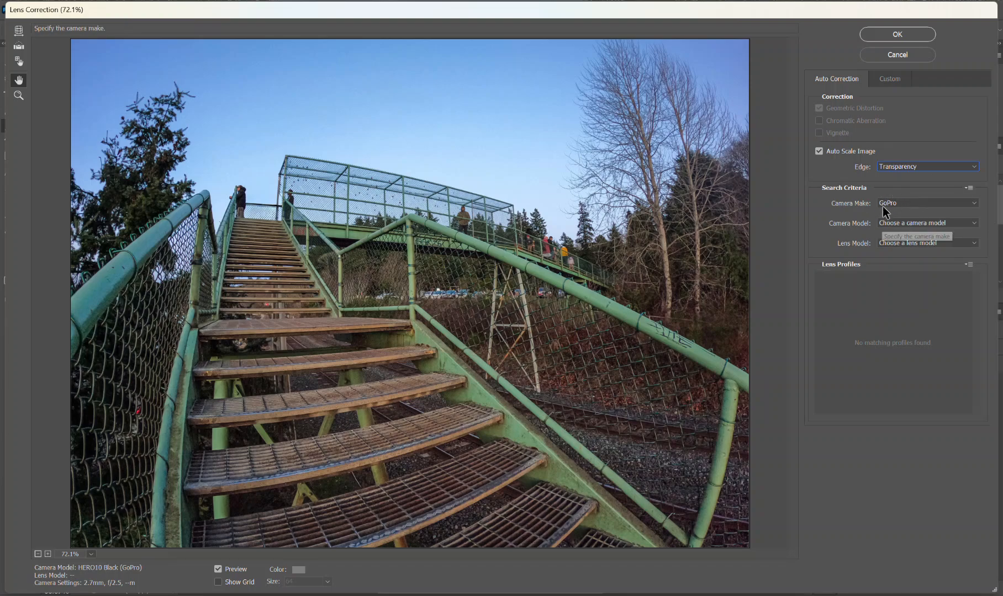
- Set both the camera model and the lens model for the correction to the GoPro HERO10 Black
click(973, 223)
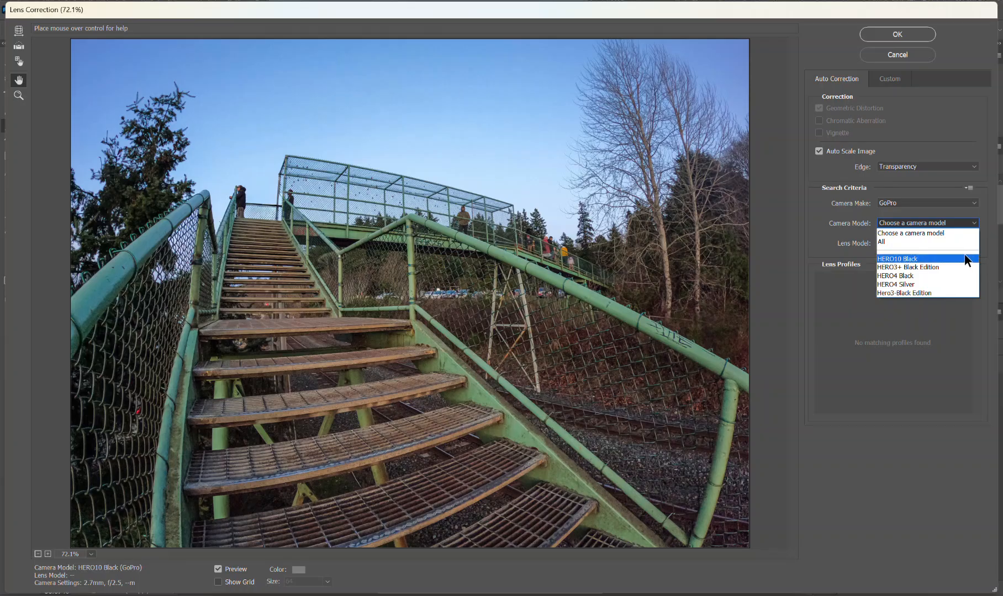
click(962, 259)
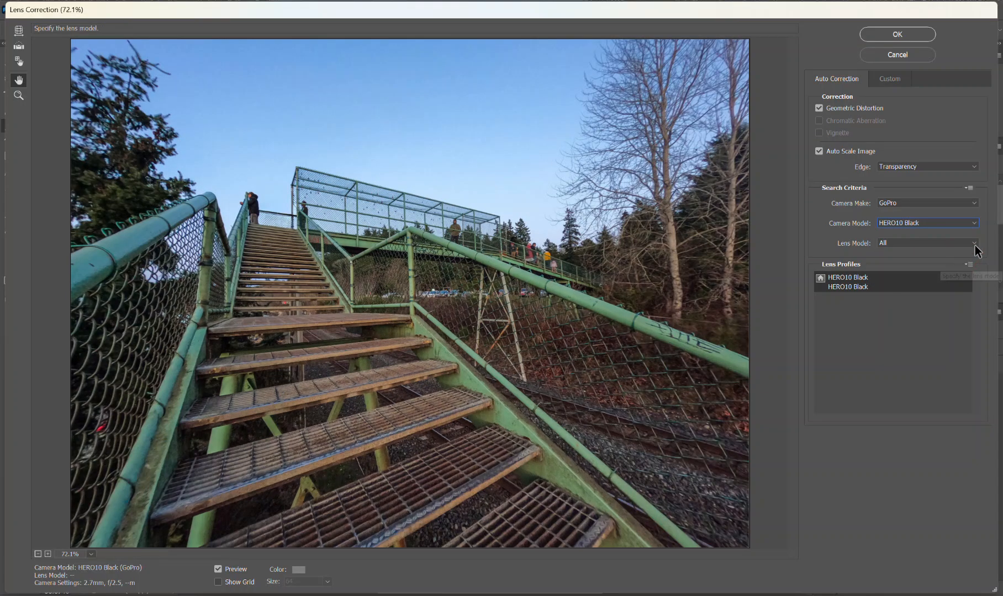
click(973, 243)
click(962, 279)
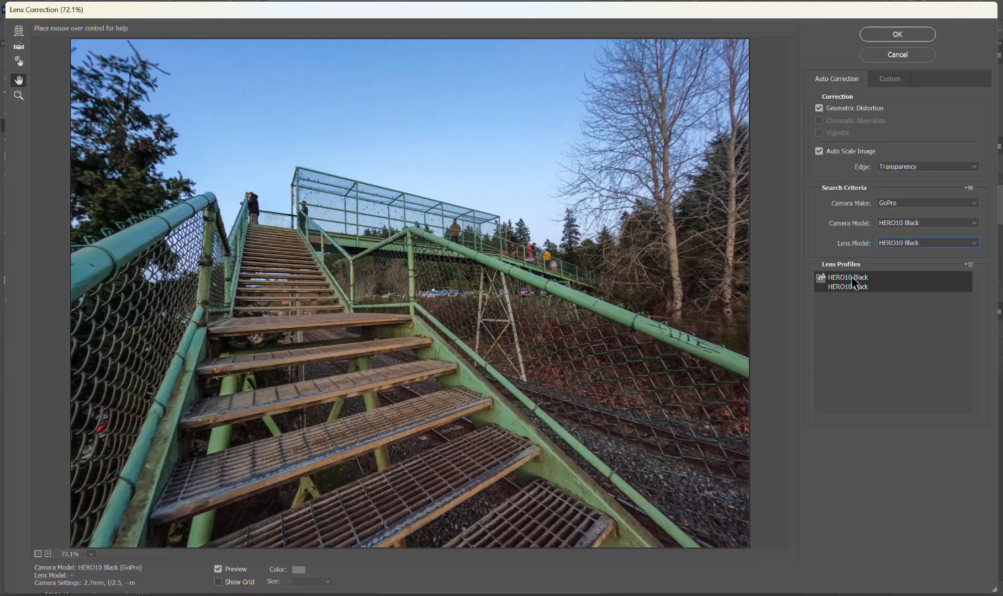
- Apply the lens correction, and save and close the staircase photo
click(904, 34)
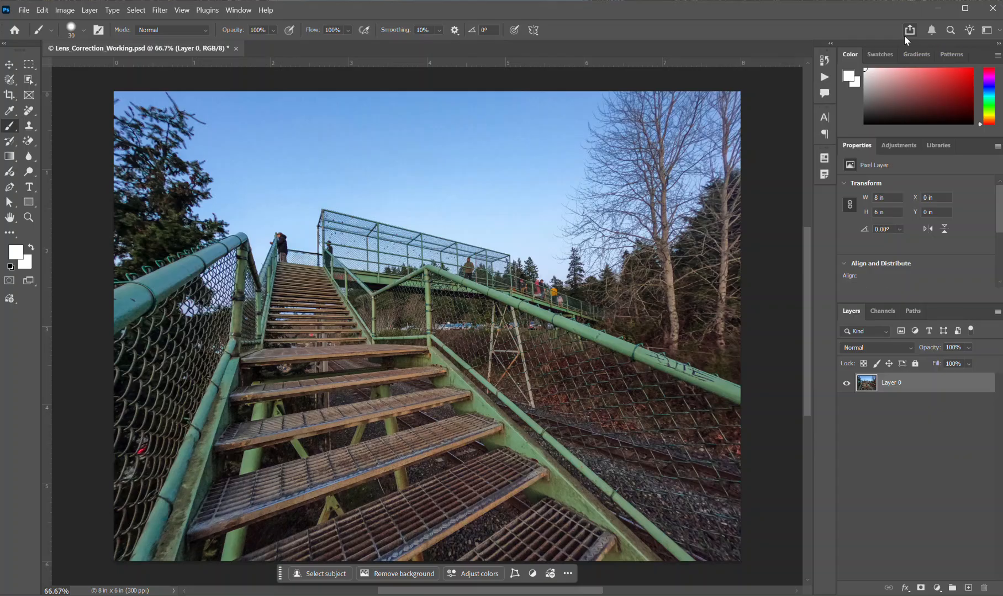
key(ctrl+s)
click(231, 49)
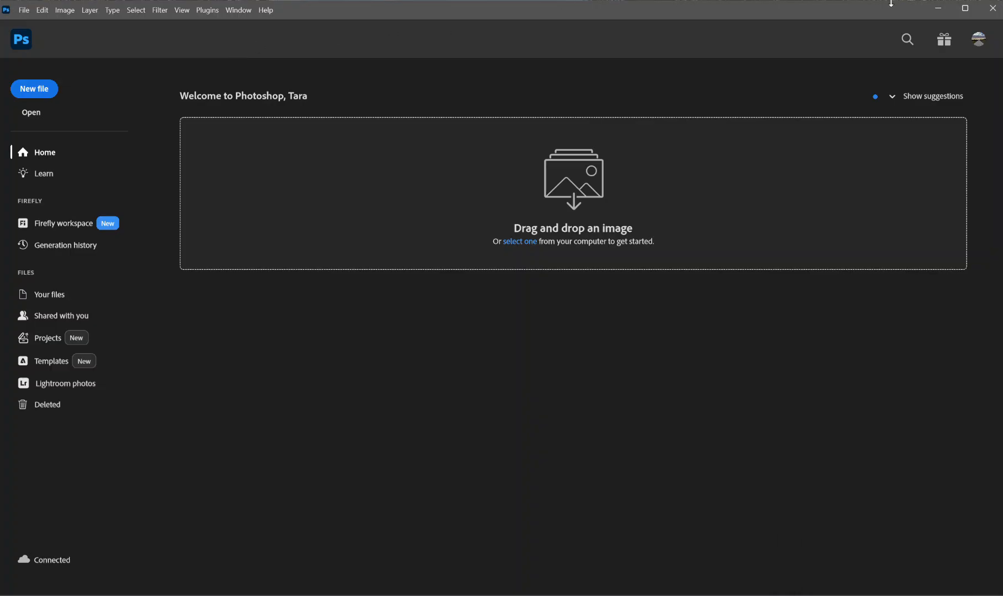
- Switch to Adobe Bridge and select all five images in the Focus Stack folder of Lesson05
click(23, 11)
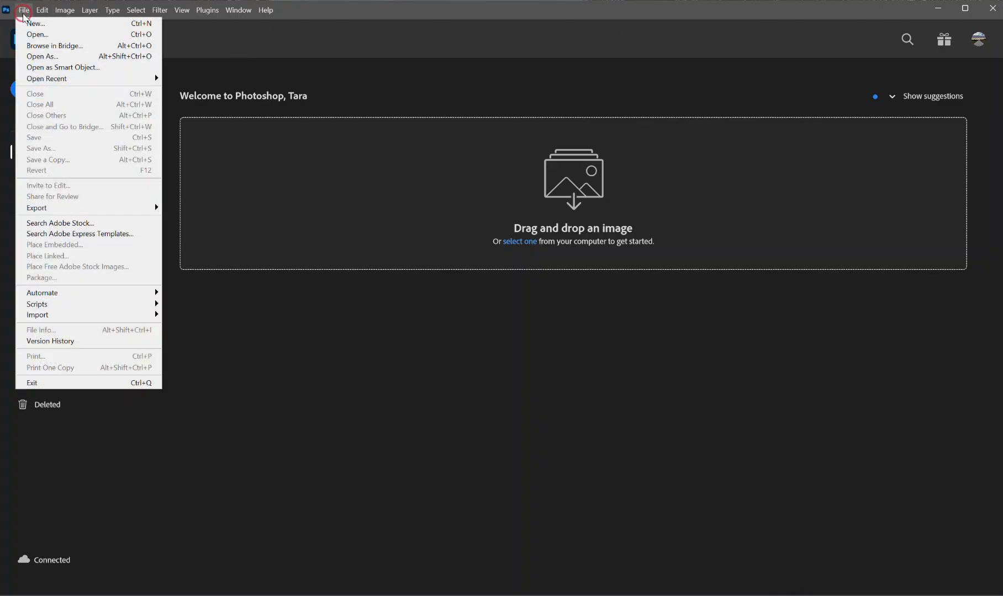
click(44, 47)
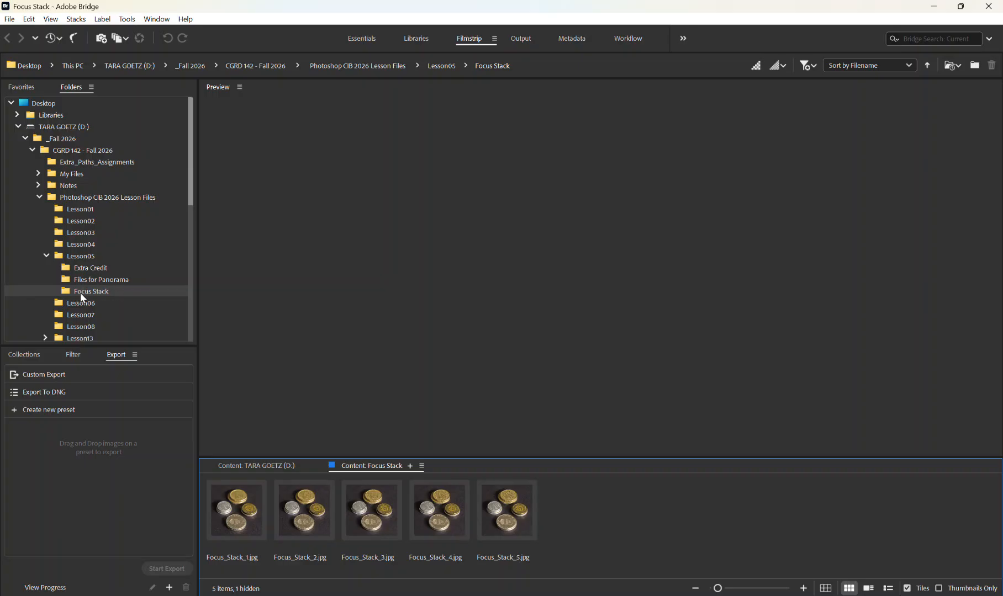
click(107, 295)
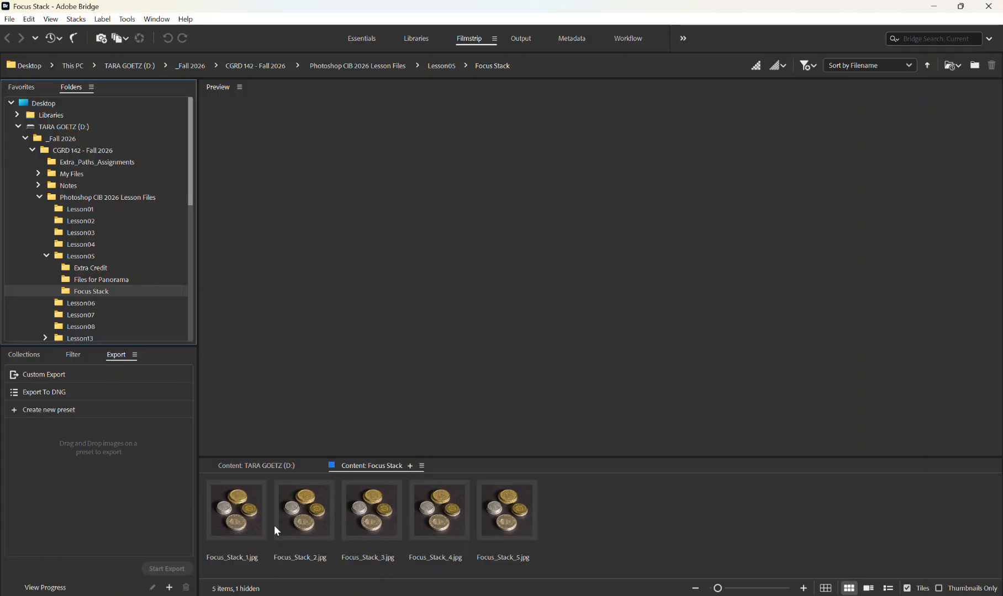
click(257, 524)
shift+click(521, 526)
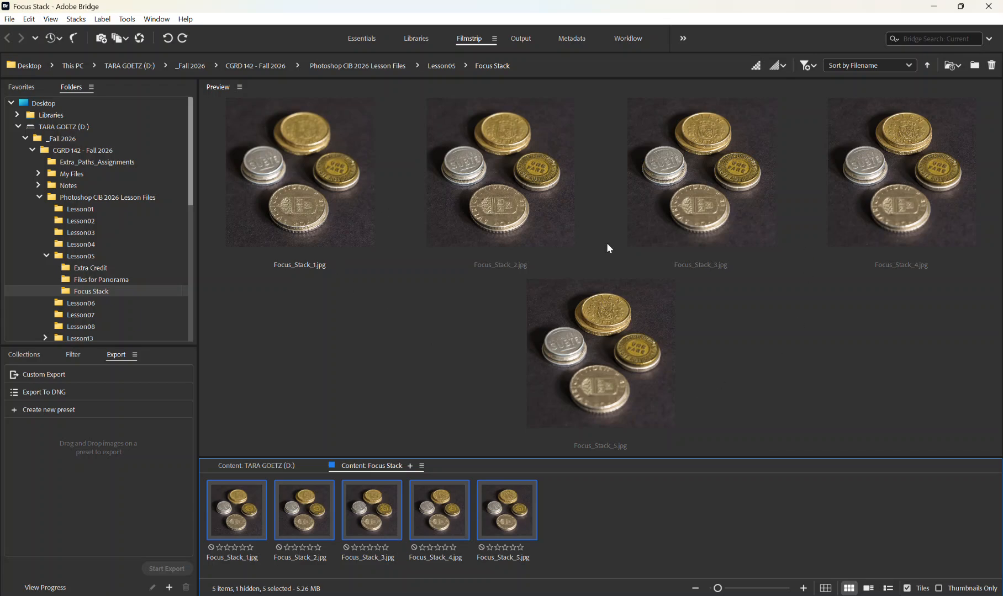
click(29, 21)
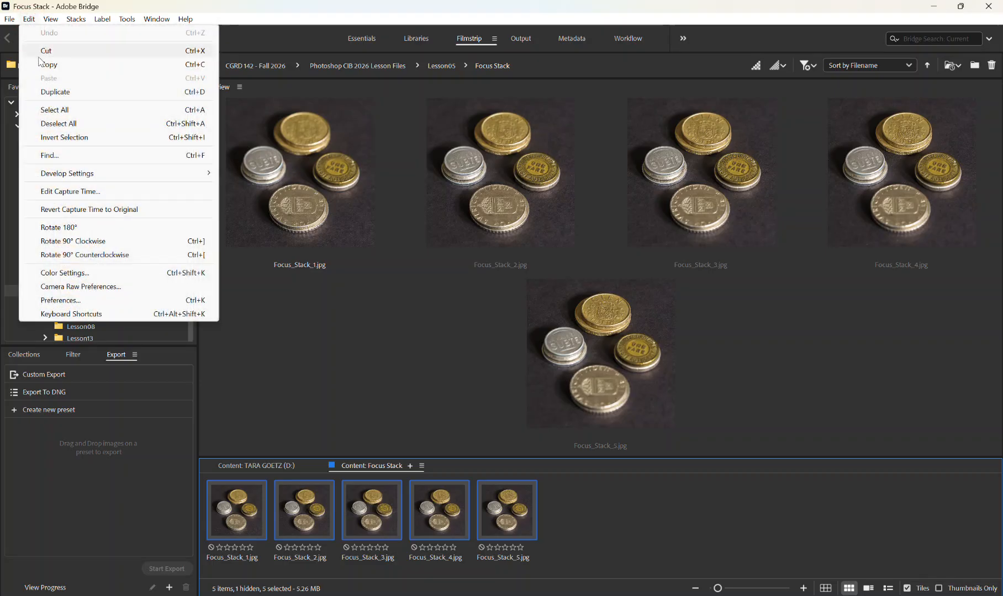
click(55, 110)
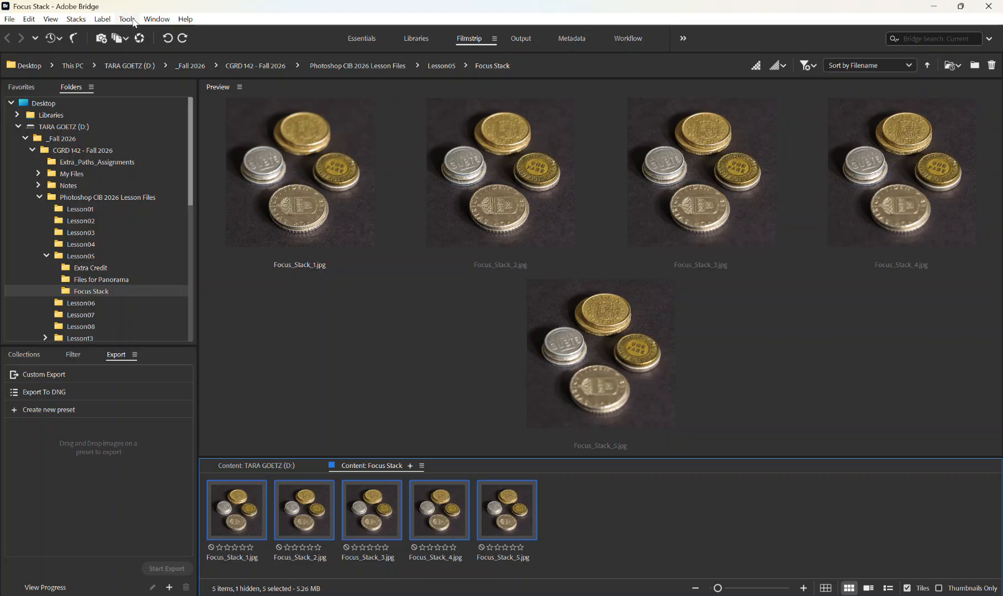
- Load the selected Focus_Stack images from Bridge as layers into one Photoshop document
click(133, 22)
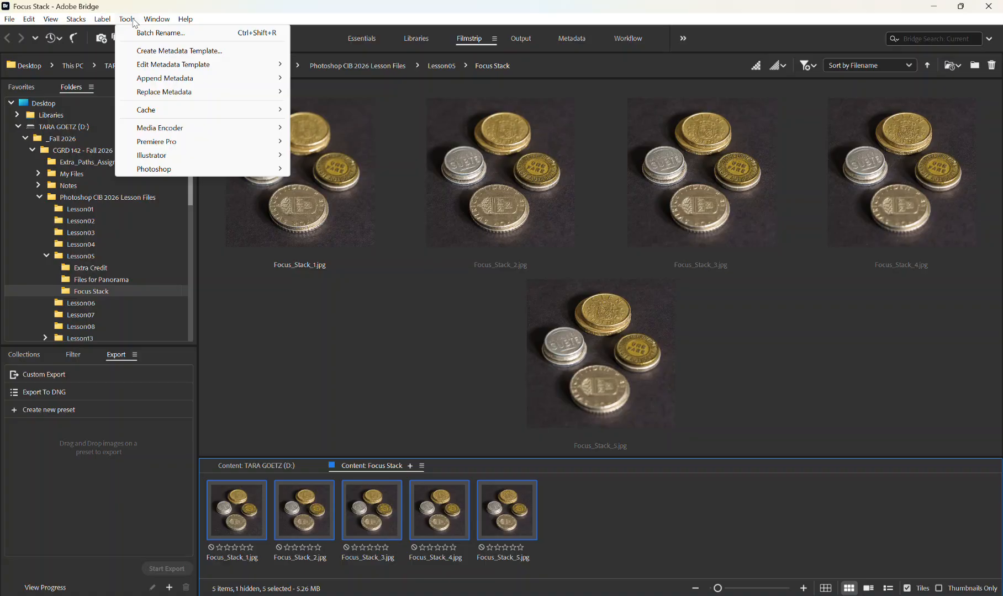
mouse_move(168, 172)
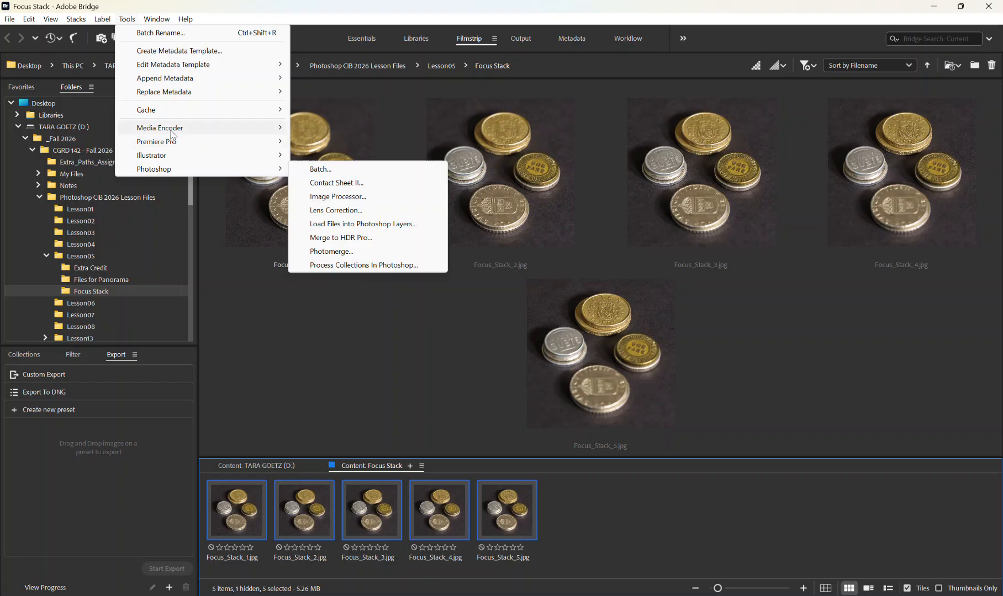
mouse_move(172, 144)
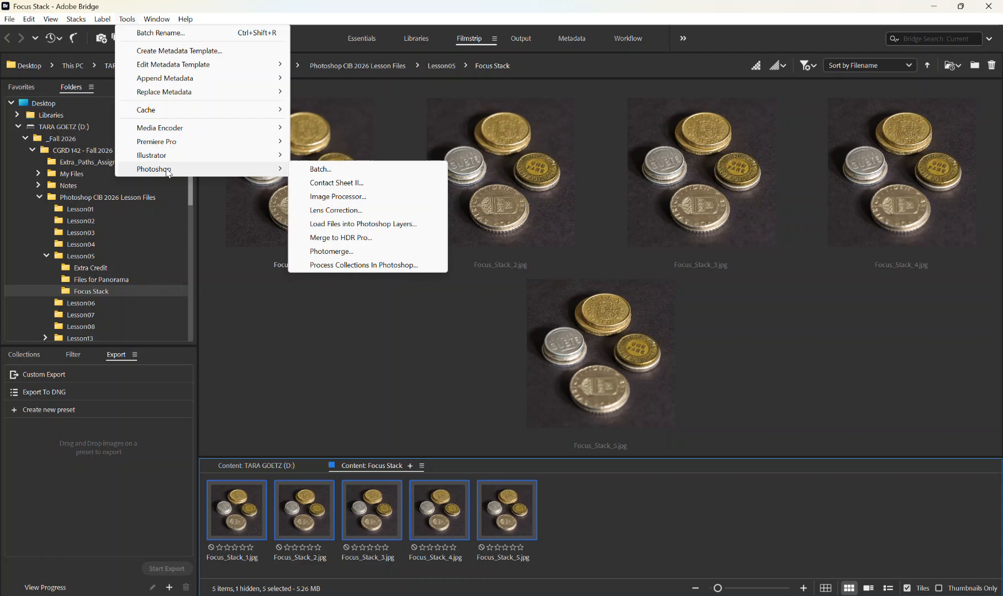
click(378, 224)
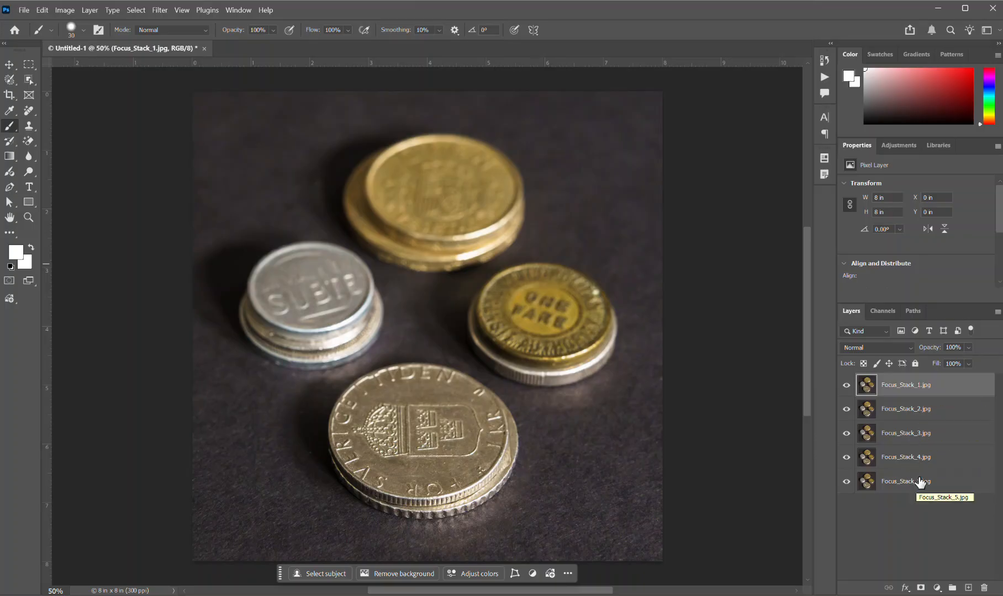
- Auto-blend all five coin layers with Stack Images, Seamless Tones and Colors, and Content Aware Fill Transparent Areas
click(133, 10)
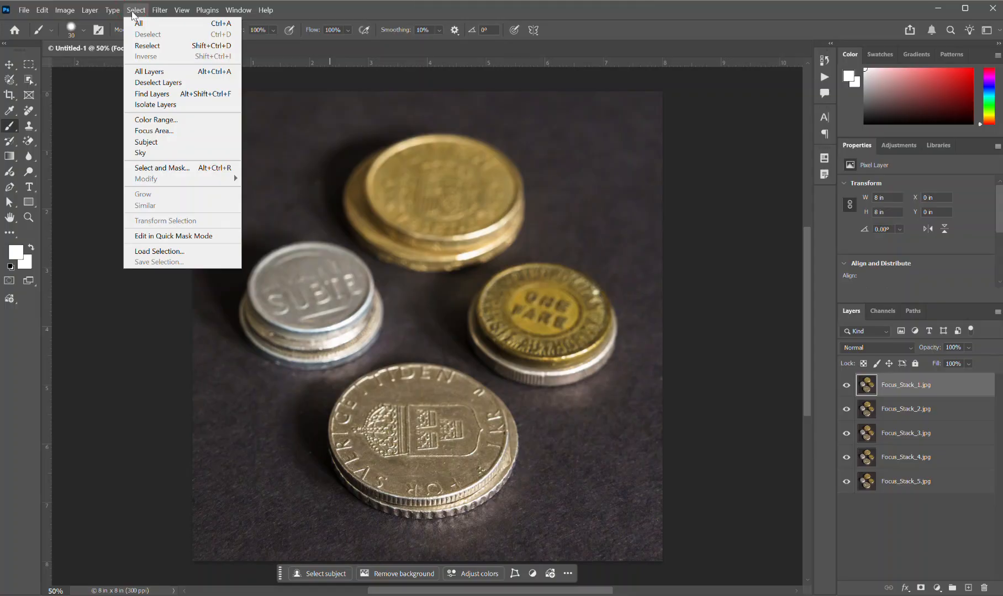
click(144, 71)
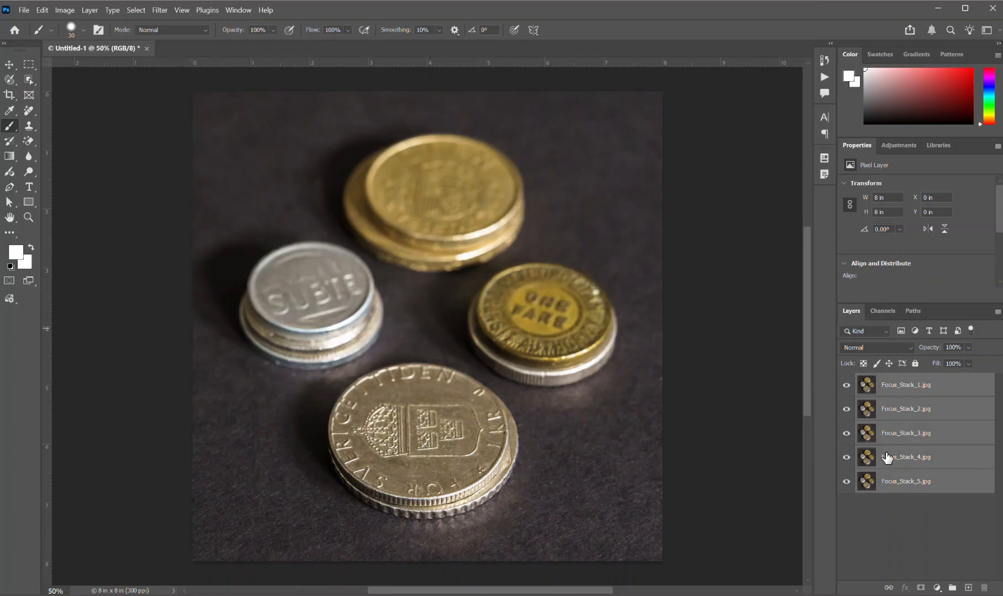
click(40, 11)
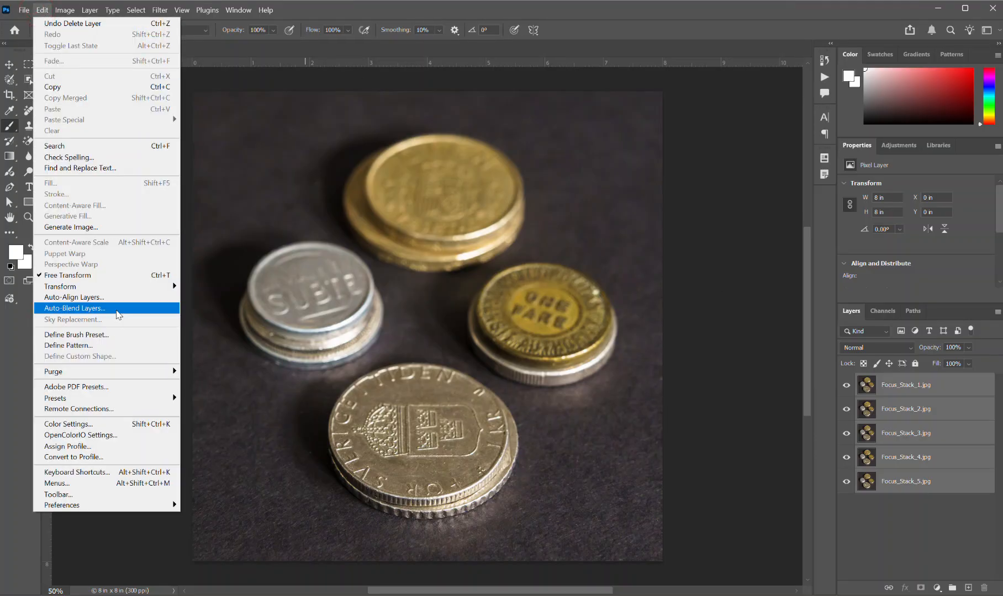
click(75, 308)
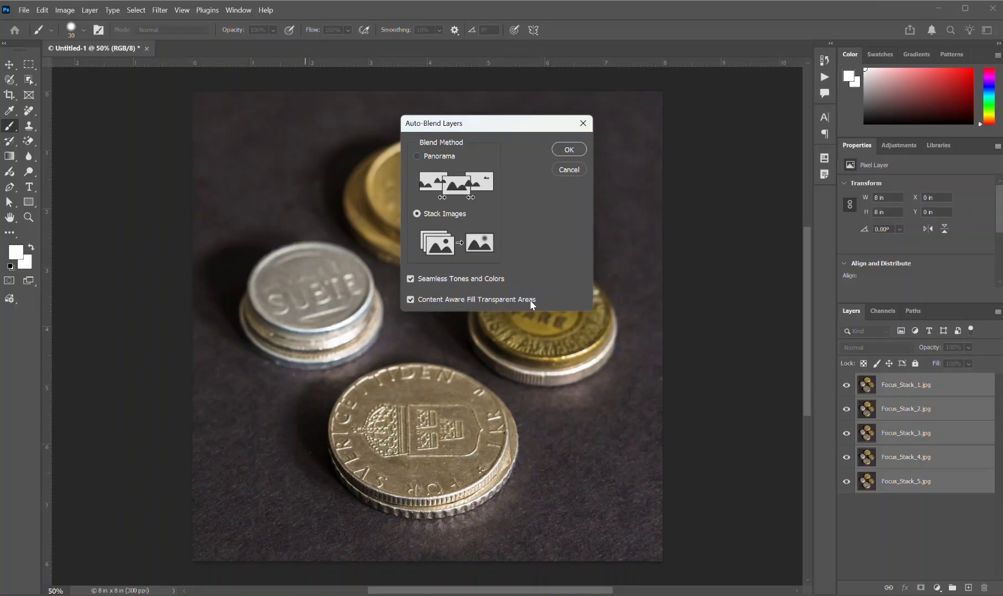
click(569, 151)
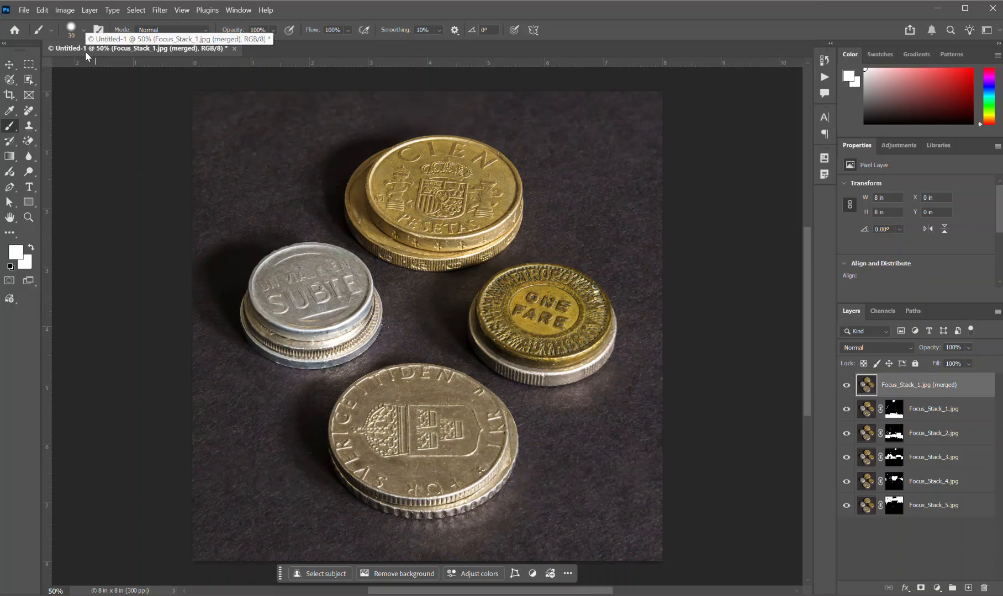
- Save the blended coin document to the Desktop in Photoshop format as Focus_Stack_Working and close it
click(24, 11)
click(47, 137)
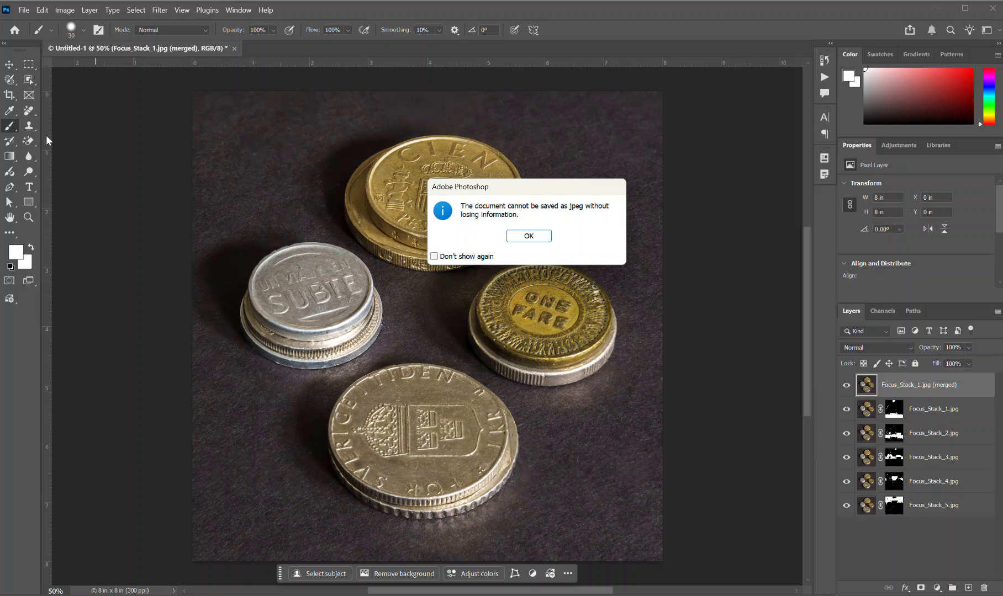
click(530, 238)
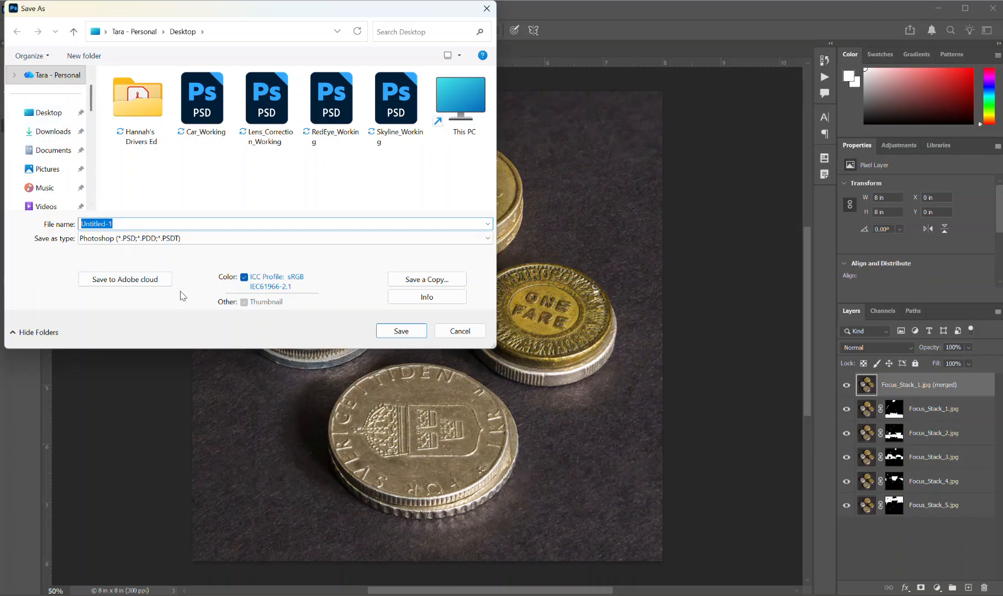
text(Focus_)
text(Stack_Working)
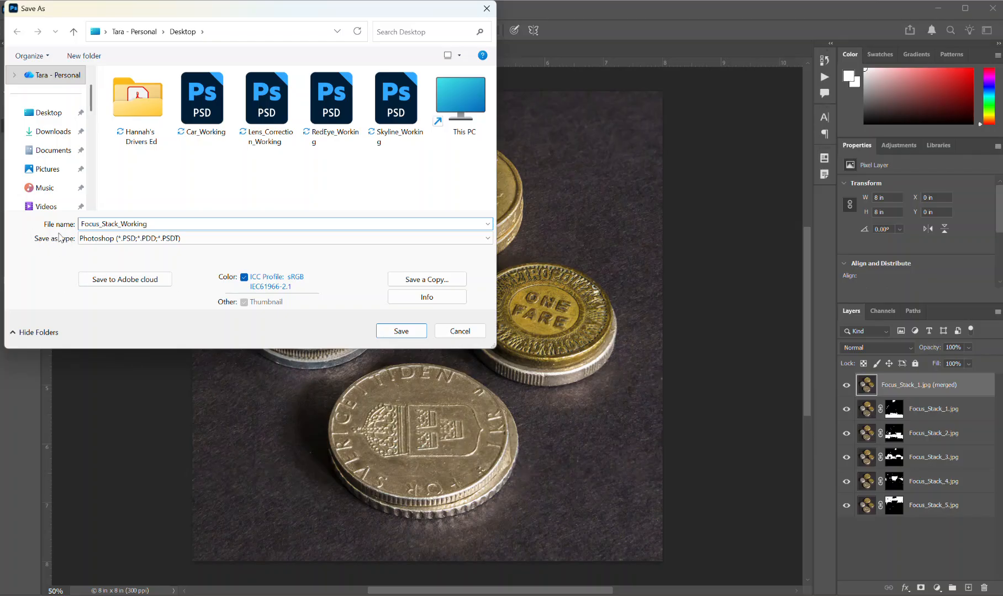
click(413, 331)
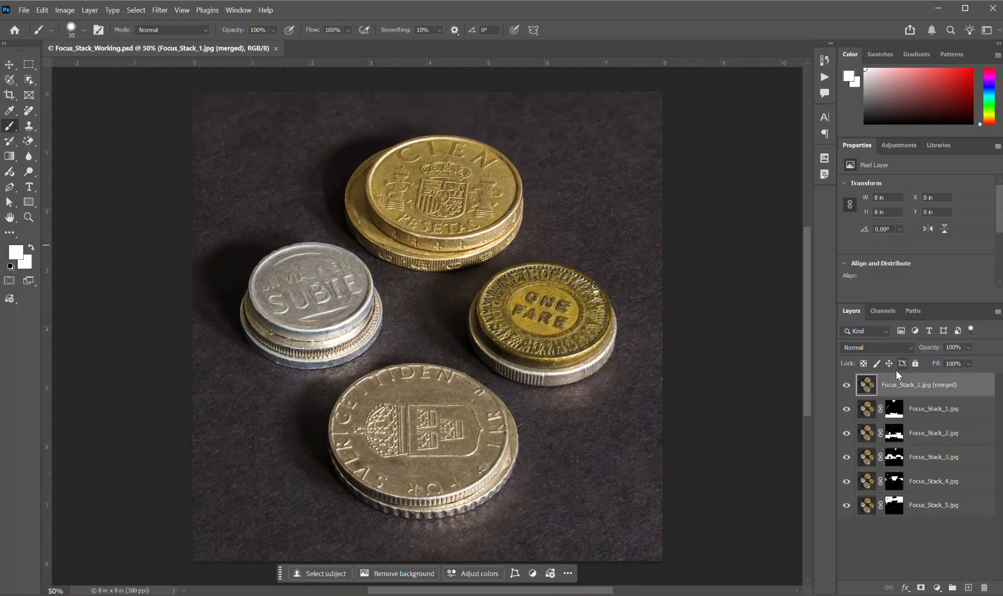
click(275, 49)
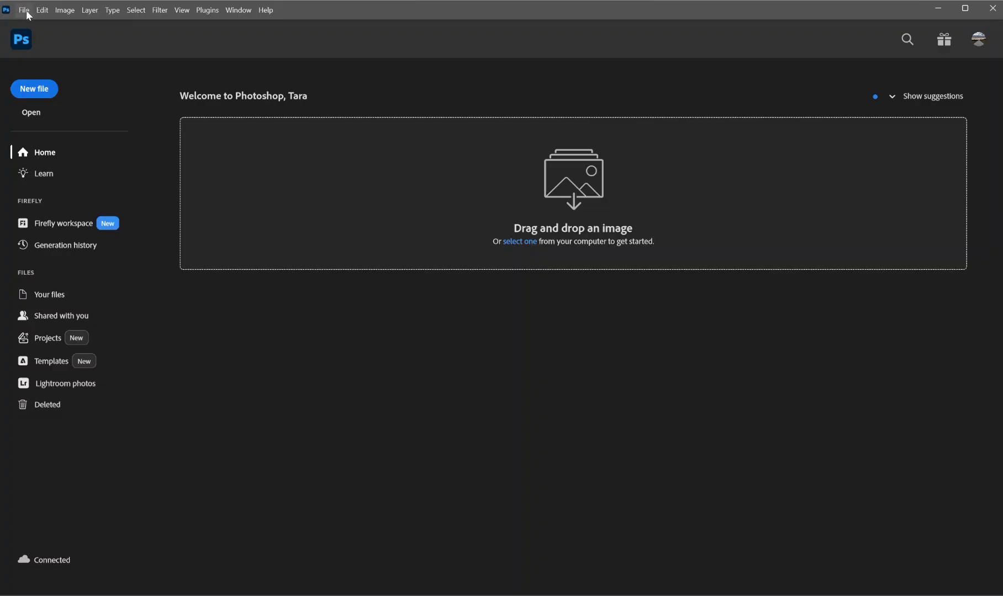
- Open Bridge_Start and Bridge_End together from the Lesson05 folder of the Photoshop CIB 2026 Lesson Files
click(24, 10)
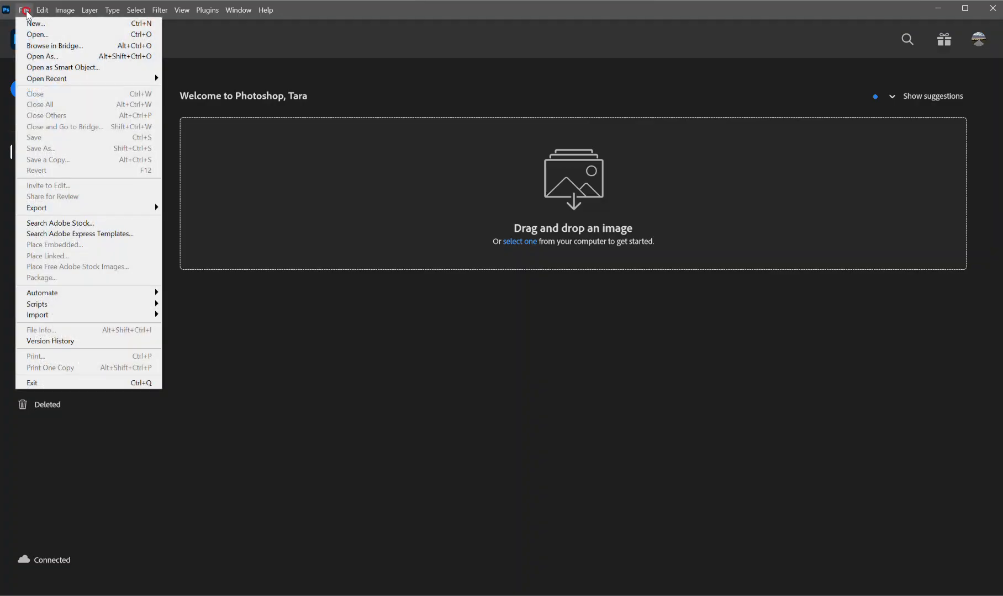
click(54, 35)
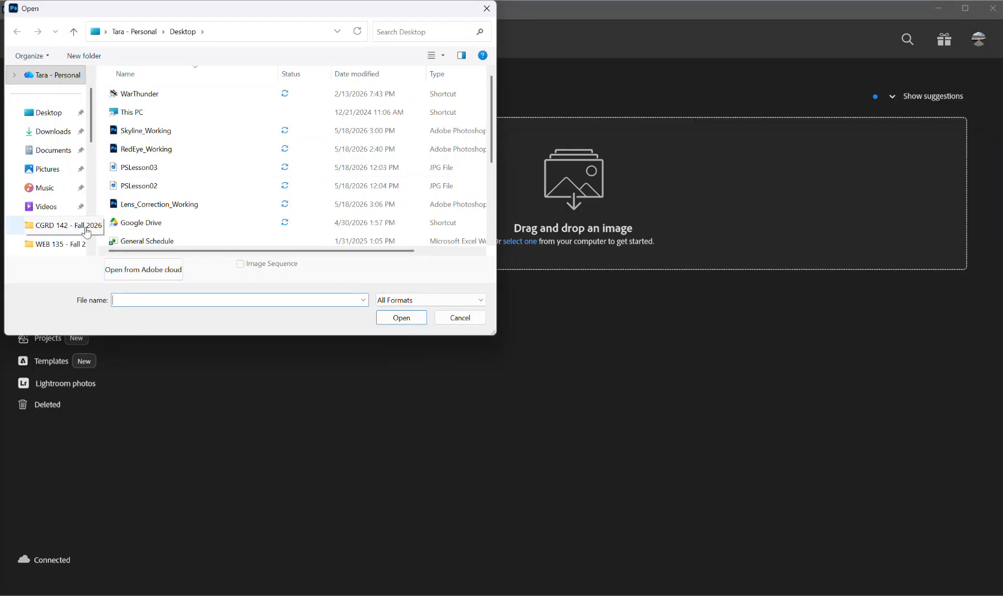
scroll(83, 223, down, 5)
click(56, 137)
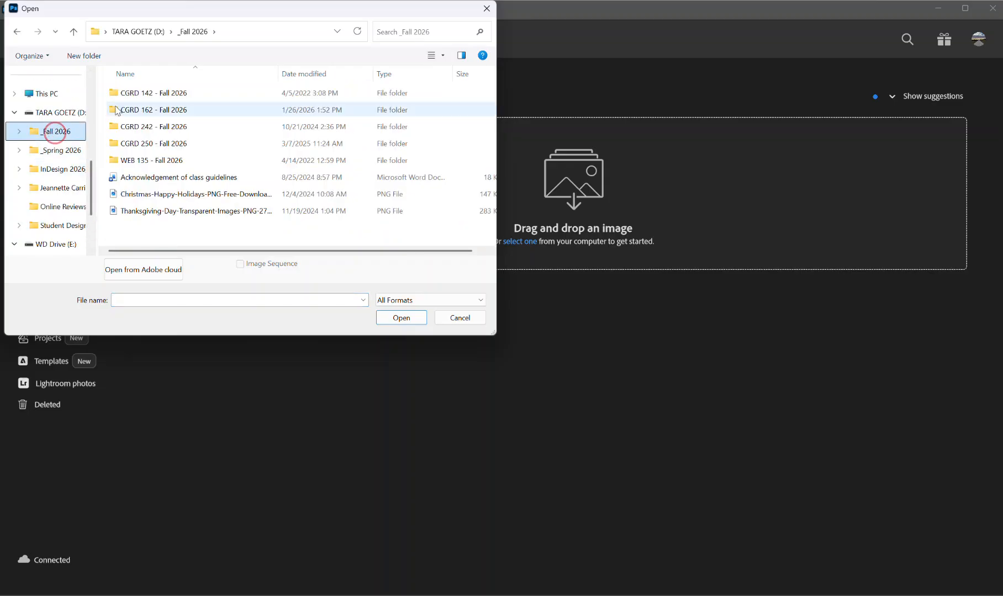
double_click(135, 94)
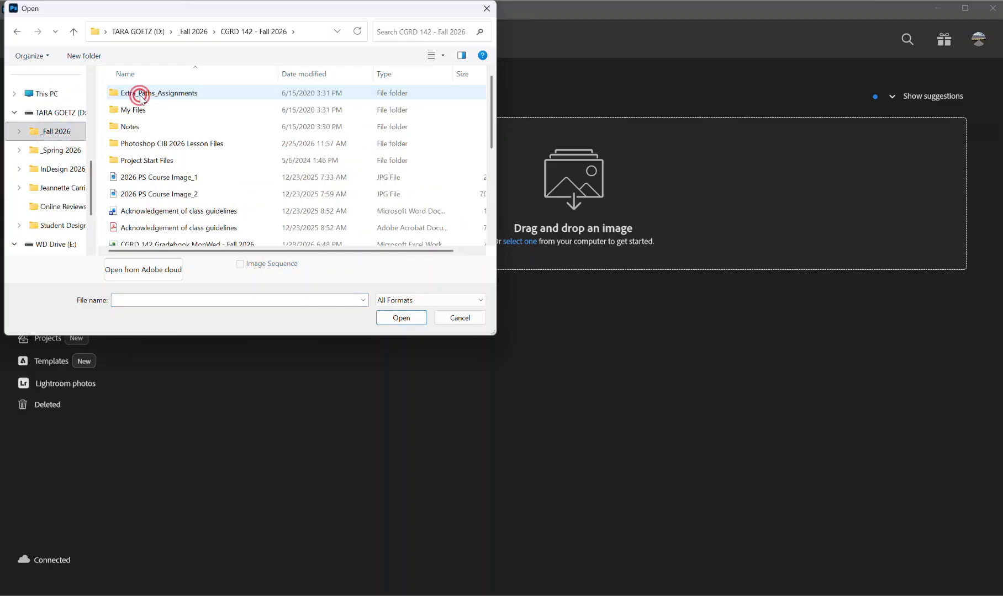
double_click(150, 144)
click(142, 160)
double_click(142, 160)
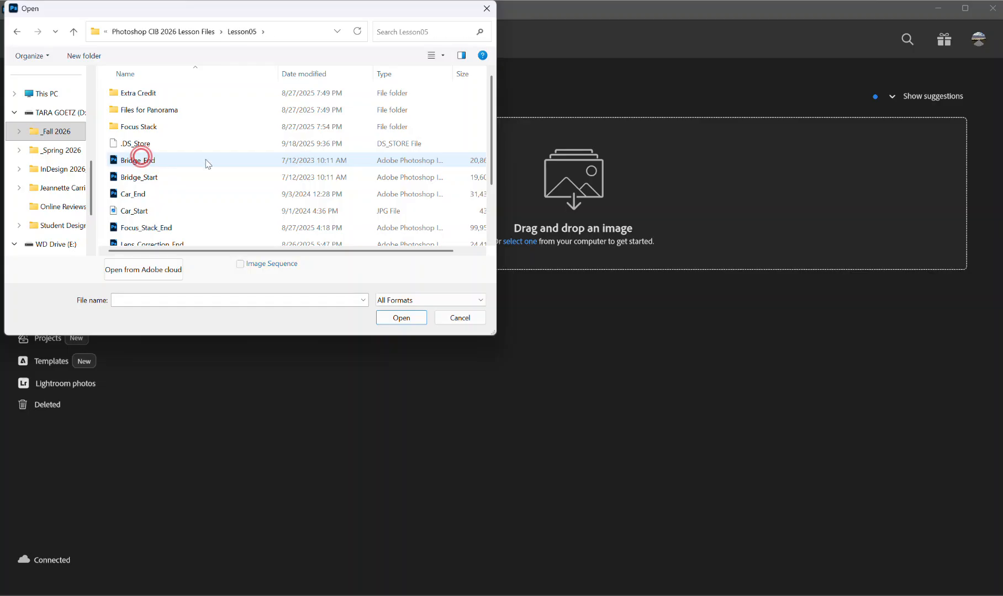
click(149, 177)
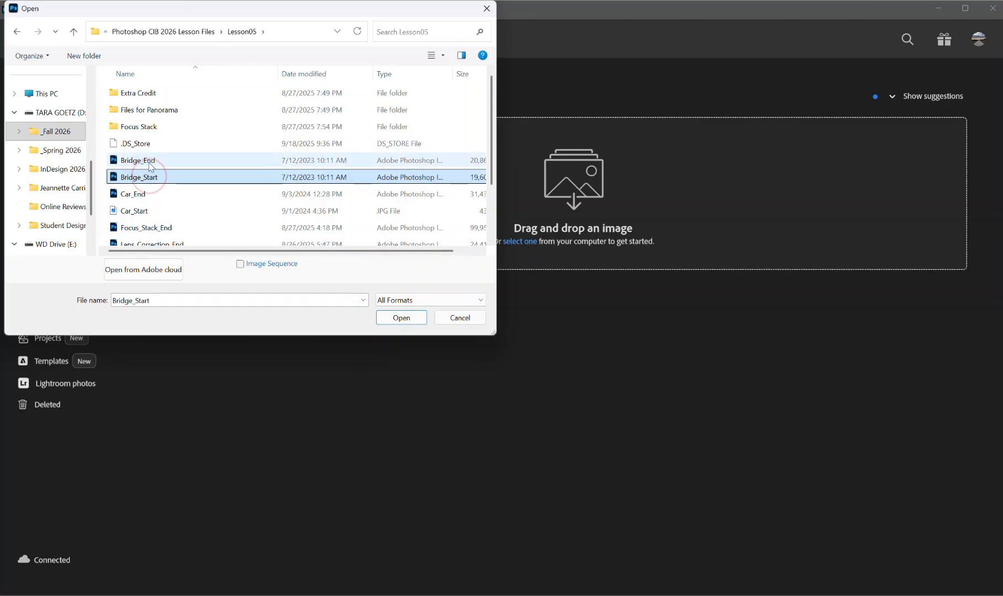
shift+click(144, 160)
click(401, 318)
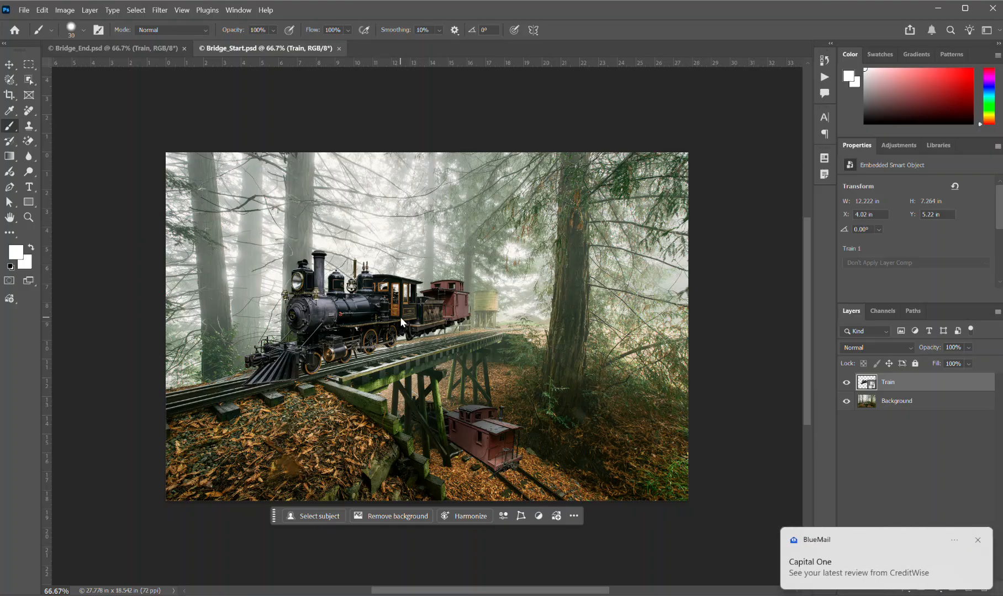
click(978, 540)
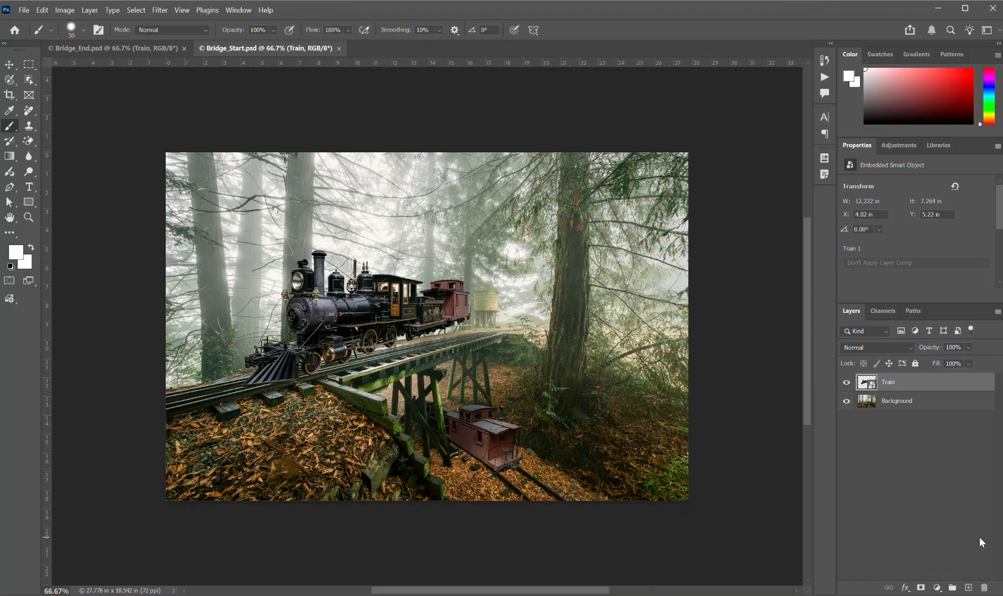
- Examine the Train and Background layers of Bridge_Start separately by hiding each one in turn and showing it again
click(846, 382)
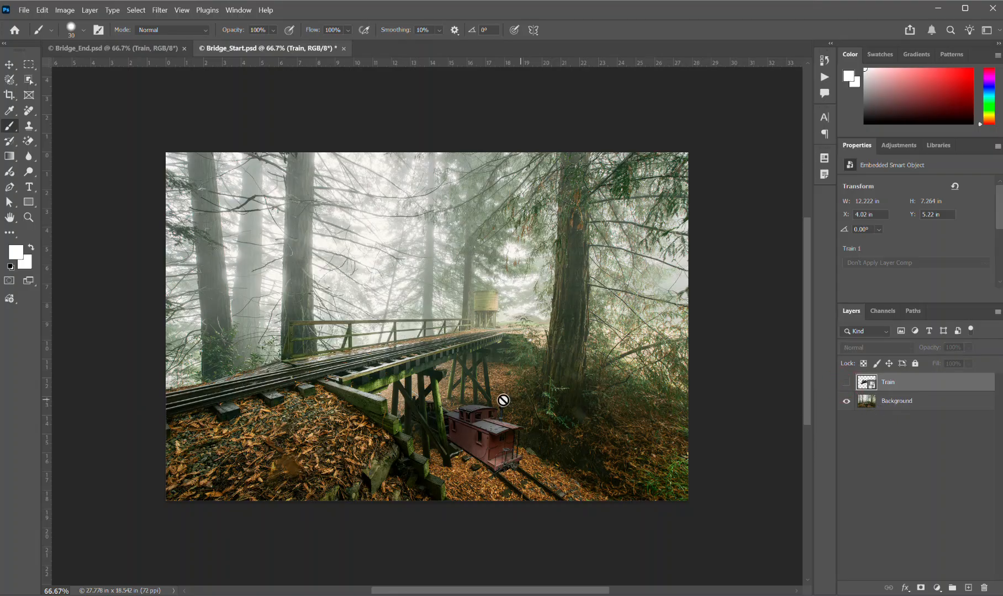
click(9, 64)
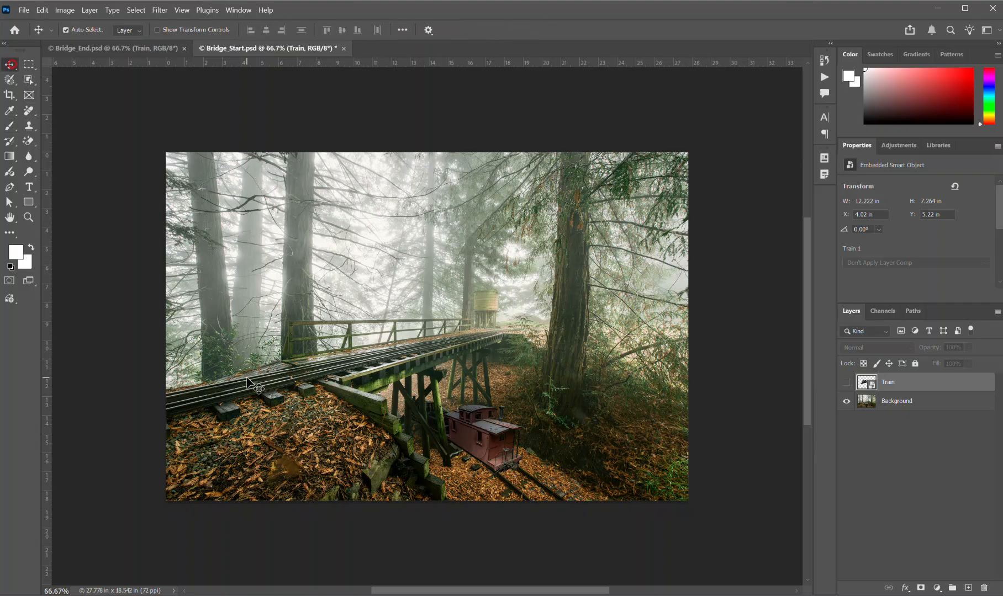
click(249, 396)
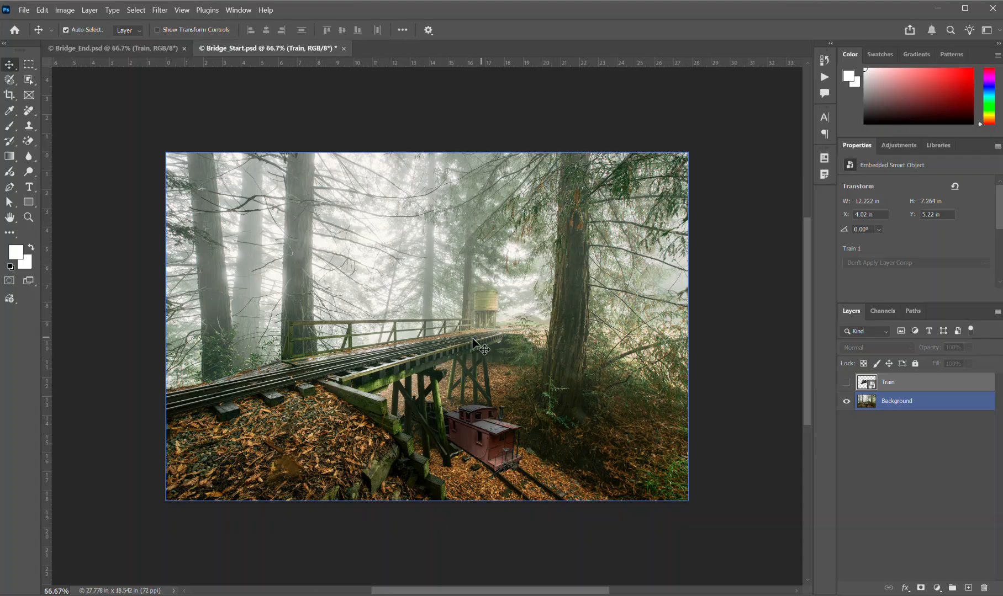
click(161, 390)
click(168, 394)
click(846, 382)
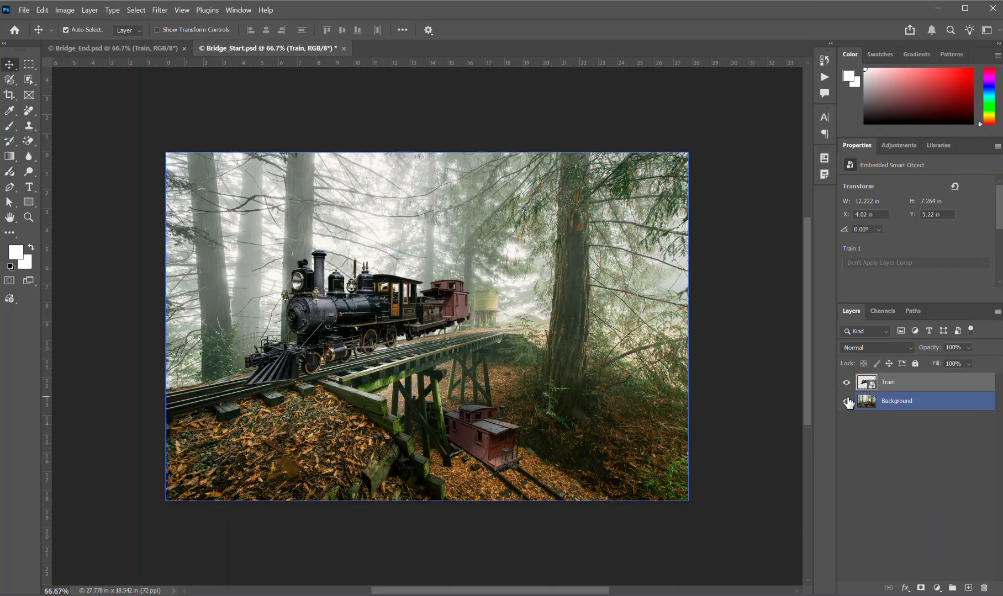
click(846, 402)
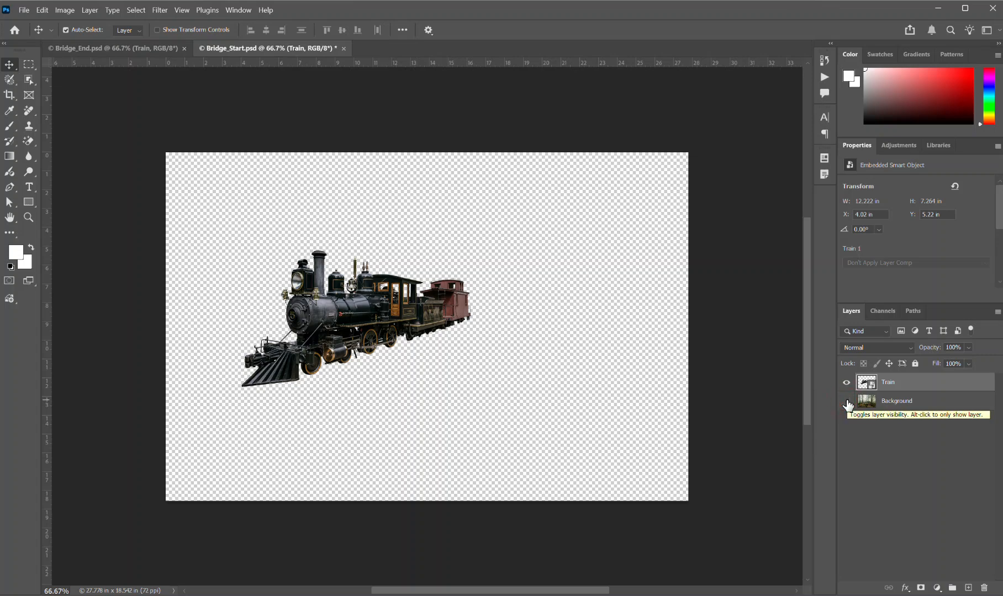
click(847, 402)
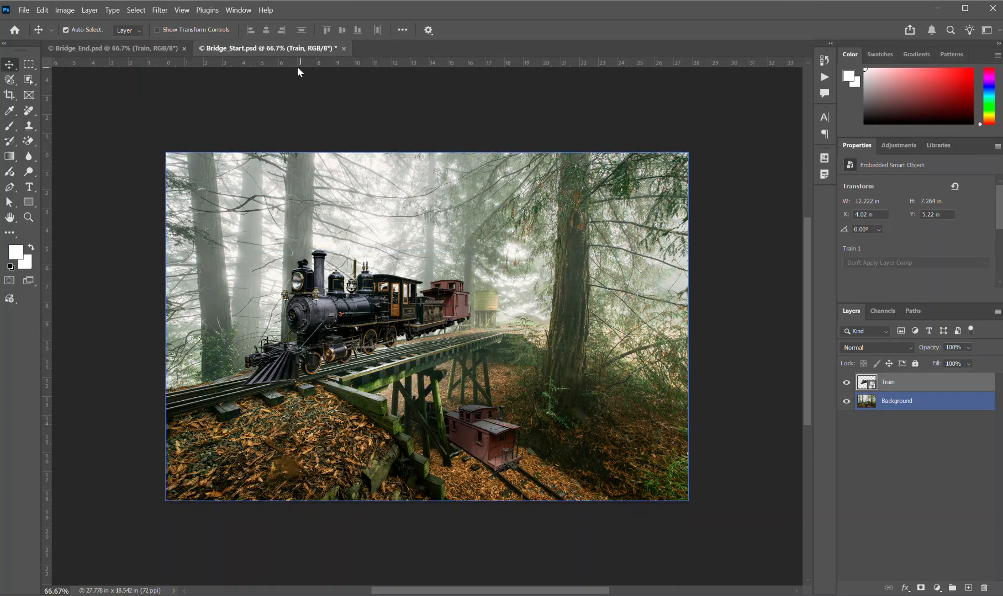
- Compare the train's position on the bridge tracks between the Bridge_End and Bridge_Start documents
click(134, 45)
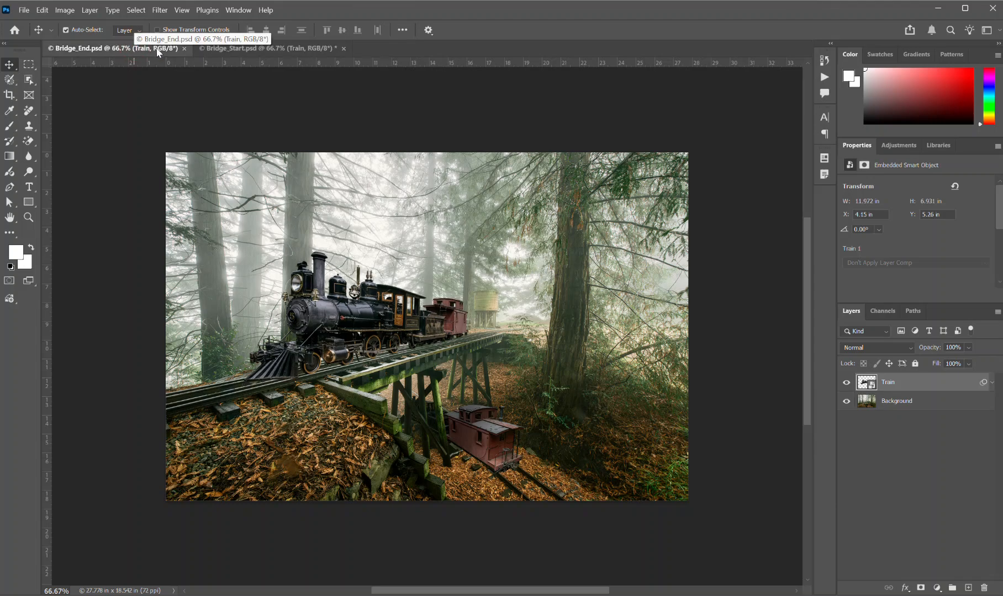
click(251, 48)
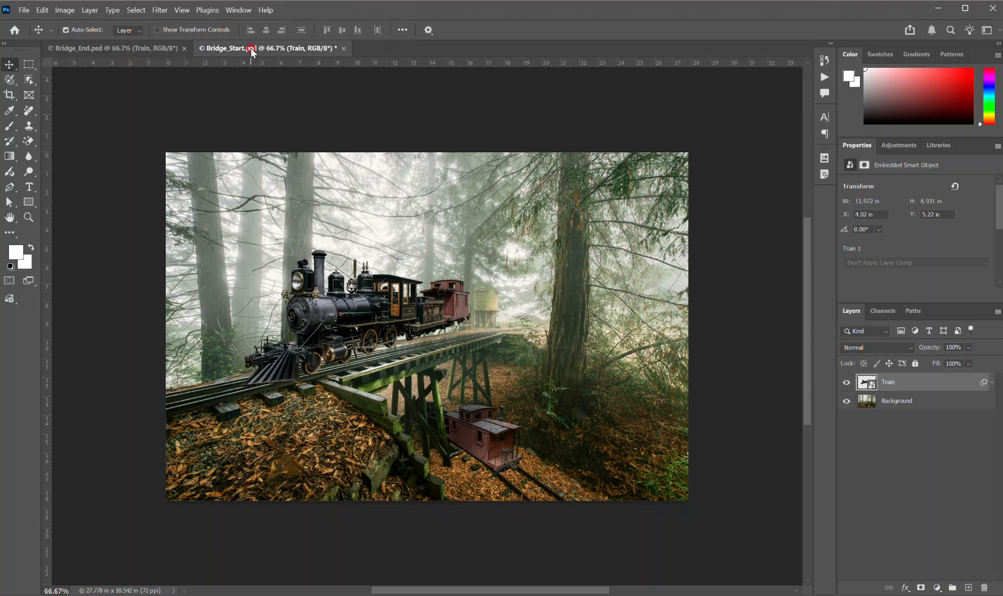
click(141, 48)
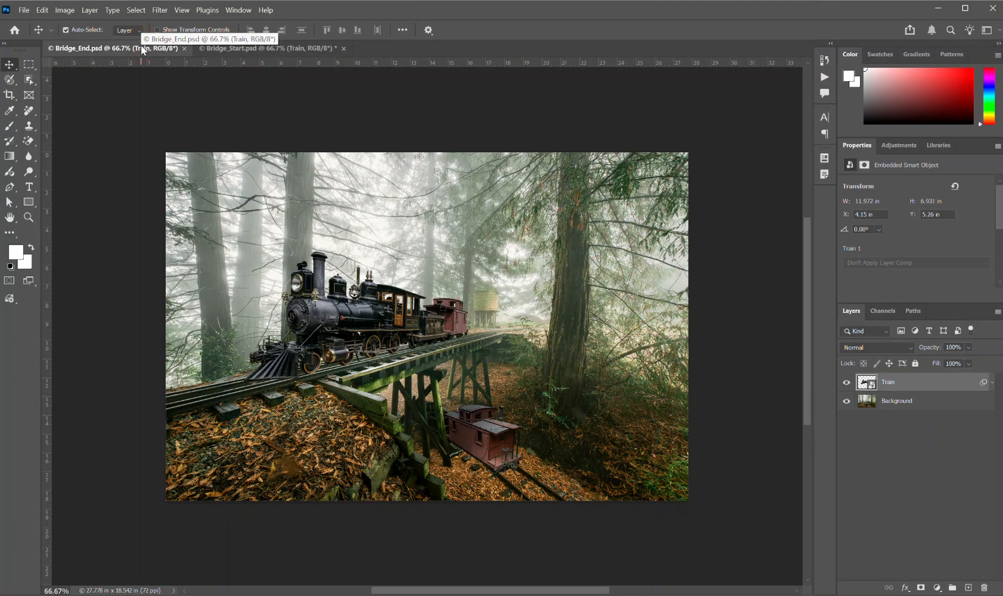
click(221, 47)
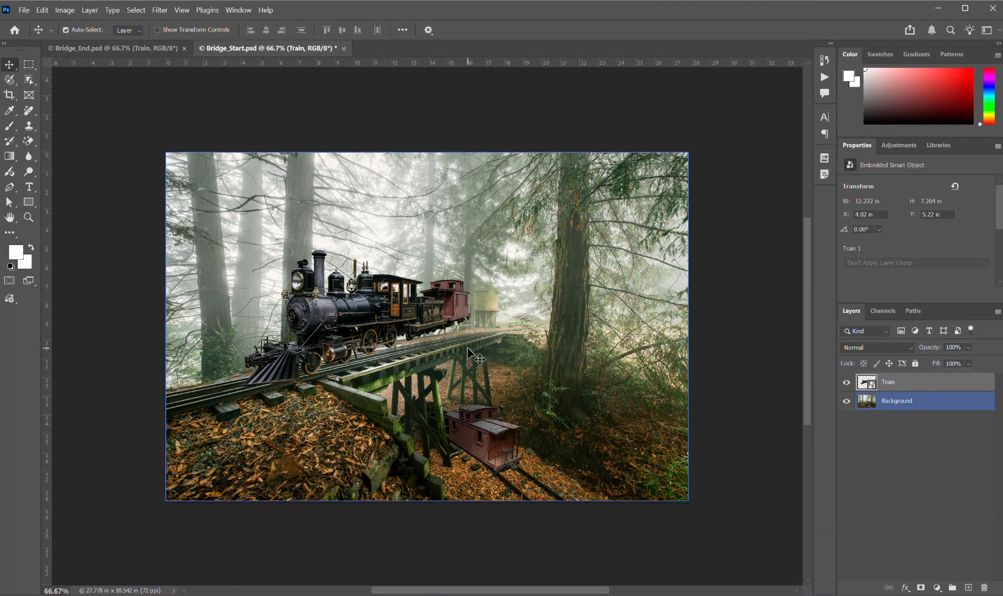
click(130, 48)
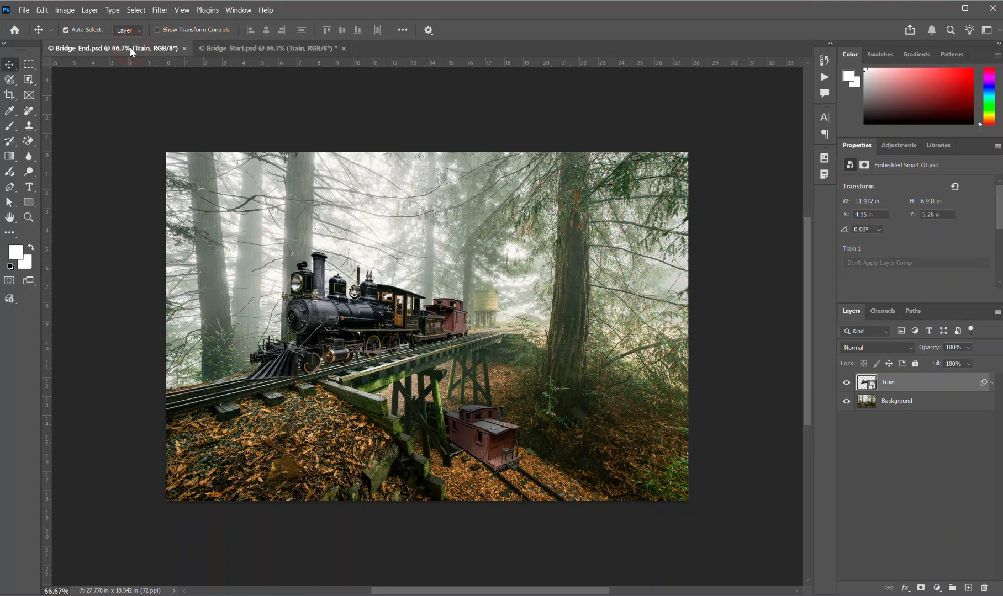
click(223, 48)
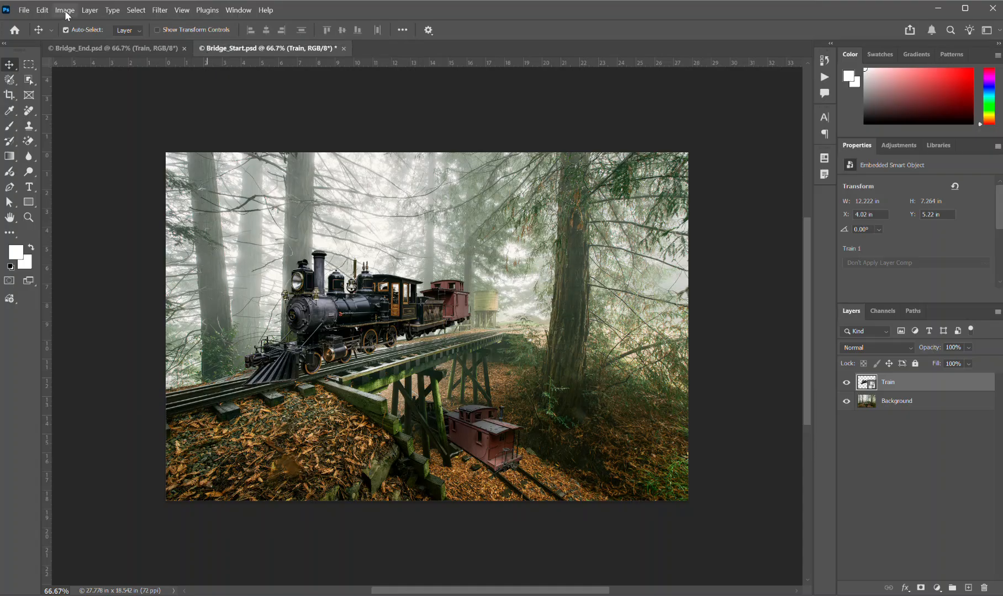
- Save a working version of Bridge_Start to the Desktop in Photoshop format as Bridge_Working
click(24, 11)
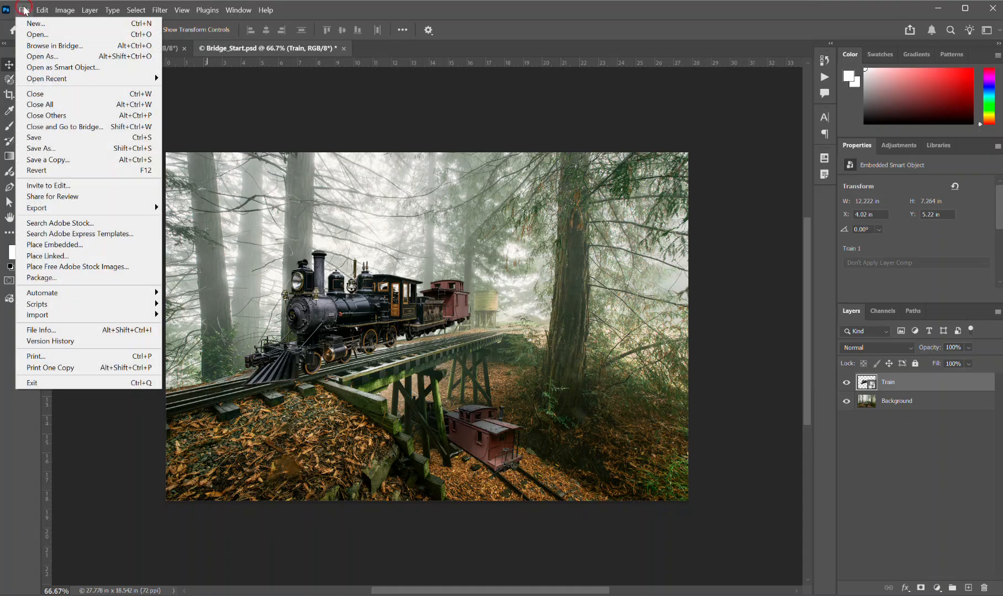
click(58, 148)
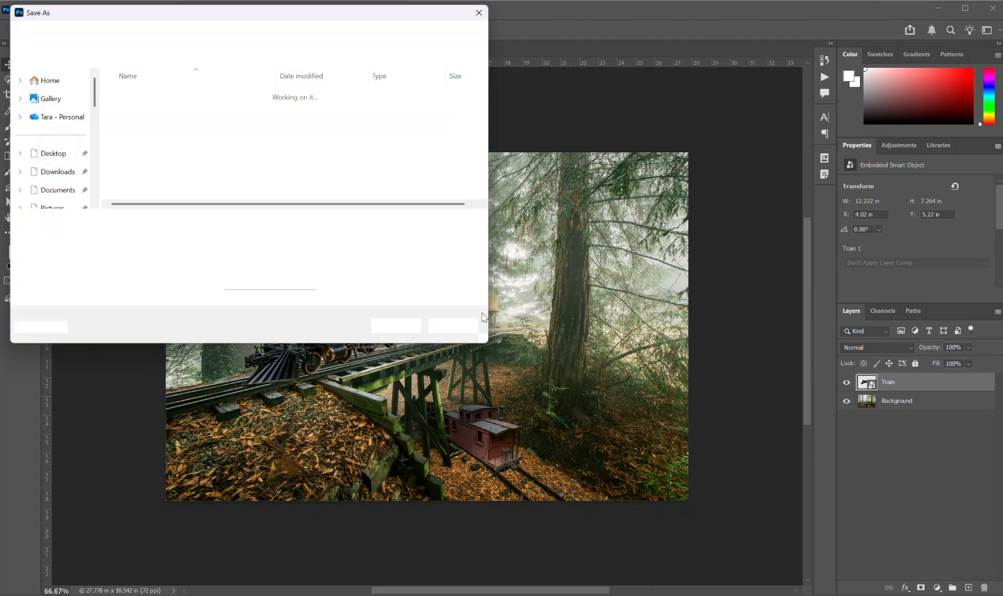
scroll(85, 110, up, 5)
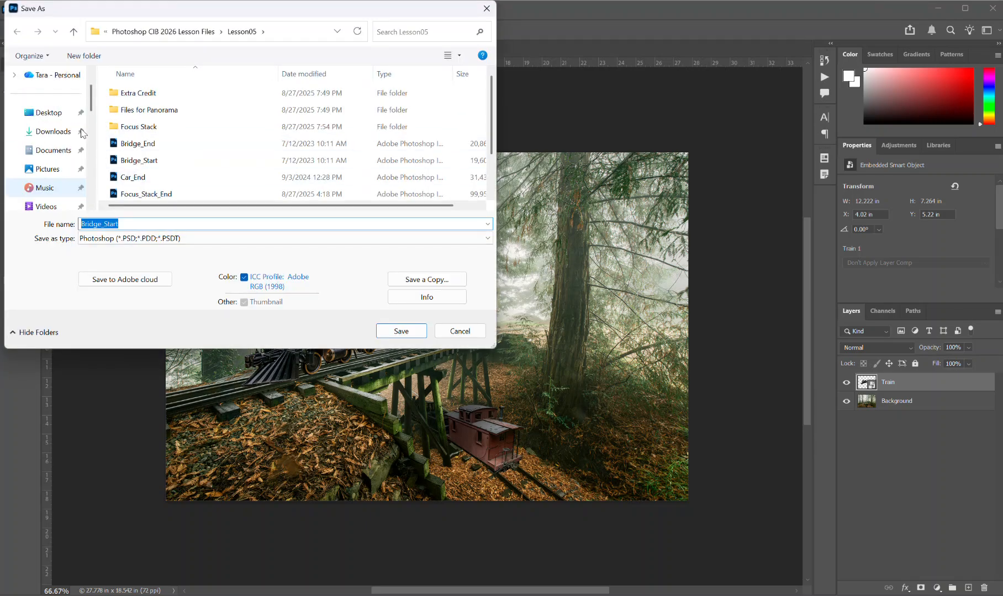
click(56, 112)
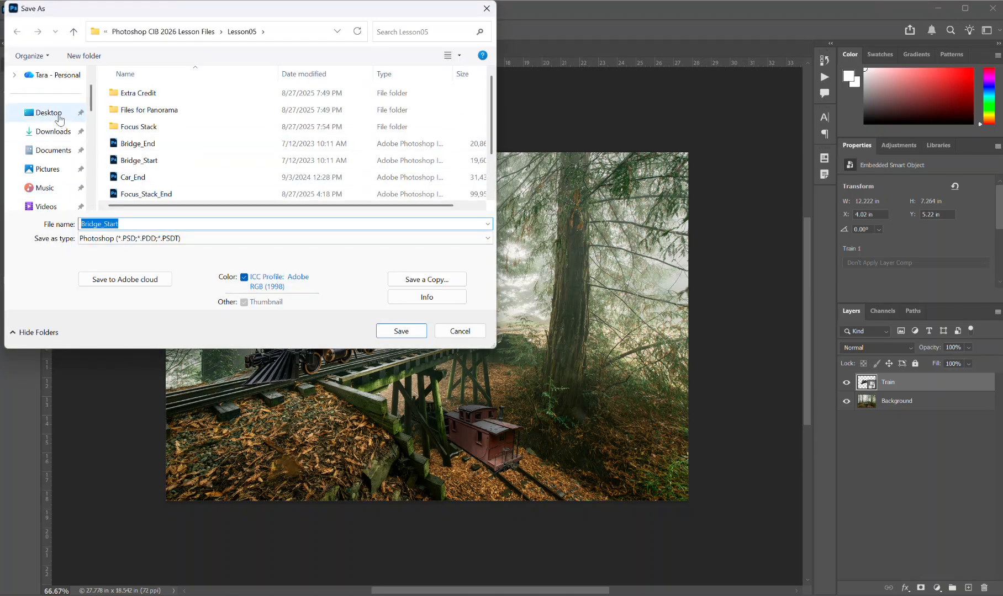
click(106, 223)
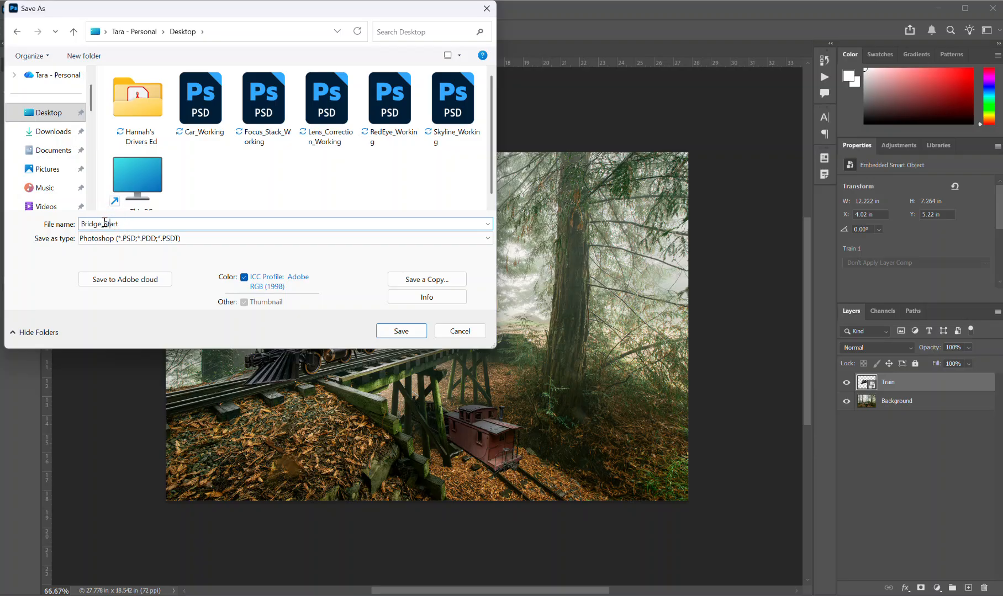
drag(104, 224, 136, 224)
text(Working)
click(399, 331)
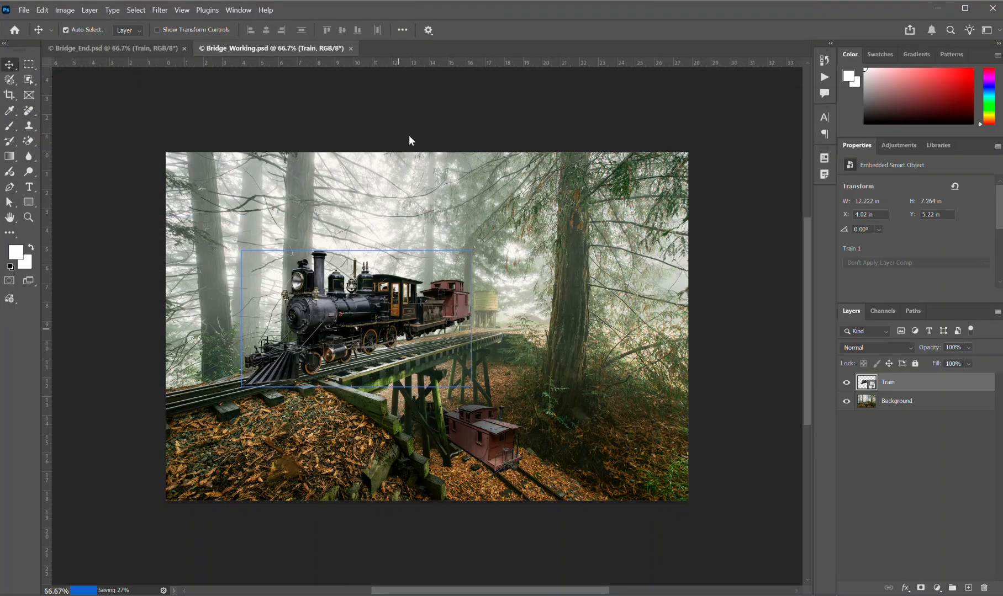
- Examine how the train sits on the tracks in Bridge_Working and check it against Bridge_End
click(421, 289)
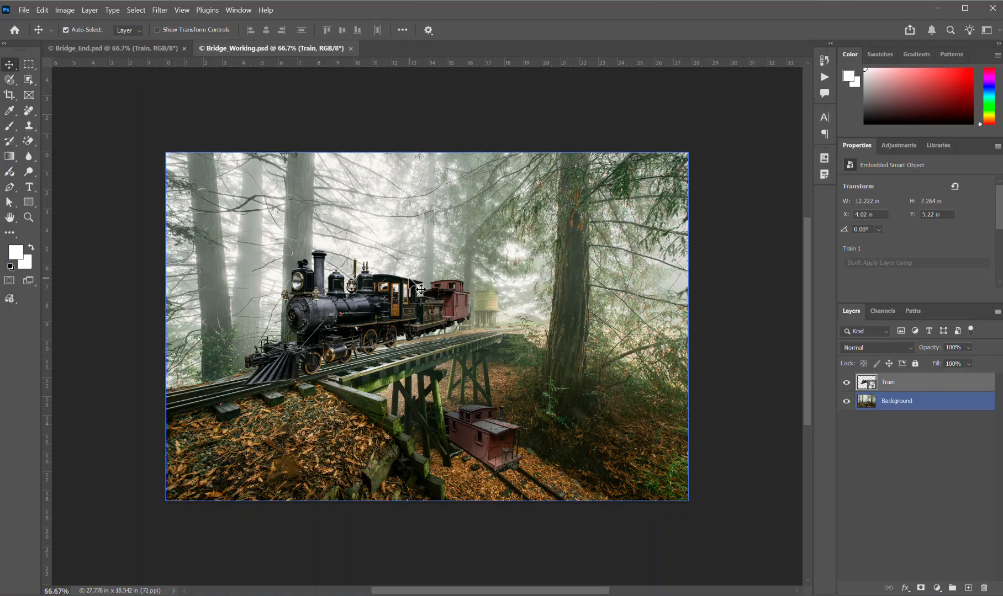
click(421, 289)
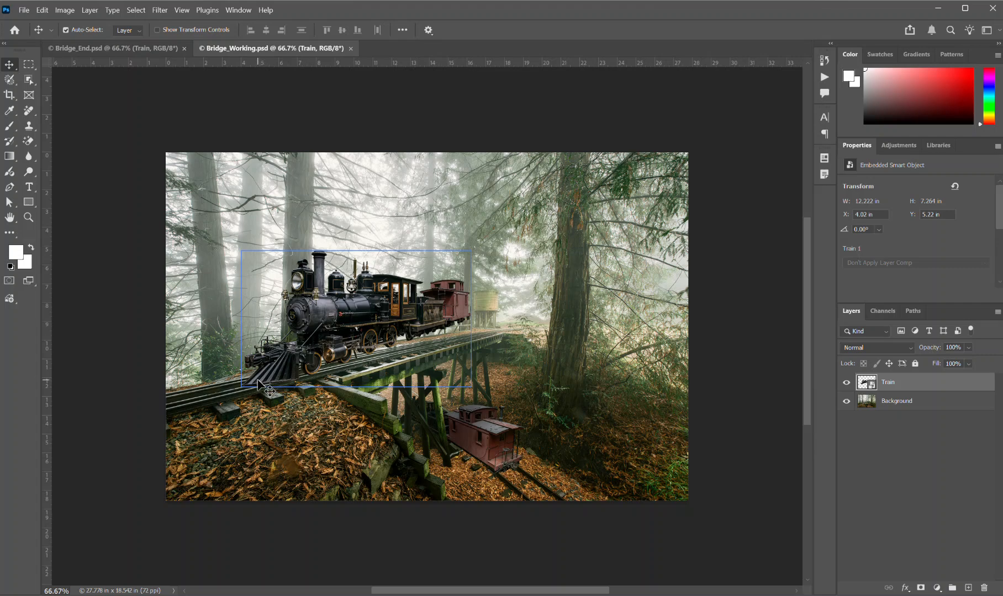
click(548, 293)
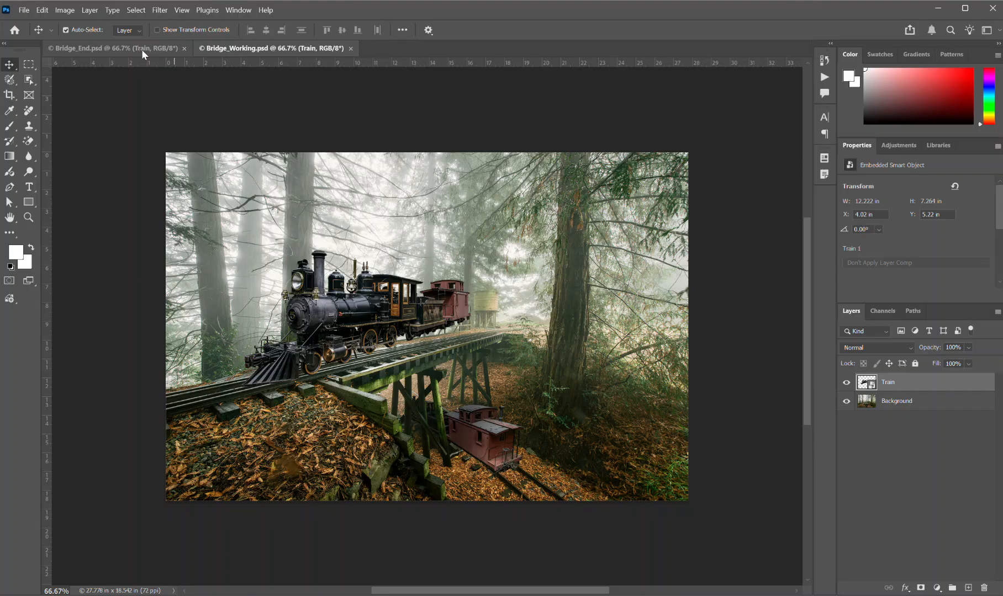
click(142, 50)
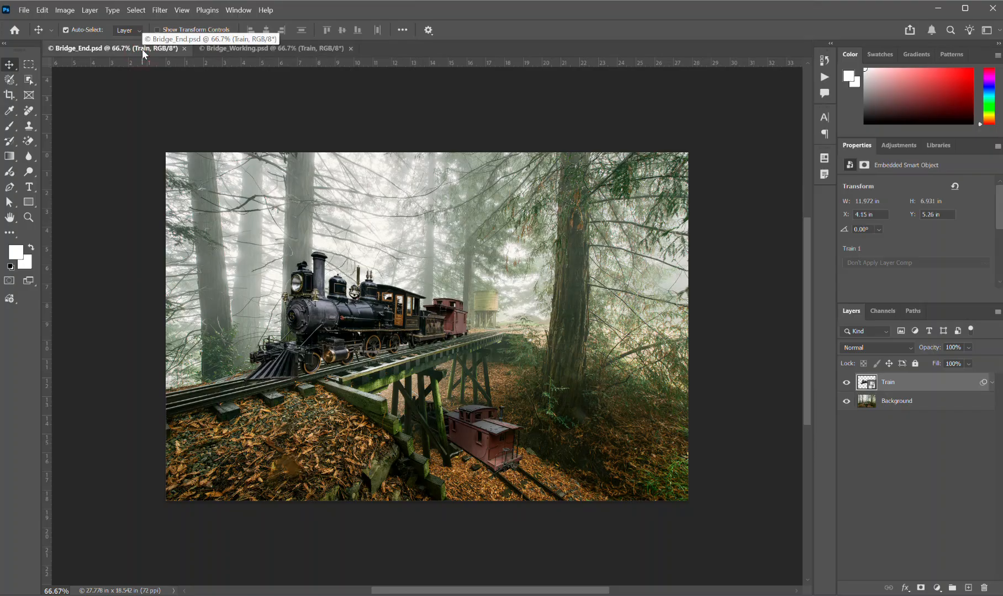